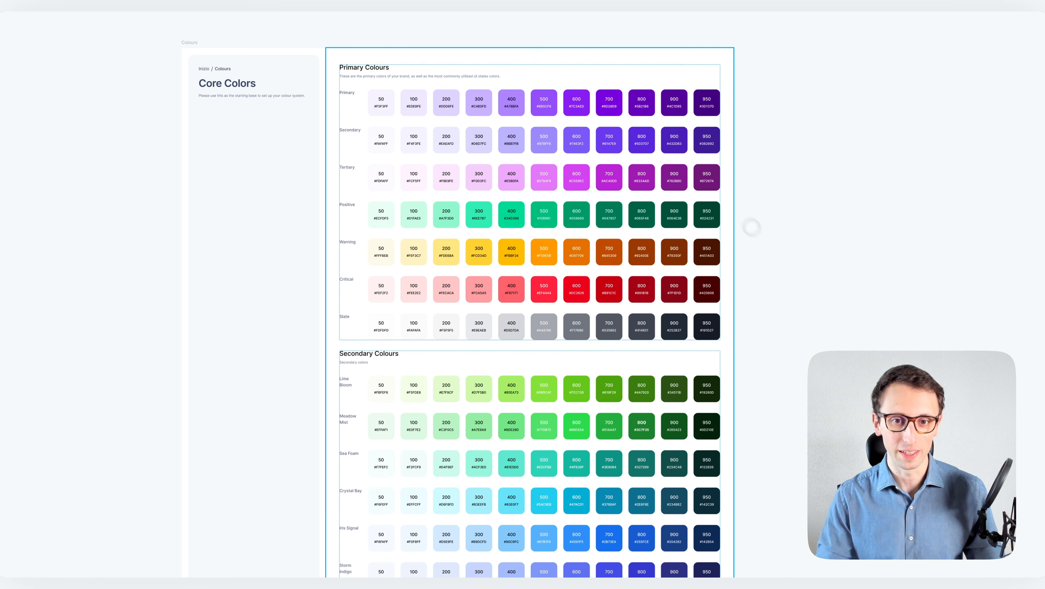
- Examine the Core Colors frame's overall layout, comparing the Primary Colours section with the Secondary Colours section
{"action": "scroll", "coordinate": [445, 175], "scroll_direction": "up", "scroll_amount": 2}
{"action": "scroll", "coordinate": [444, 175], "scroll_direction": "up", "scroll_amount": 1}
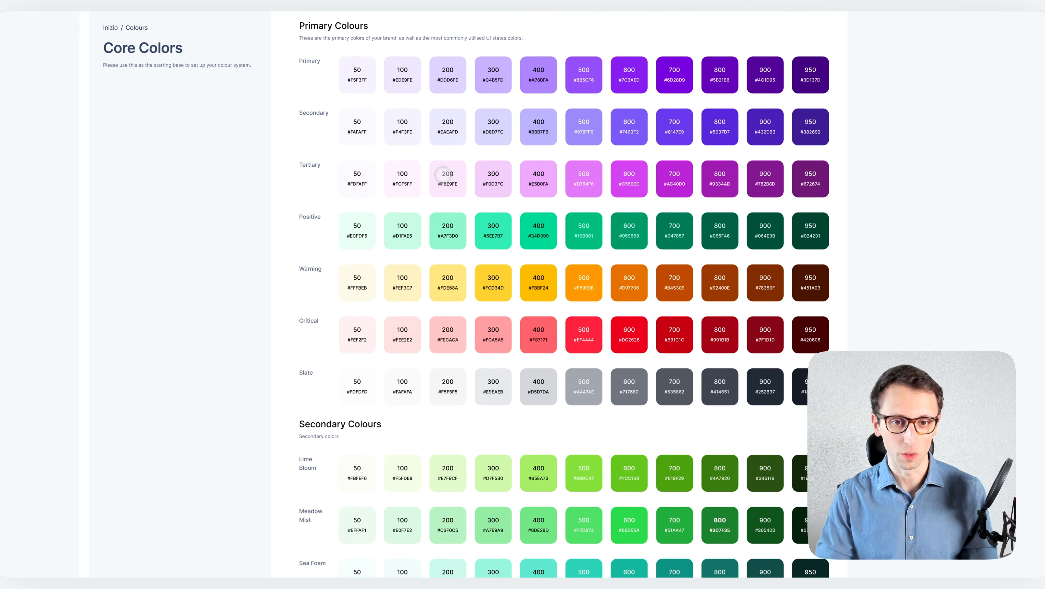
{"action": "scroll", "coordinate": [443, 174], "scroll_direction": "down", "scroll_amount": 3}
{"action": "scroll", "coordinate": [444, 174], "scroll_direction": "left", "scroll_amount": 1}
{"action": "scroll", "coordinate": [465, 301], "scroll_direction": "right", "scroll_amount": 2}
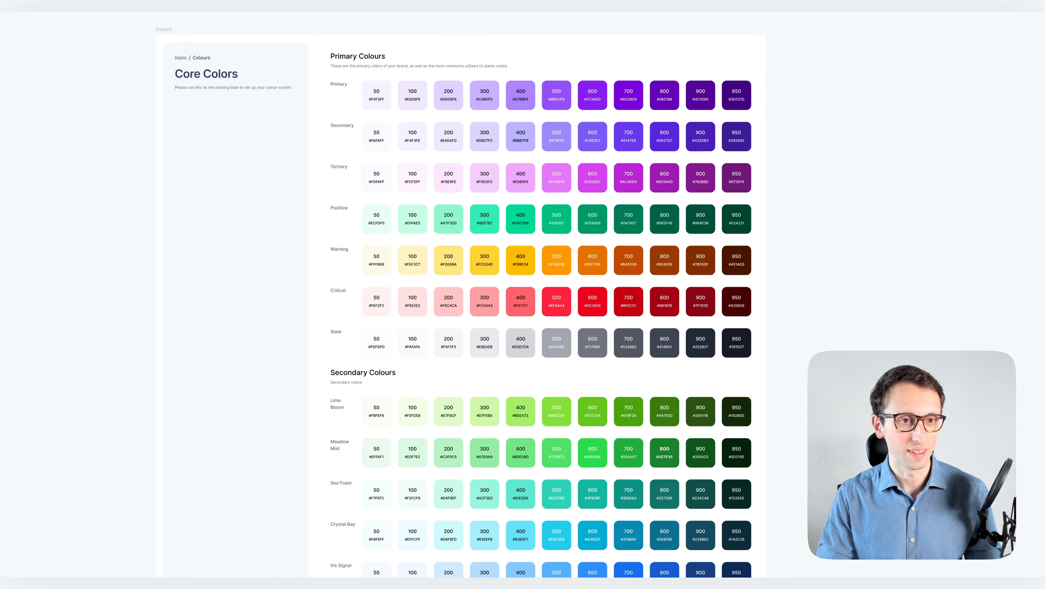
{"action": "scroll", "coordinate": [454, 288], "scroll_direction": "up", "scroll_amount": 1}
{"action": "scroll", "coordinate": [453, 289], "scroll_direction": "down", "scroll_amount": 4}
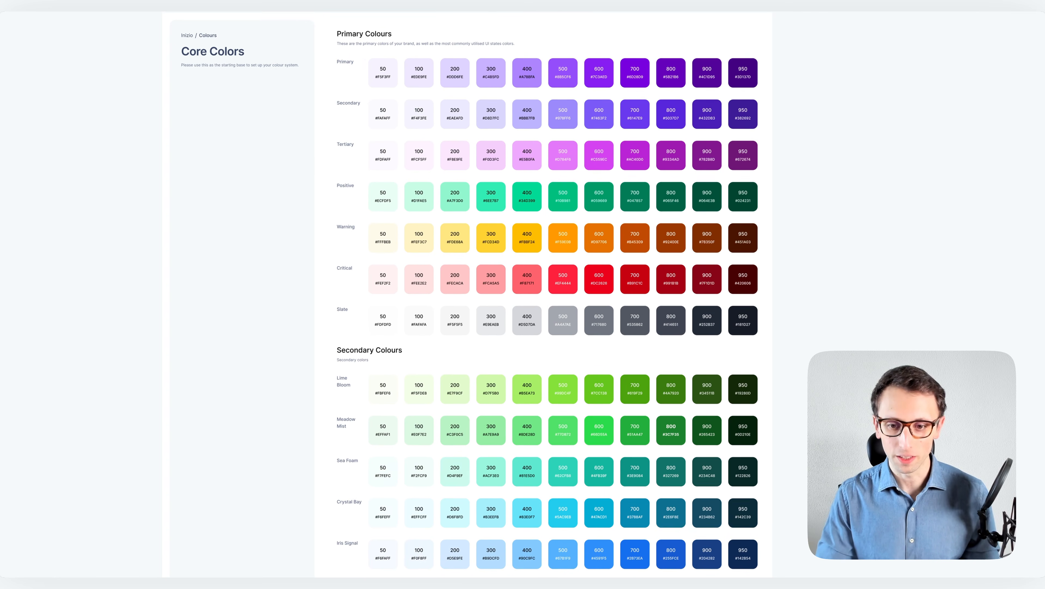
{"action": "scroll", "coordinate": [469, 288], "scroll_direction": "down", "scroll_amount": 5}
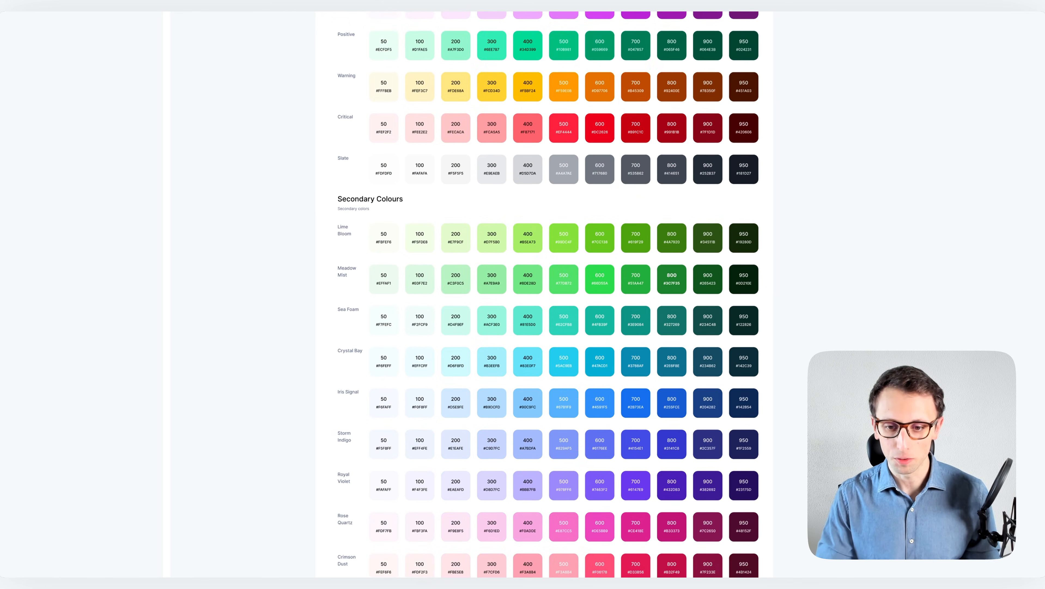
{"action": "scroll", "coordinate": [540, 289], "scroll_direction": "down", "scroll_amount": 2}
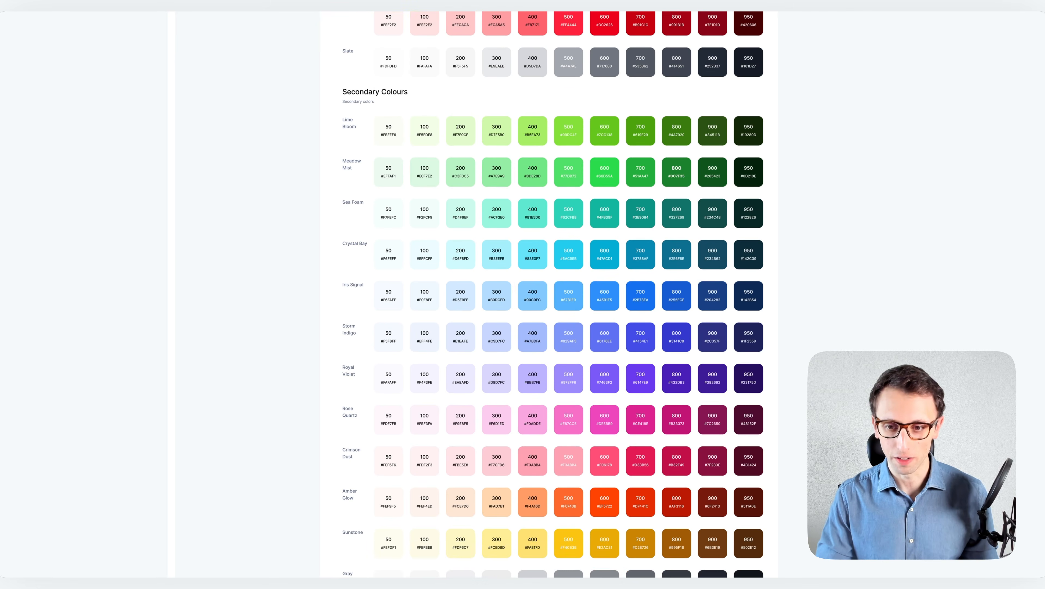
{"action": "scroll", "coordinate": [540, 289], "scroll_direction": "up", "scroll_amount": 7}
{"action": "scroll", "coordinate": [453, 206], "scroll_direction": "up", "scroll_amount": 6}
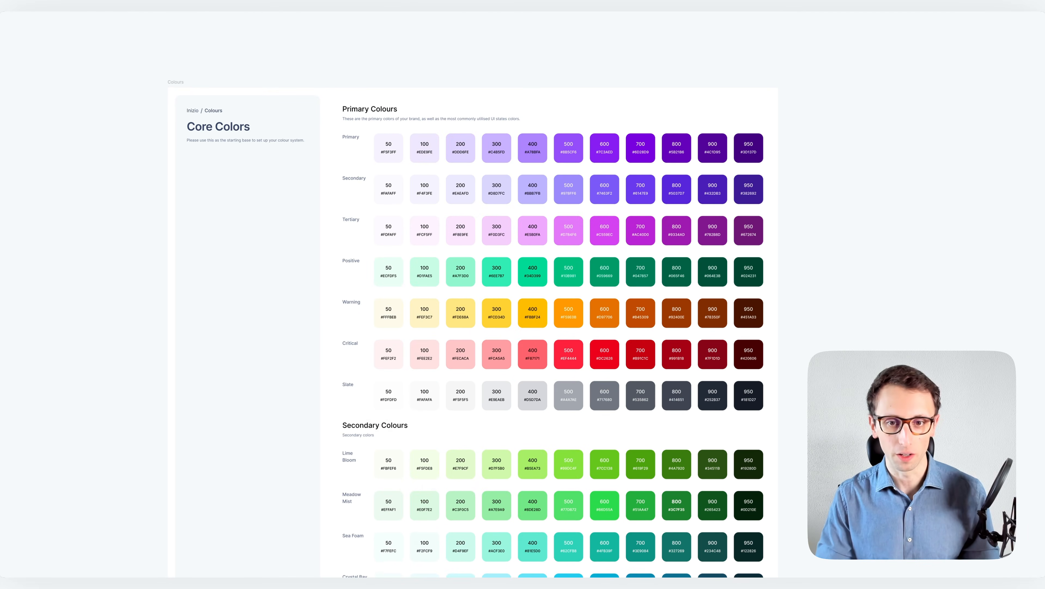
{"action": "scroll", "coordinate": [442, 165], "scroll_direction": "up", "scroll_amount": 3}
{"action": "scroll", "coordinate": [439, 158], "scroll_direction": "up", "scroll_amount": 1}
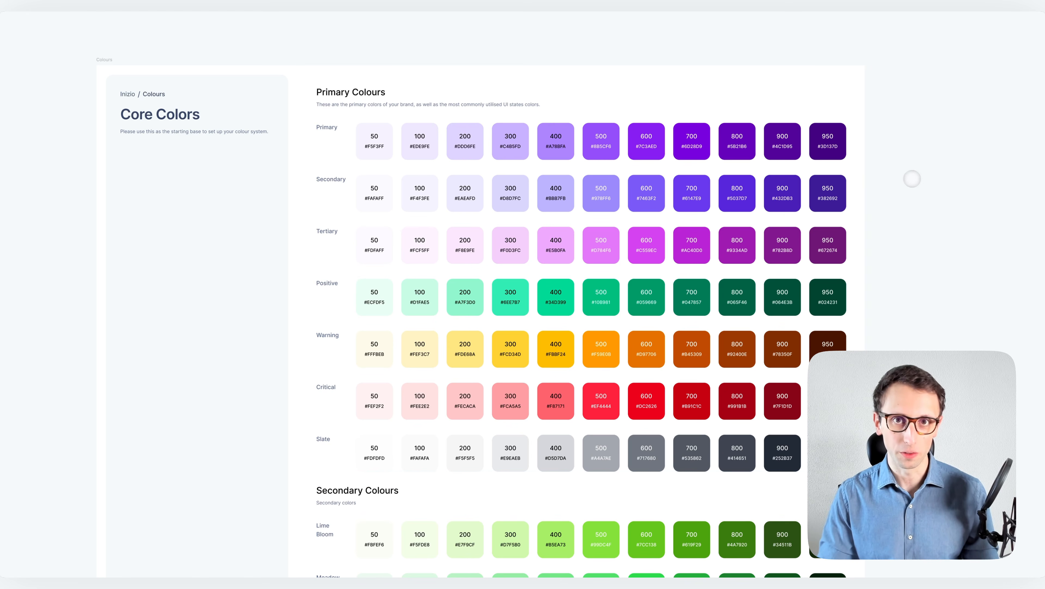
{"action": "scroll", "coordinate": [915, 178], "scroll_direction": "up", "scroll_amount": 1}
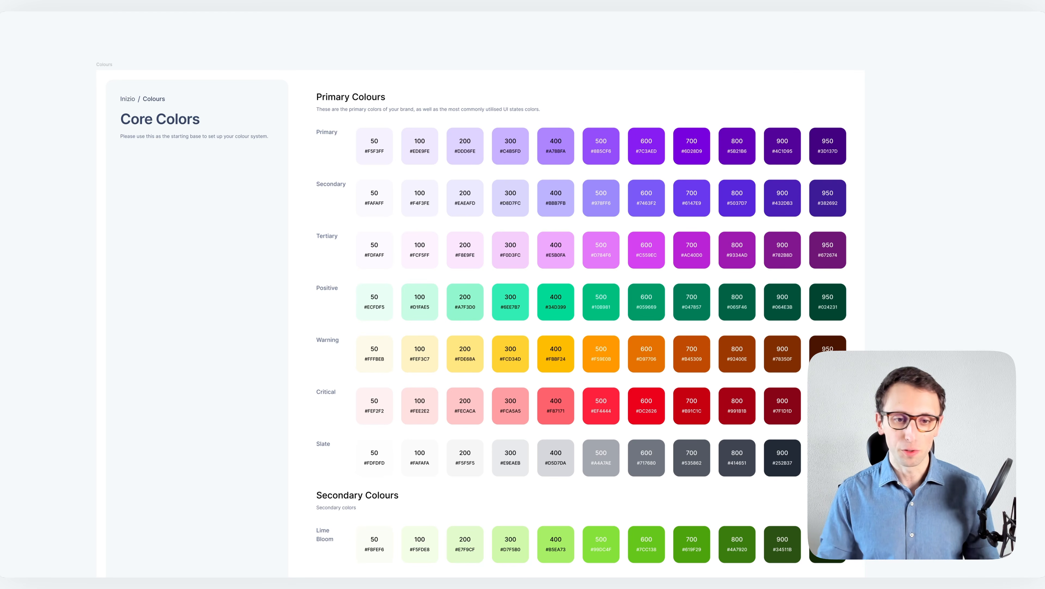
- Look over the full Core Colors frame down to the Gray row and return to the Primary Colours
{"action": "scroll", "coordinate": [916, 176], "scroll_direction": "down", "scroll_amount": 5}
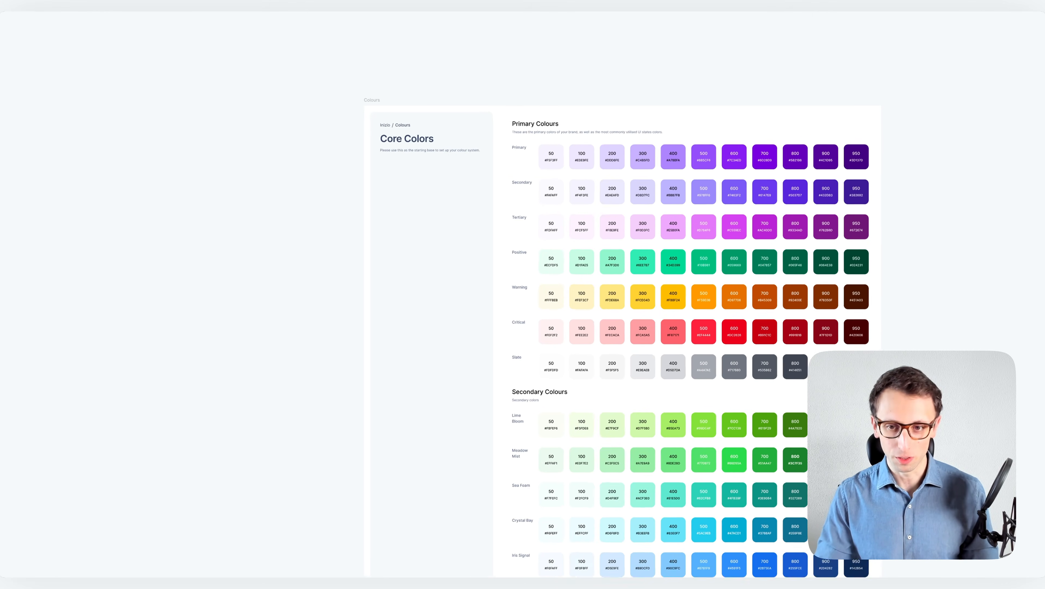
{"action": "scroll", "coordinate": [916, 176], "scroll_direction": "down", "scroll_amount": 4}
{"action": "scroll", "coordinate": [916, 176], "scroll_direction": "right", "scroll_amount": 3}
{"action": "scroll", "coordinate": [583, 294], "scroll_direction": "down", "scroll_amount": 3}
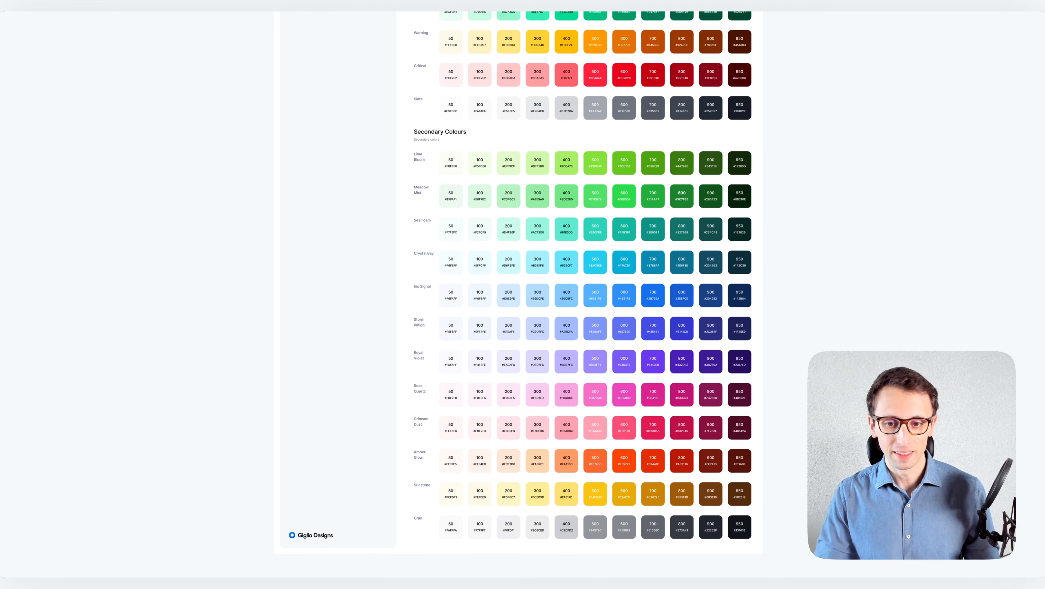
{"action": "scroll", "coordinate": [583, 294], "scroll_direction": "up", "scroll_amount": 7}
{"action": "scroll", "coordinate": [916, 176], "scroll_direction": "up", "scroll_amount": 3}
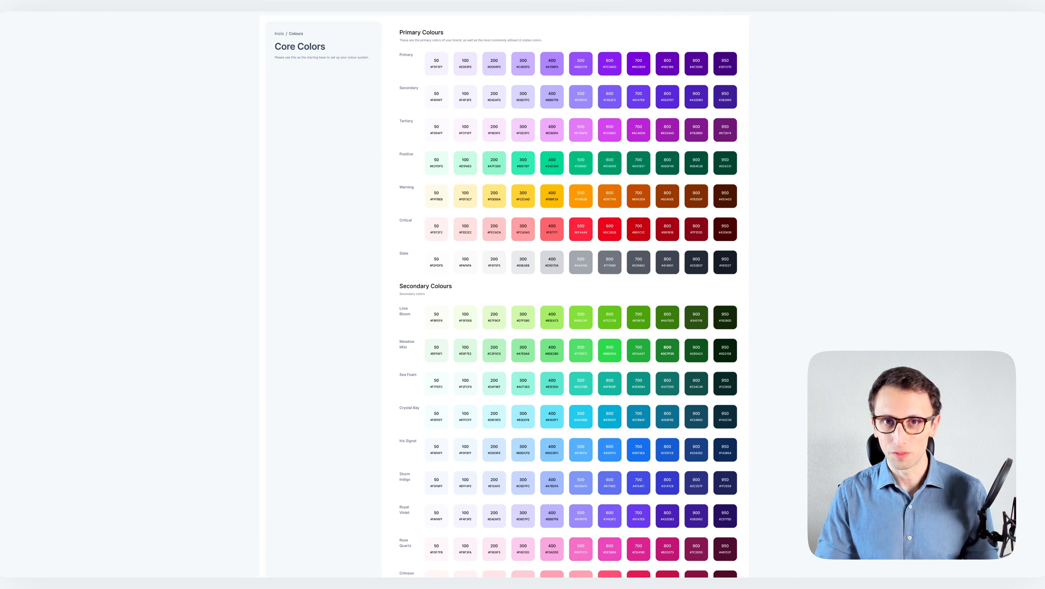
- Examine the Primary Colours rows from Primary to Slate, including the Positive, Warning and Critical scales with shades 50 to 950
{"action": "scroll", "coordinate": [721, 92], "scroll_direction": "up", "scroll_amount": 3}
{"action": "scroll", "coordinate": [721, 92], "scroll_direction": "up", "scroll_amount": 3}
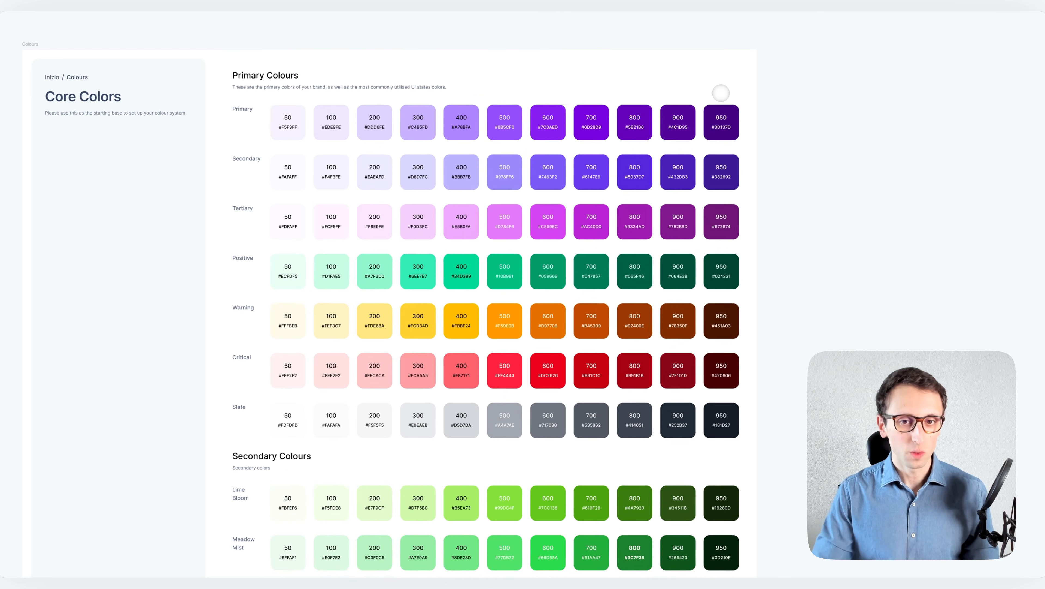
{"action": "scroll", "coordinate": [721, 92], "scroll_direction": "left", "scroll_amount": 2}
{"action": "scroll", "coordinate": [721, 93], "scroll_direction": "up", "scroll_amount": 2}
{"action": "scroll", "coordinate": [721, 93], "scroll_direction": "up", "scroll_amount": 1}
{"action": "scroll", "coordinate": [721, 92], "scroll_direction": "left", "scroll_amount": 1}
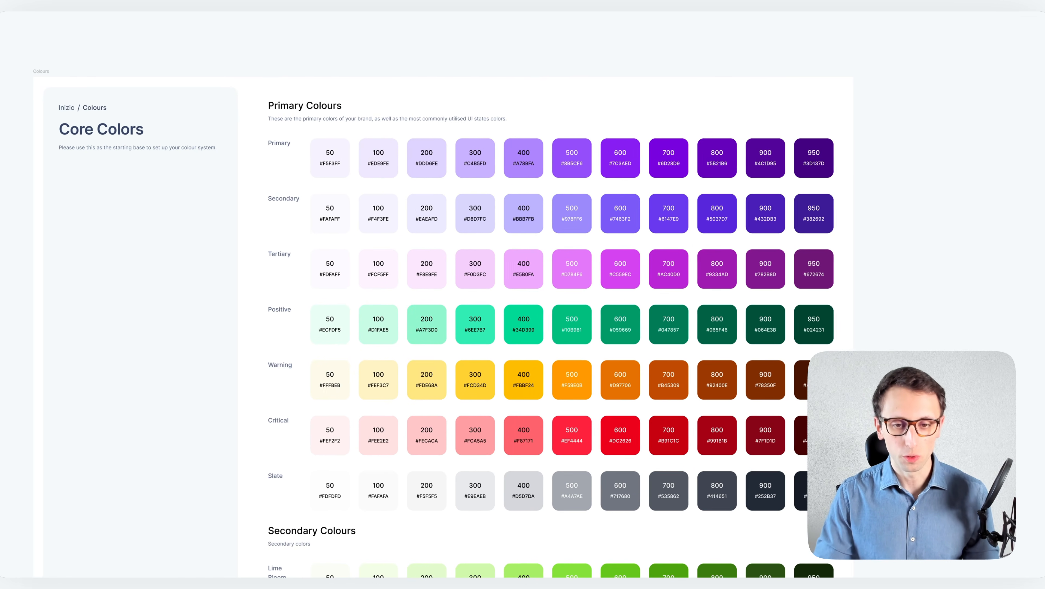
{"action": "scroll", "coordinate": [721, 92], "scroll_direction": "left", "scroll_amount": 1}
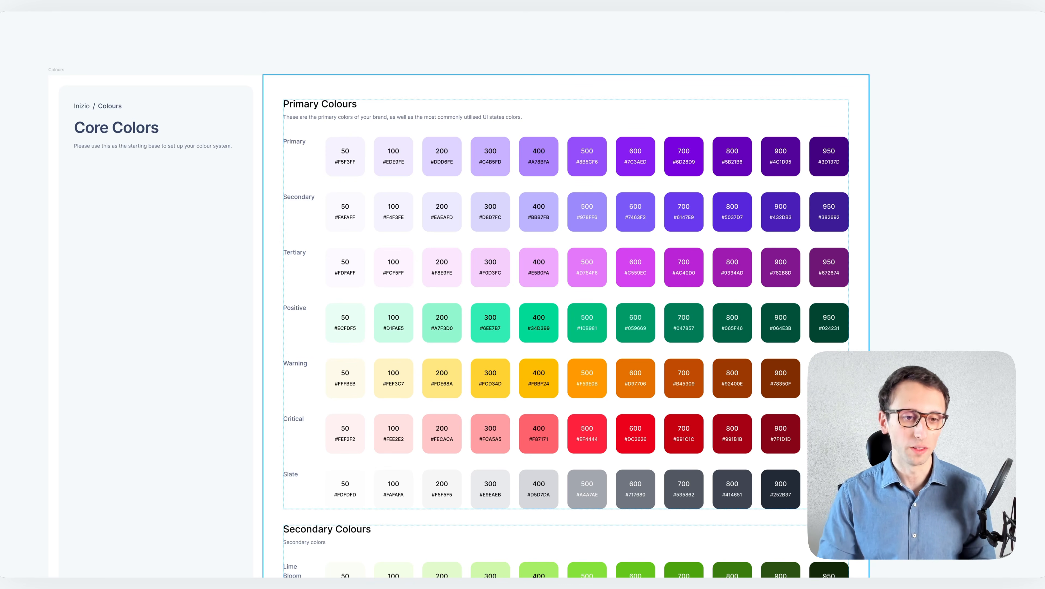
{"action": "scroll", "coordinate": [355, 327], "scroll_direction": "up", "scroll_amount": 2}
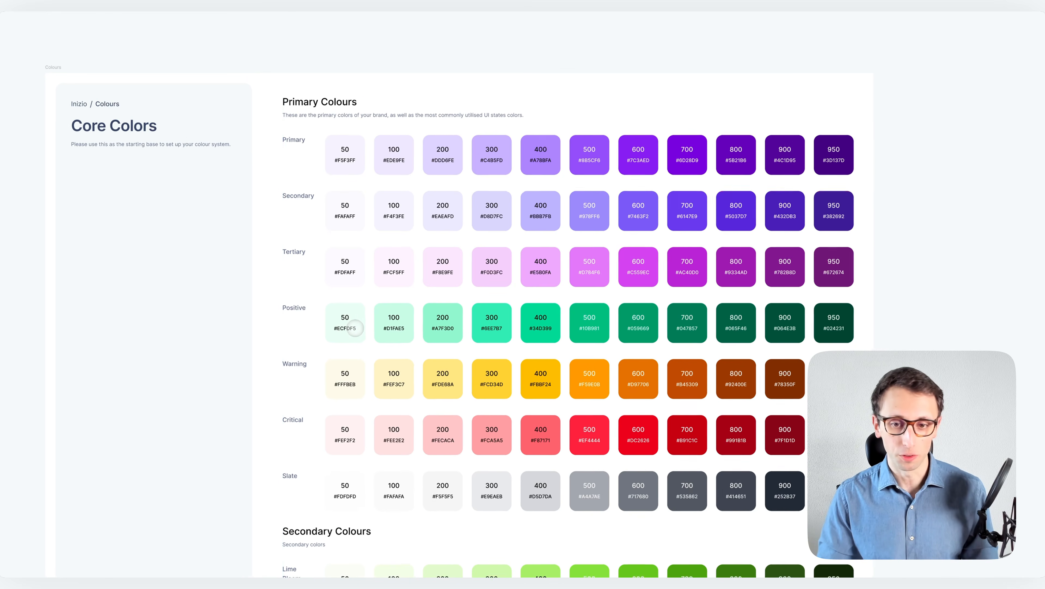
{"action": "scroll", "coordinate": [355, 327], "scroll_direction": "down", "scroll_amount": 1}
{"action": "scroll", "coordinate": [355, 327], "scroll_direction": "right", "scroll_amount": 1}
{"action": "scroll", "coordinate": [355, 327], "scroll_direction": "left", "scroll_amount": 1}
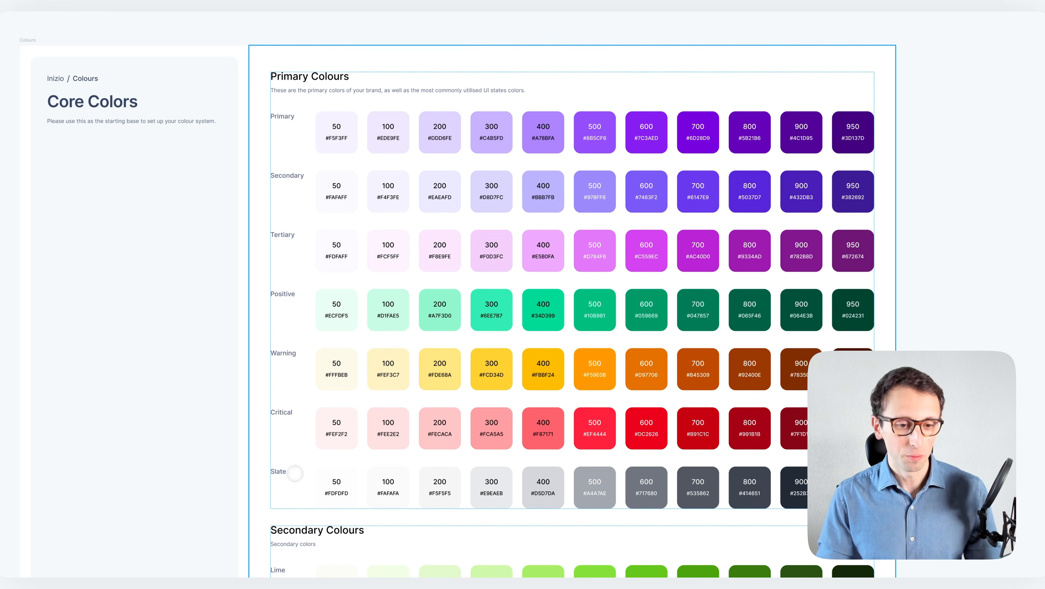
{"action": "scroll", "coordinate": [313, 398], "scroll_direction": "down", "scroll_amount": 1}
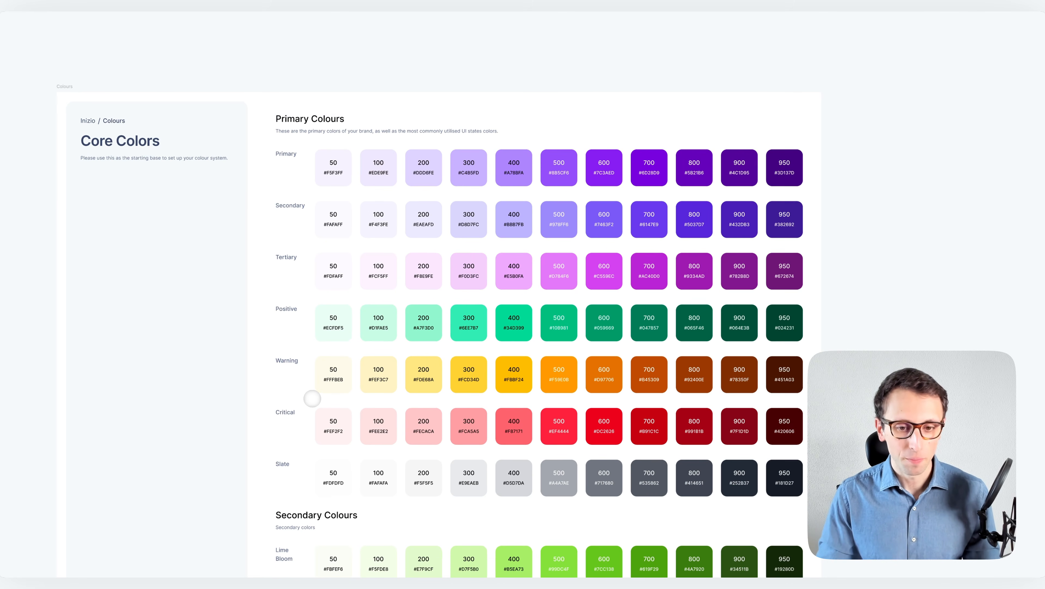
{"action": "scroll", "coordinate": [312, 398], "scroll_direction": "down", "scroll_amount": 2}
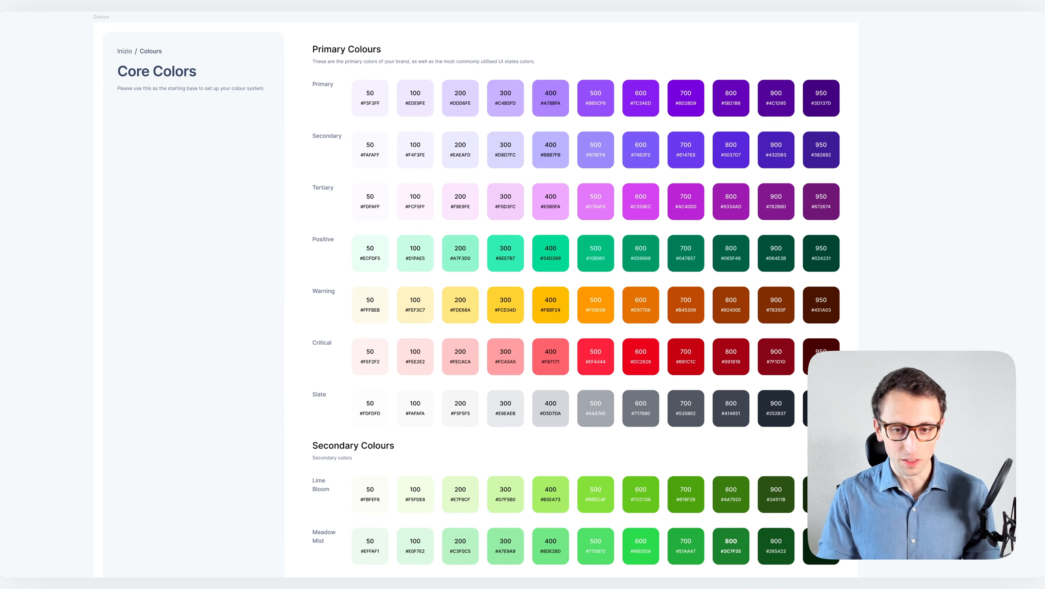
{"action": "left_click", "coordinate": [313, 398]}
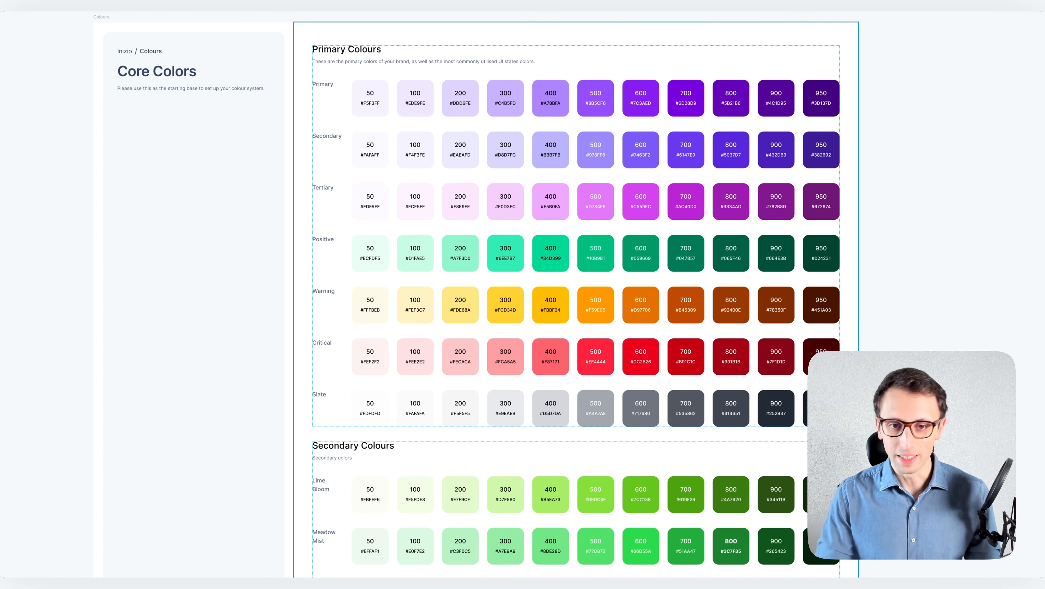
- Review the Secondary Colours scales from Lime Bloom to Amber Glow, and return to the start of the Core Colors frame
{"action": "scroll", "coordinate": [467, 293], "scroll_direction": "down", "scroll_amount": 5}
{"action": "scroll", "coordinate": [579, 294], "scroll_direction": "down", "scroll_amount": 5}
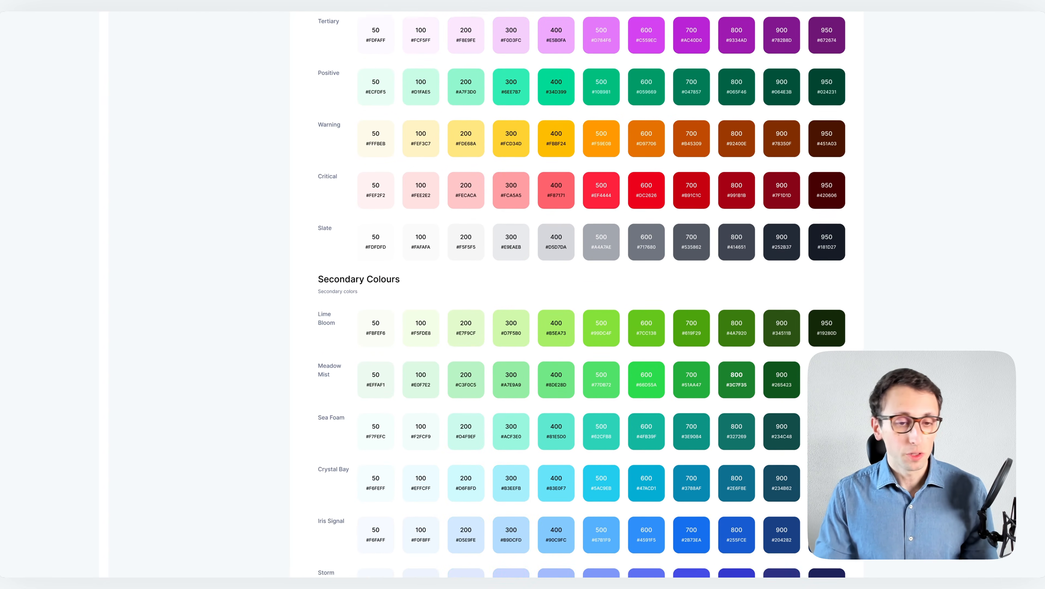
{"action": "scroll", "coordinate": [581, 294], "scroll_direction": "down", "scroll_amount": 2}
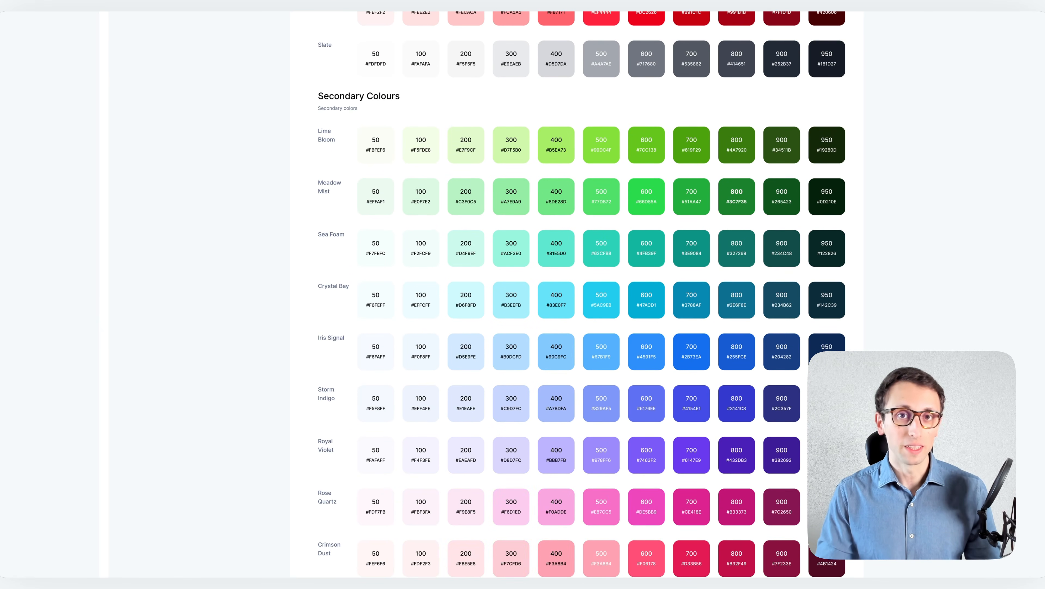
{"action": "scroll", "coordinate": [581, 294], "scroll_direction": "down", "scroll_amount": 4}
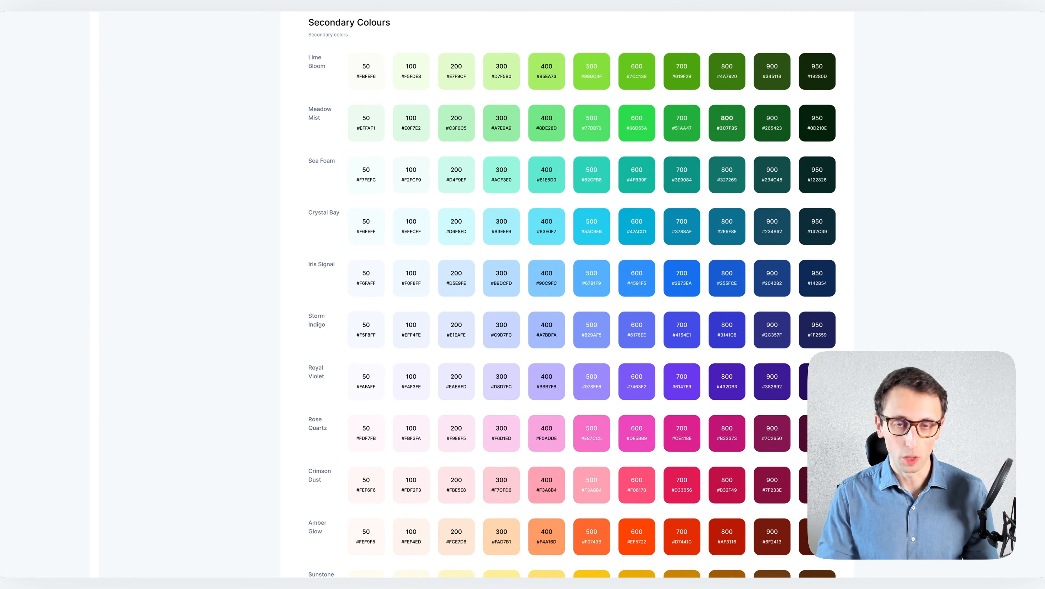
{"action": "scroll", "coordinate": [581, 293], "scroll_direction": "up", "scroll_amount": 4}
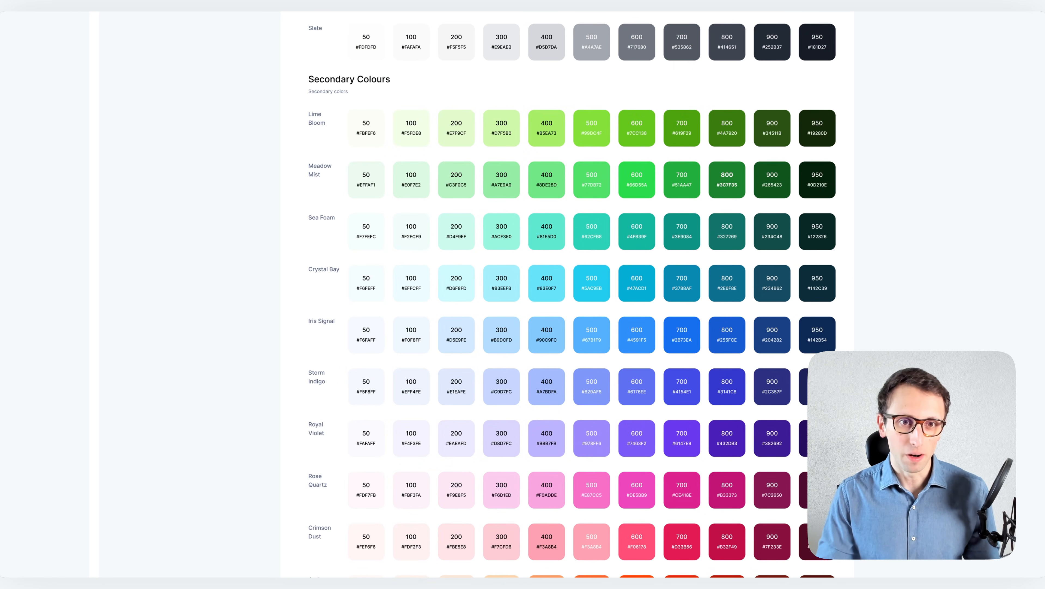
{"action": "scroll", "coordinate": [581, 294], "scroll_direction": "down", "scroll_amount": 2}
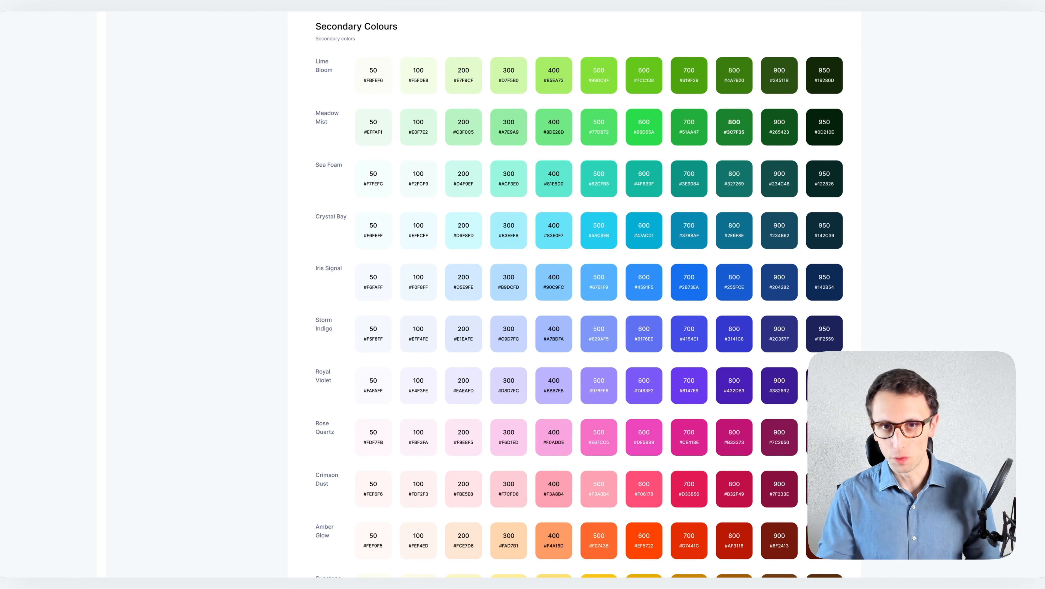
{"action": "scroll", "coordinate": [470, 360], "scroll_direction": "down", "scroll_amount": 3}
{"action": "scroll", "coordinate": [471, 360], "scroll_direction": "up", "scroll_amount": 8}
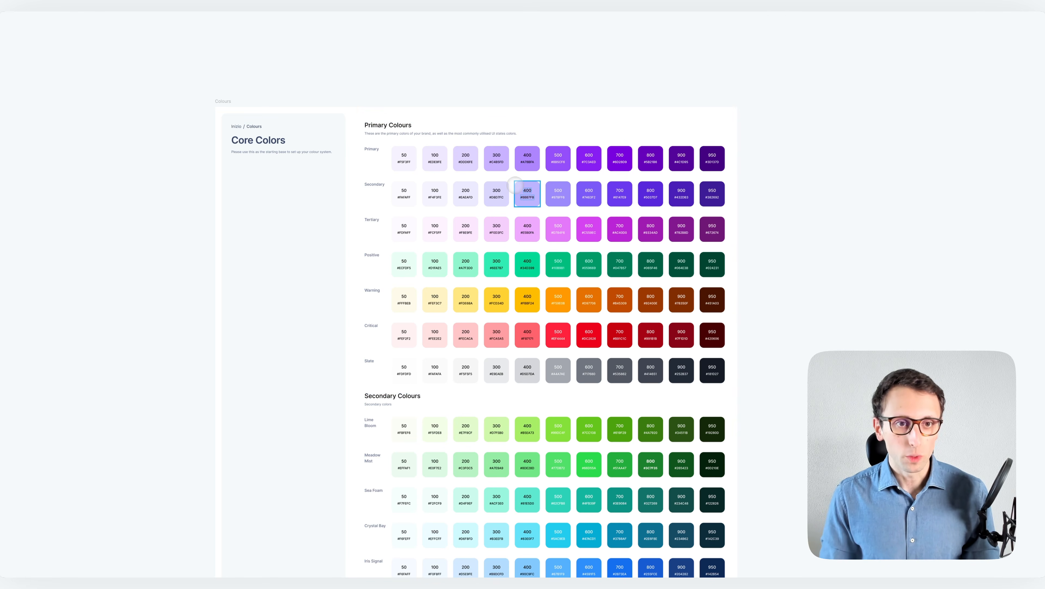
- Switch to the Design Systems For Figma website and browse its design system list from AWS Amplify to Flowbite
{"action": "key", "text": "super+alt+Right"}
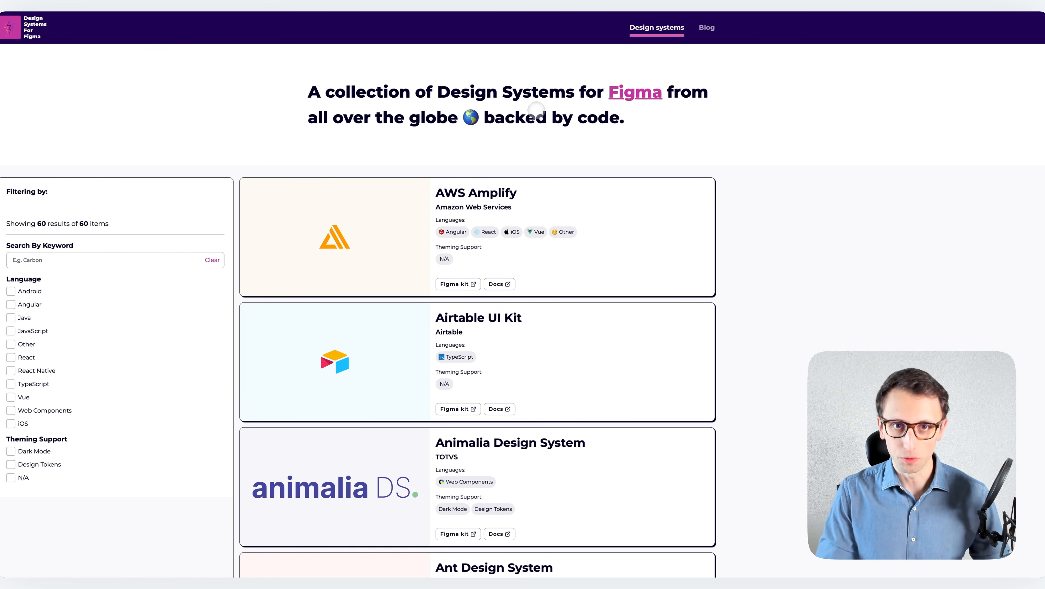
{"action": "scroll", "coordinate": [665, 110], "scroll_direction": "down", "scroll_amount": 3}
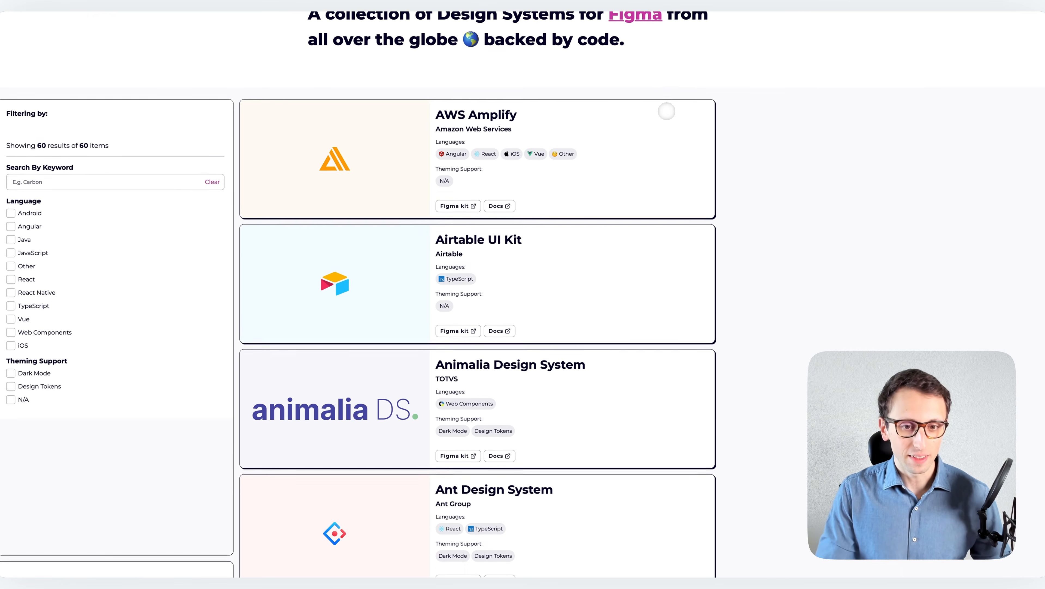
{"action": "scroll", "coordinate": [667, 110], "scroll_direction": "down", "scroll_amount": 10}
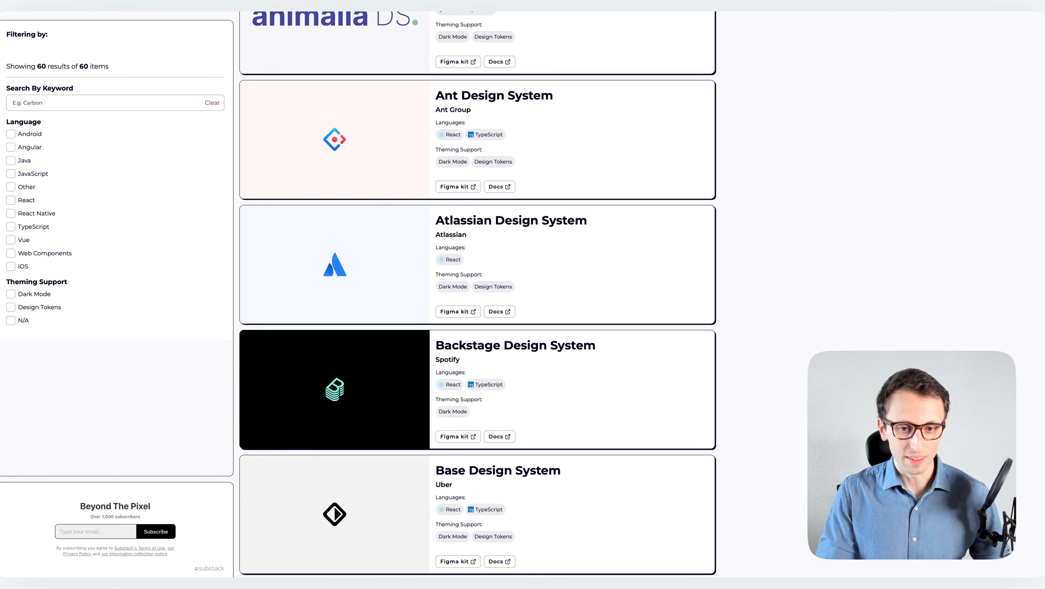
{"action": "scroll", "coordinate": [477, 294], "scroll_direction": "down", "scroll_amount": 5}
{"action": "scroll", "coordinate": [478, 294], "scroll_direction": "down", "scroll_amount": 2}
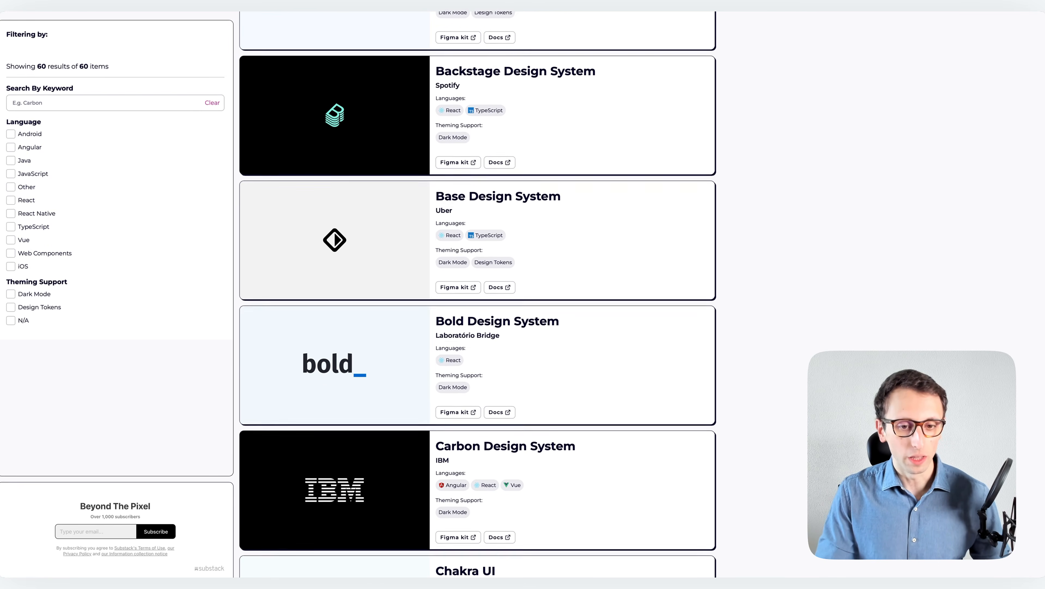
{"action": "scroll", "coordinate": [478, 293], "scroll_direction": "down", "scroll_amount": 5}
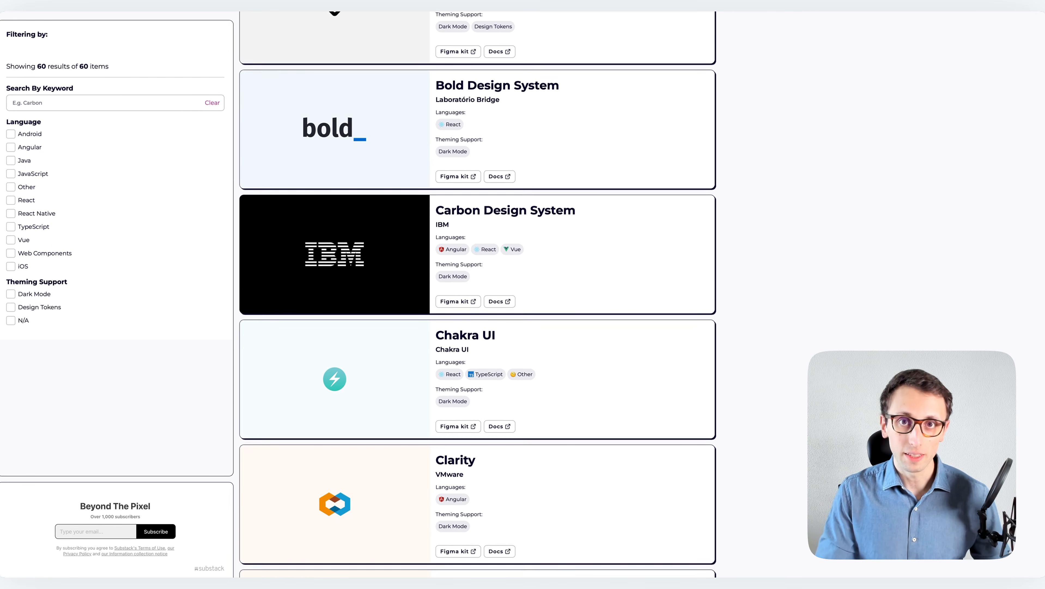
{"action": "scroll", "coordinate": [477, 294], "scroll_direction": "down", "scroll_amount": 4}
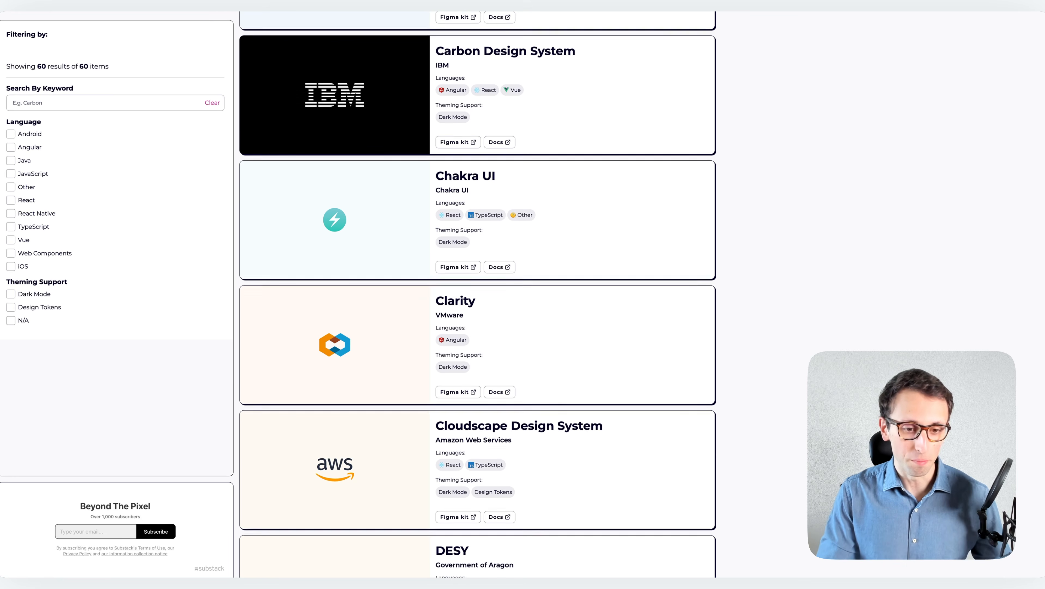
{"action": "scroll", "coordinate": [477, 294], "scroll_direction": "down", "scroll_amount": 14}
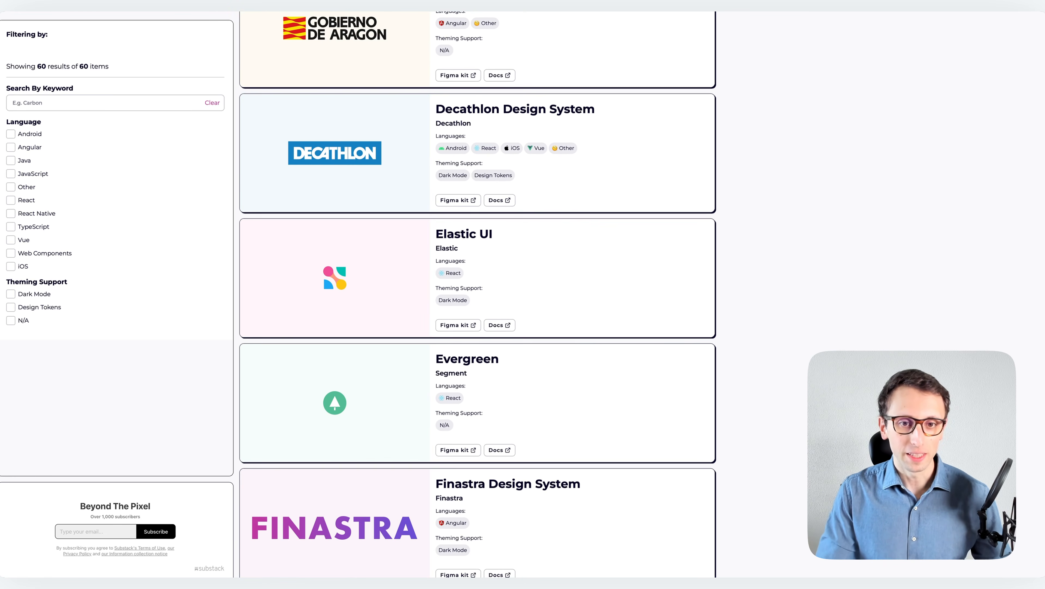
{"action": "scroll", "coordinate": [478, 294], "scroll_direction": "down", "scroll_amount": 1}
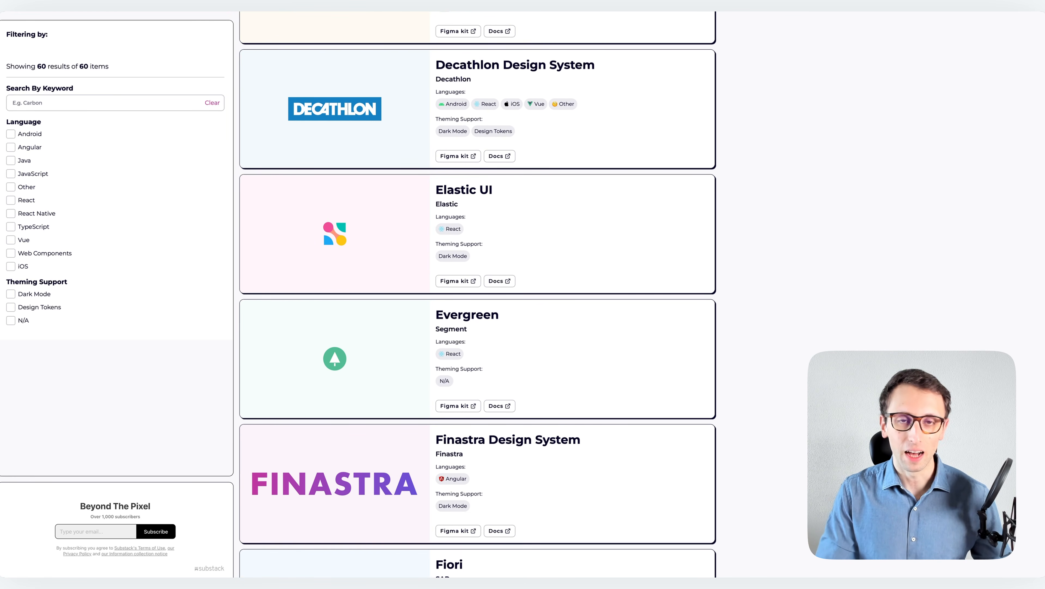
{"action": "scroll", "coordinate": [478, 293], "scroll_direction": "down", "scroll_amount": 1}
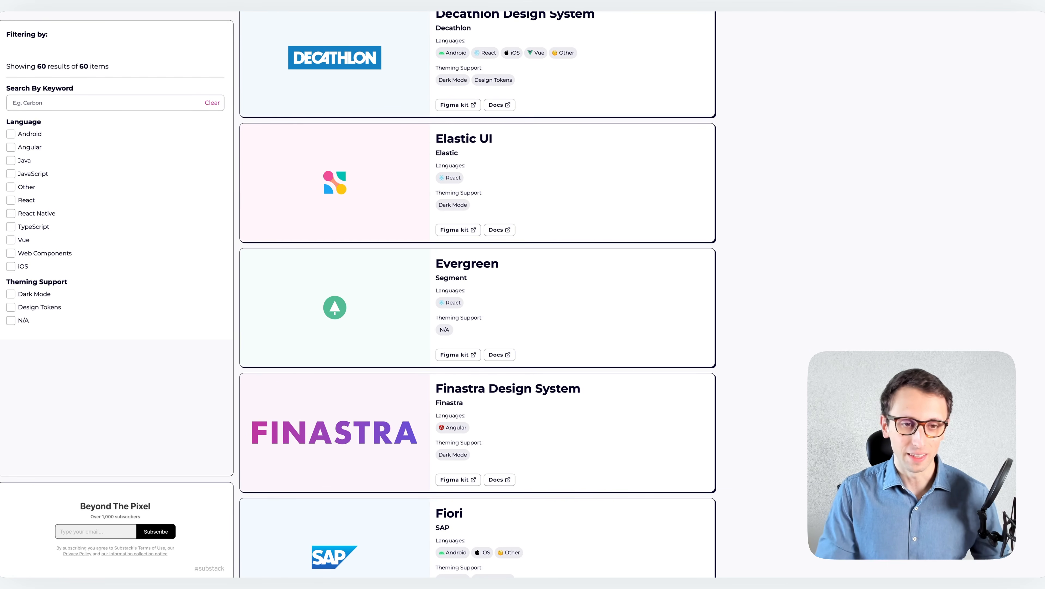
{"action": "scroll", "coordinate": [477, 293], "scroll_direction": "down", "scroll_amount": 7}
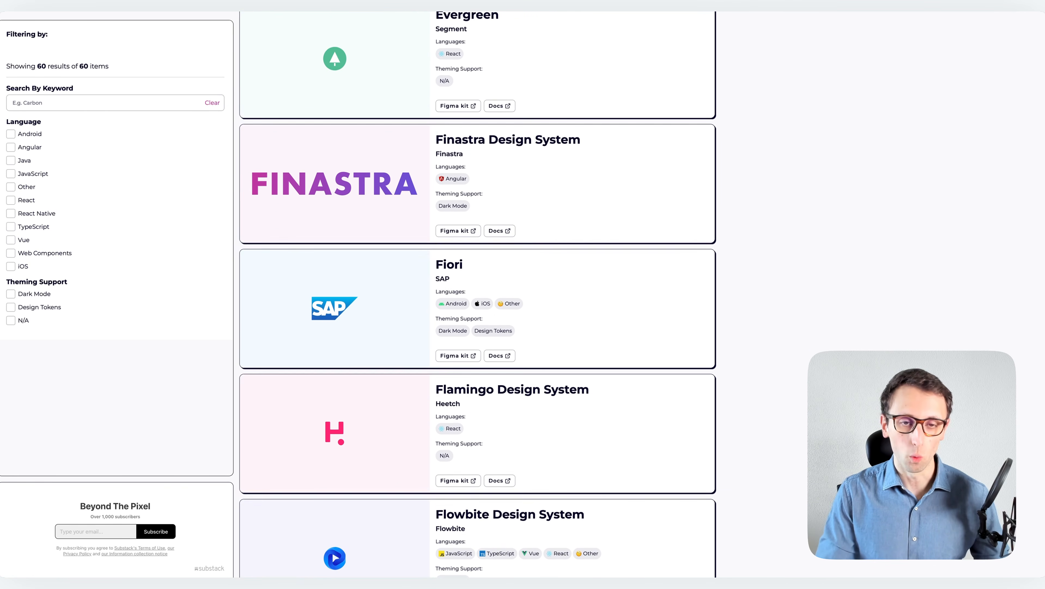
- Browse the design system list as far as Forma 36, open the Airtable Apps UI Kit page and expand its preview to full screen
{"action": "scroll", "coordinate": [478, 294], "scroll_direction": "down", "scroll_amount": 5}
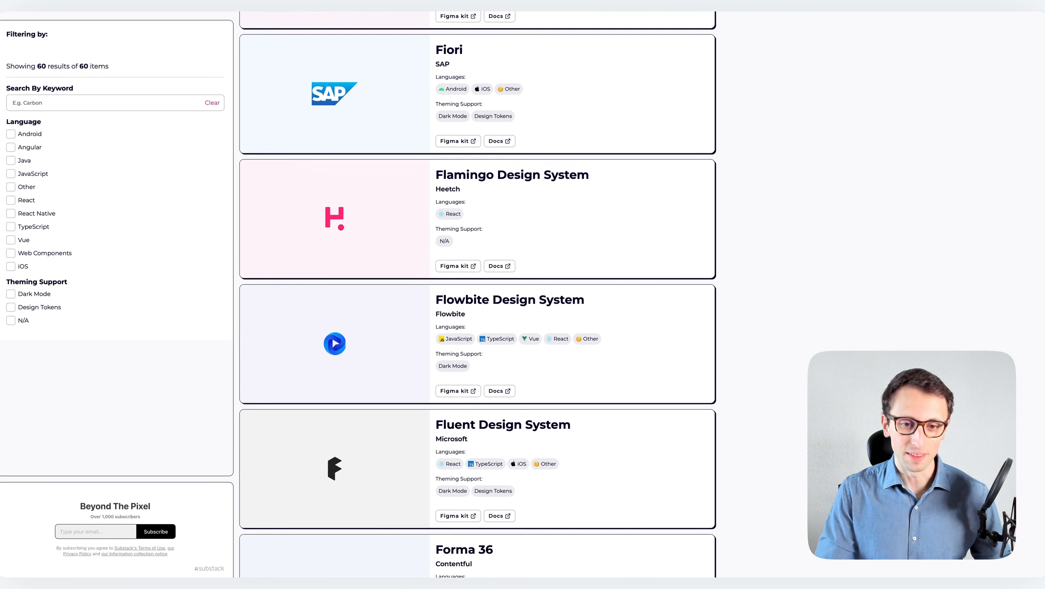
{"action": "scroll", "coordinate": [595, 51], "scroll_direction": "down", "scroll_amount": 4}
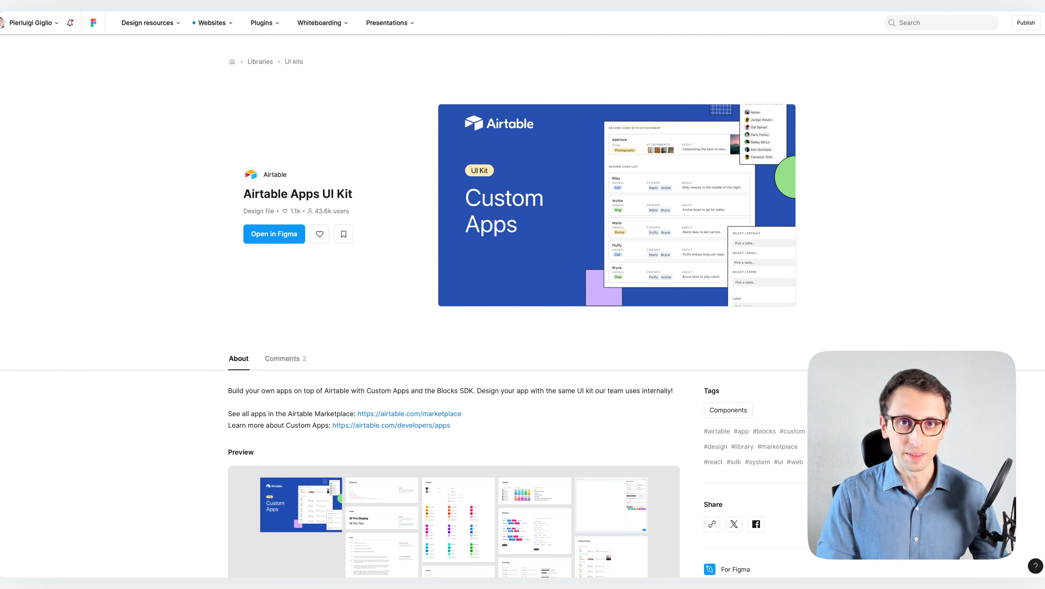
{"action": "scroll", "coordinate": [668, 401], "scroll_direction": "down", "scroll_amount": 6}
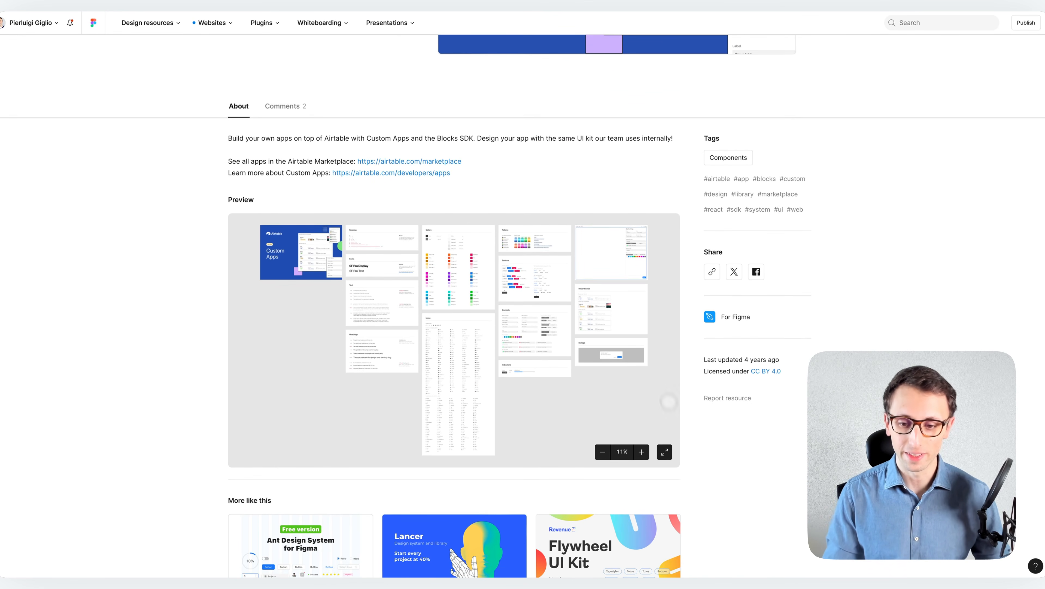
{"action": "left_click", "coordinate": [665, 452]}
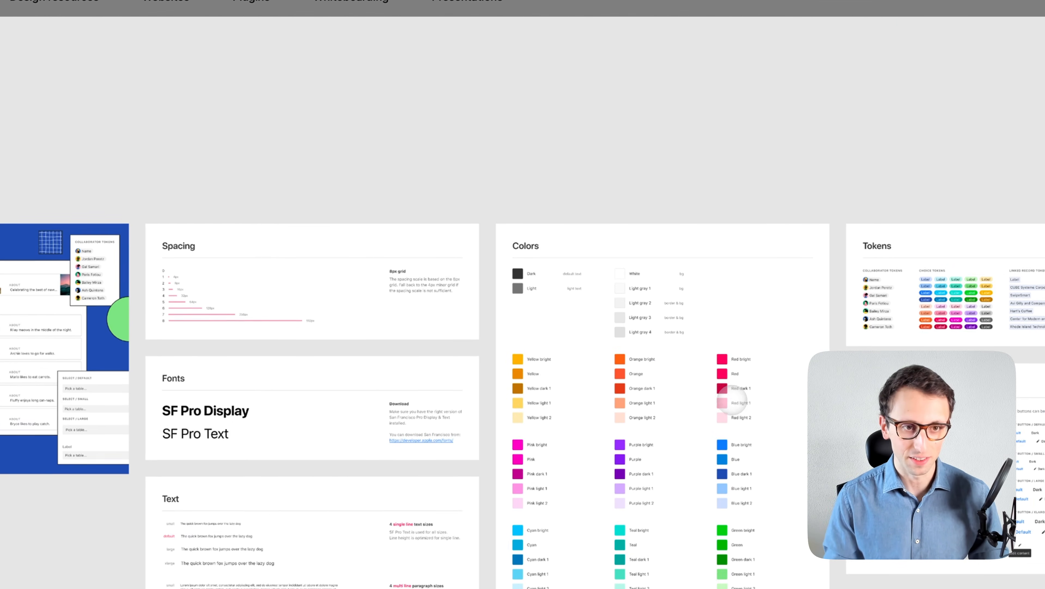
- Examine the Colors board of the Airtable kit, from the dark and light gray swatches down to the cyan, teal and green shades
{"action": "scroll", "coordinate": [732, 400], "scroll_direction": "down", "scroll_amount": 1}
{"action": "scroll", "coordinate": [733, 352], "scroll_direction": "up", "scroll_amount": 5}
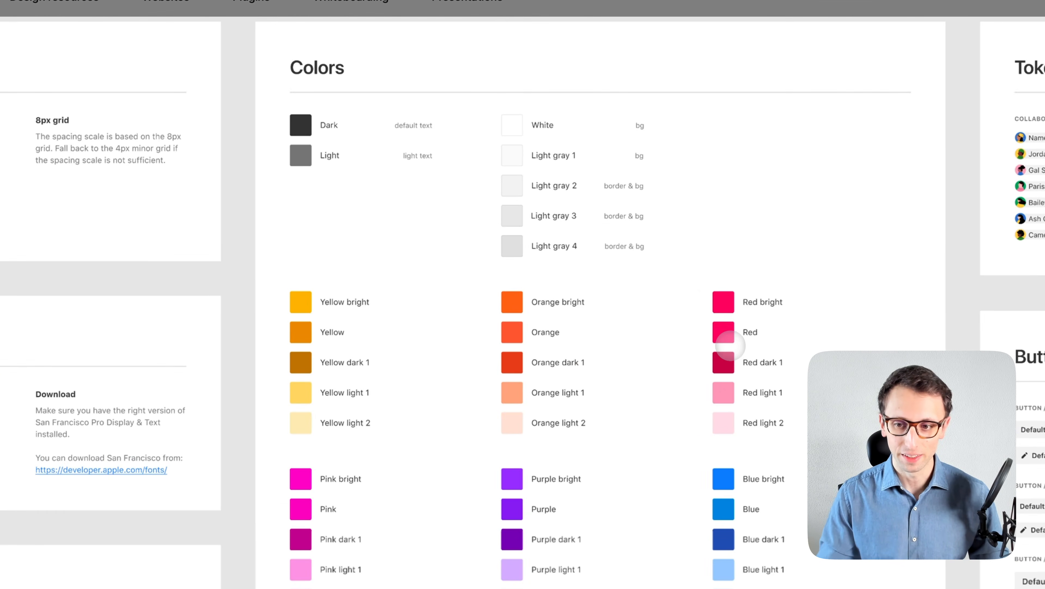
{"action": "scroll", "coordinate": [731, 346], "scroll_direction": "down", "scroll_amount": 2}
{"action": "scroll", "coordinate": [731, 346], "scroll_direction": "right", "scroll_amount": 1}
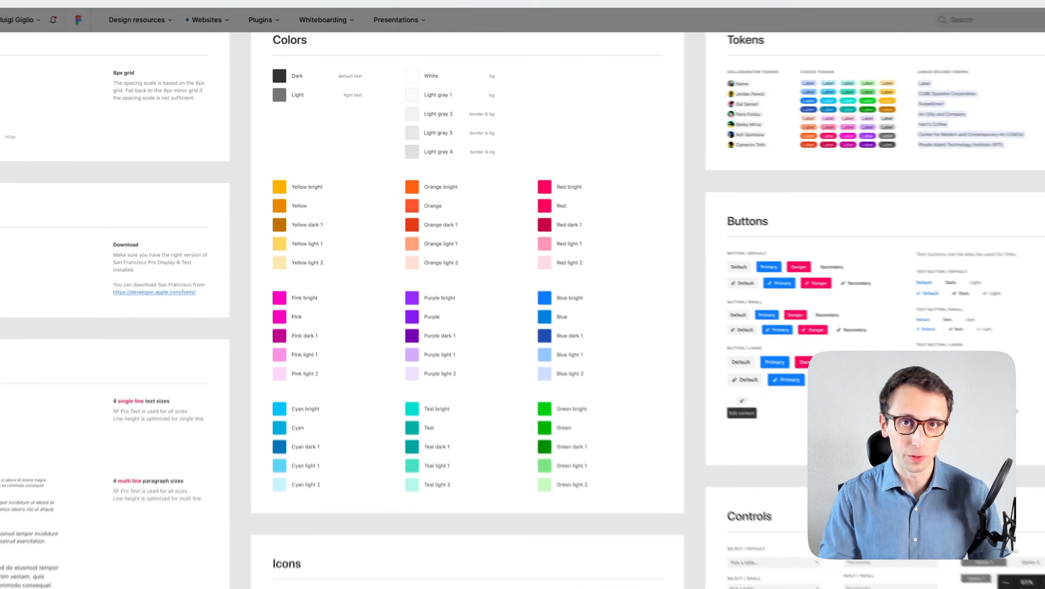
- Return to the design system list and look back over the entries from GOV.UK Design System up to Evergreen
{"action": "key", "text": "super+alt+Left"}
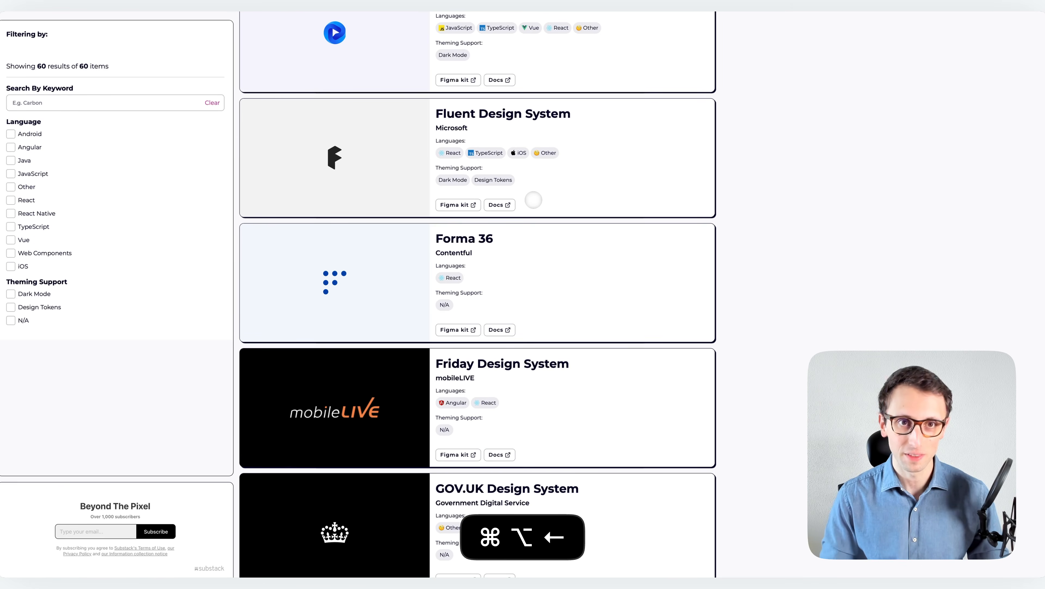
{"action": "scroll", "coordinate": [533, 200], "scroll_direction": "up", "scroll_amount": 8}
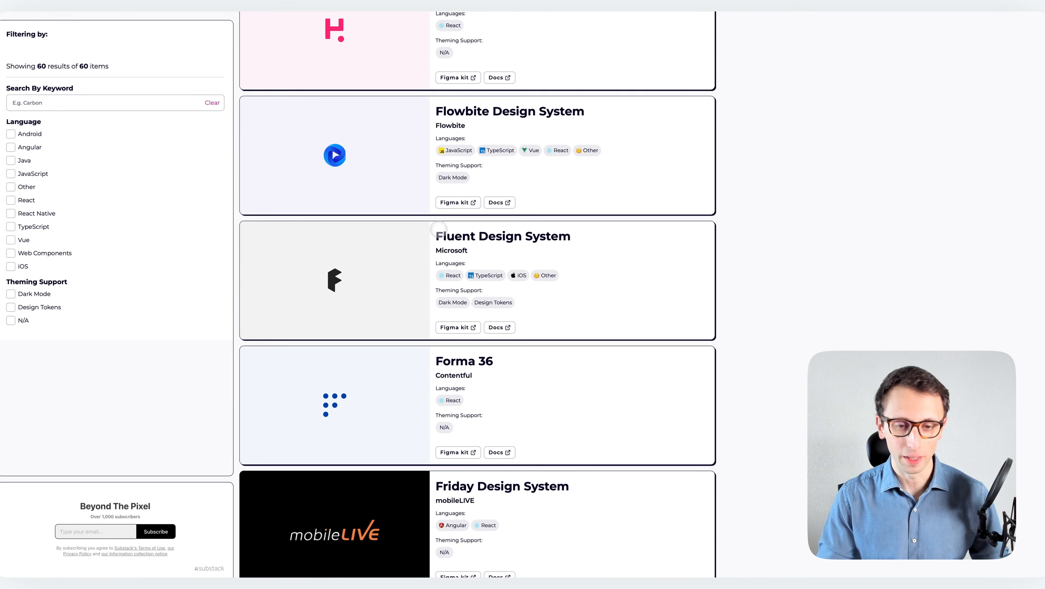
{"action": "scroll", "coordinate": [438, 229], "scroll_direction": "up", "scroll_amount": 6}
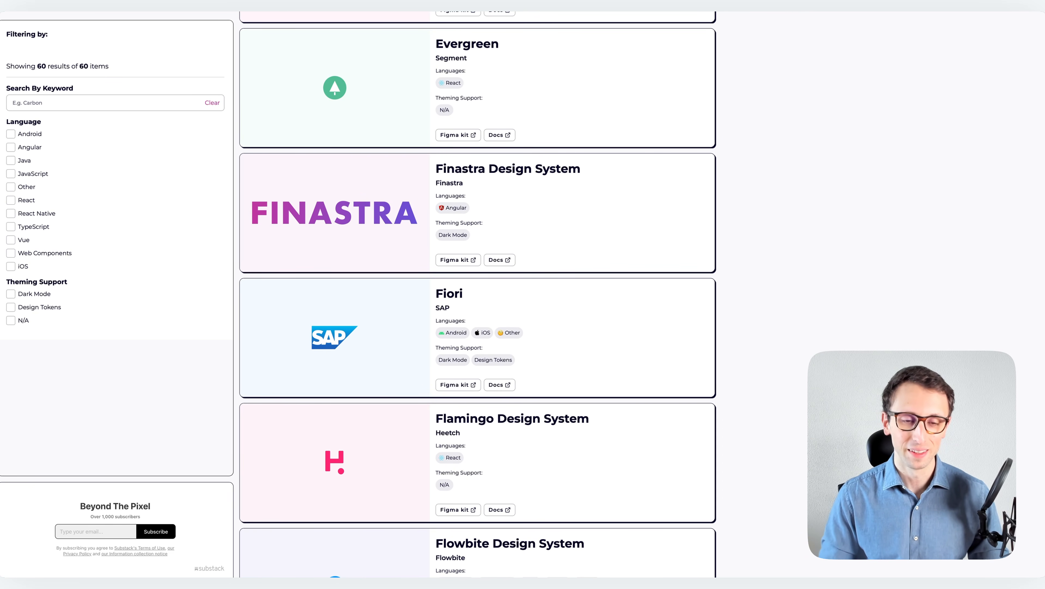
- Switch back to the Figma colour file and look closely at the Primary row of the Primary Colours
{"action": "key", "text": "super+alt+Left"}
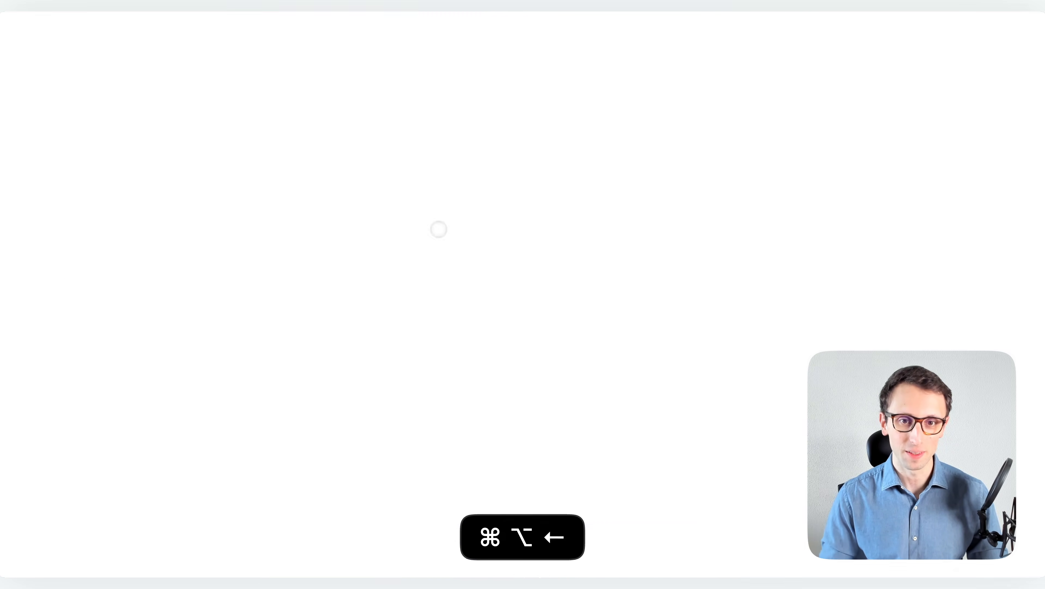
{"action": "scroll", "coordinate": [522, 145], "scroll_direction": "up", "scroll_amount": 5}
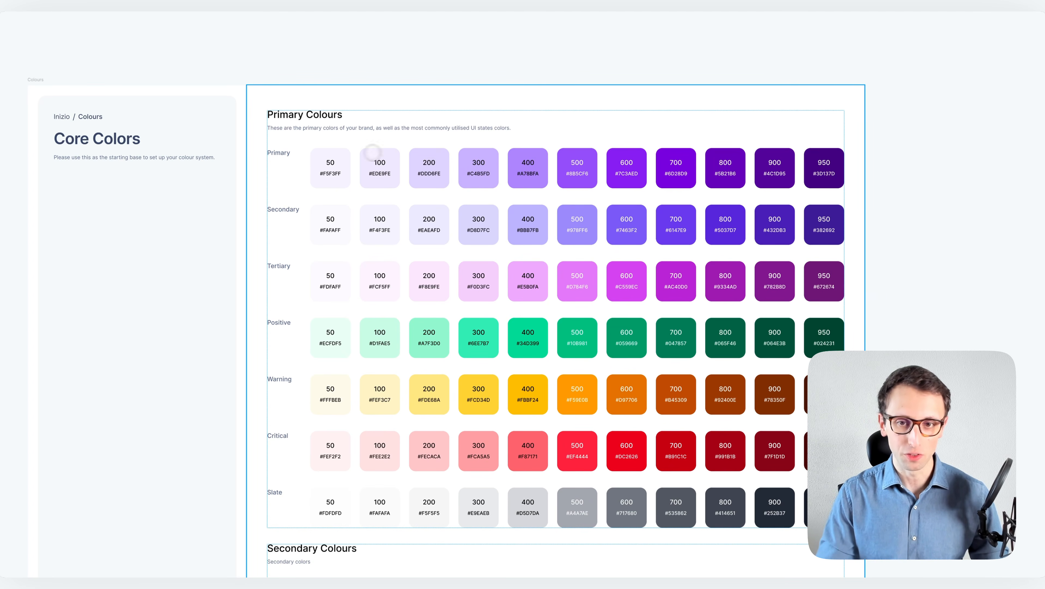
{"action": "scroll", "coordinate": [538, 154], "scroll_direction": "up", "scroll_amount": 5}
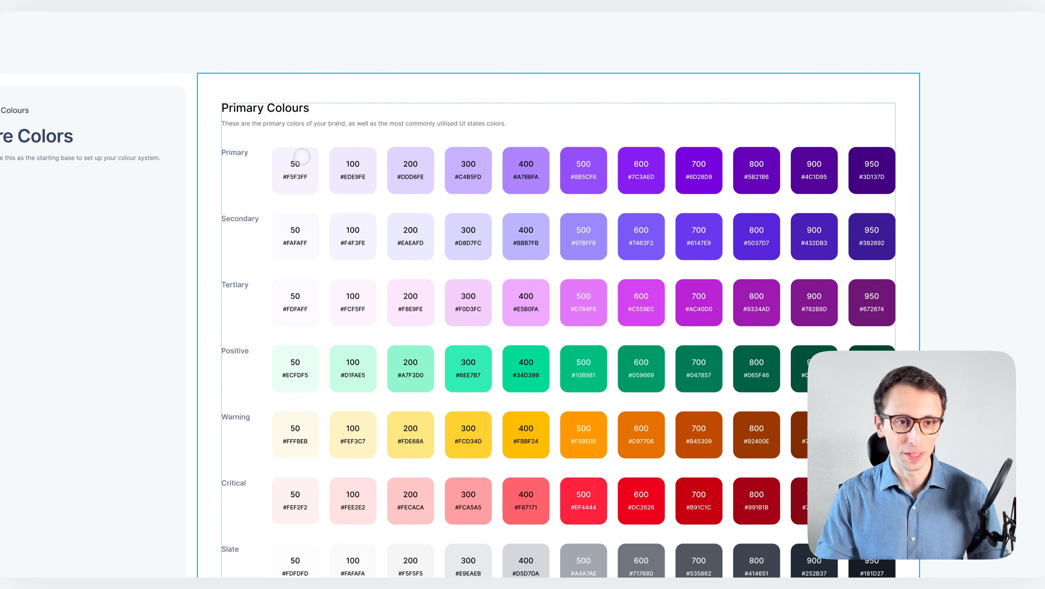
{"action": "scroll", "coordinate": [525, 158], "scroll_direction": "up", "scroll_amount": 5}
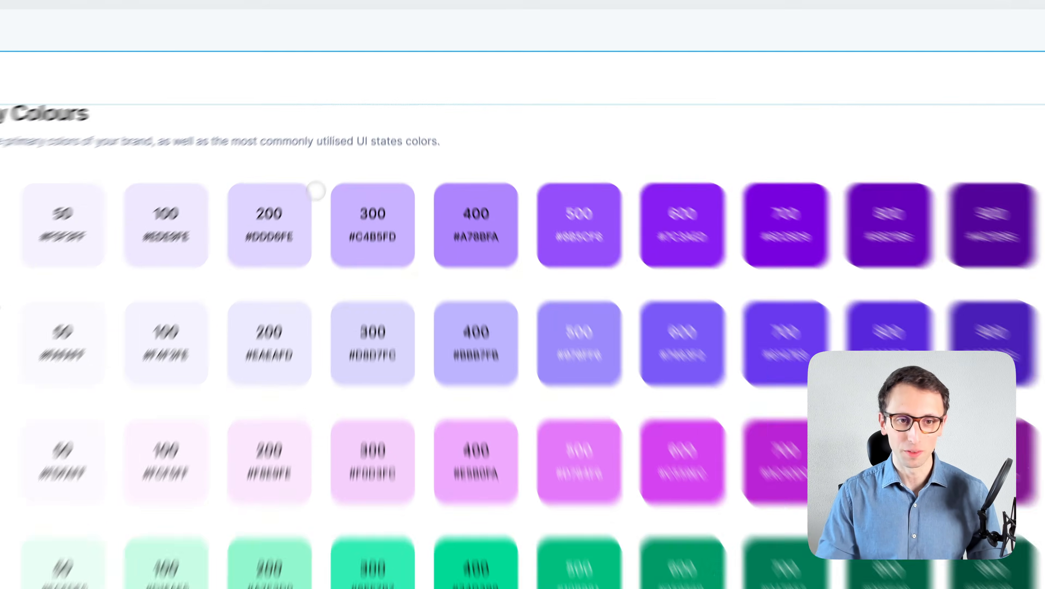
- Try dark red 904242 as the text colour of the Primary 200 swatch through its selection colours, and undo the change
{"action": "left_click", "coordinate": [307, 173]}
{"action": "key", "text": "super+period"}
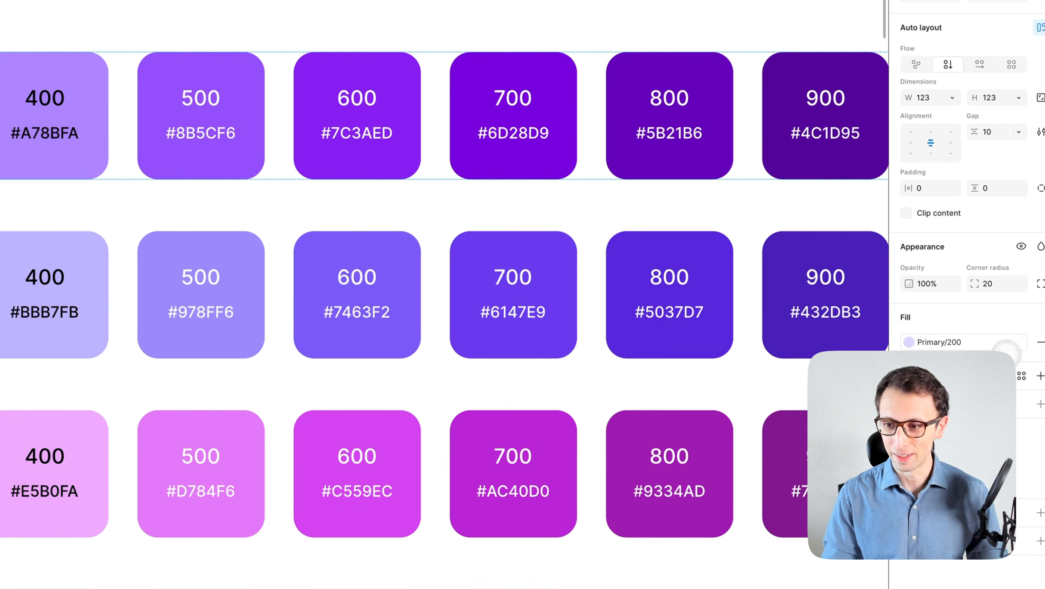
{"action": "left_click", "coordinate": [909, 479]}
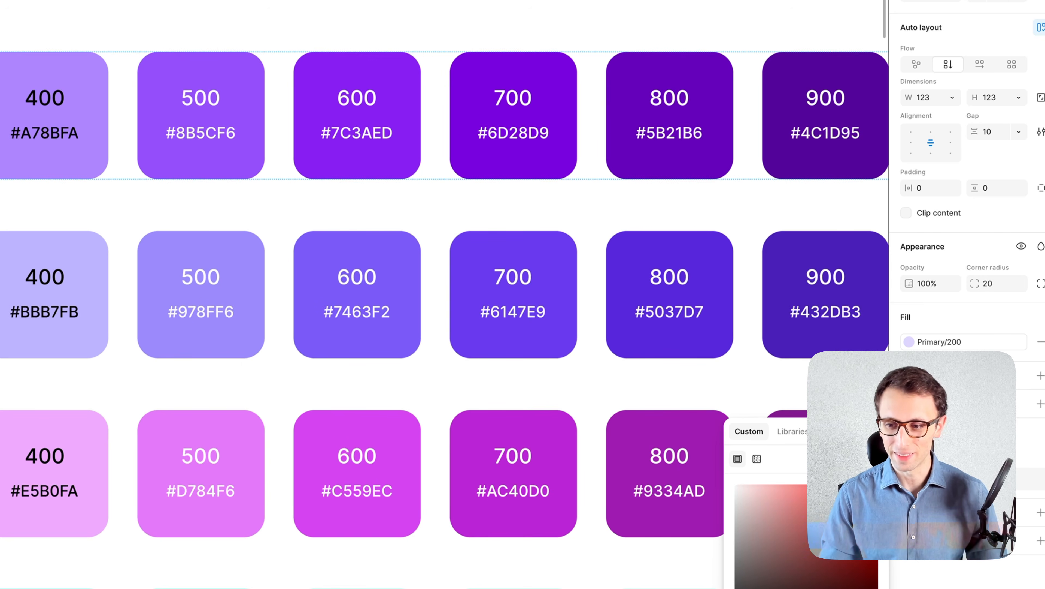
{"action": "left_click_drag", "start_coordinate": [821, 421], "coordinate": [562, 52]}
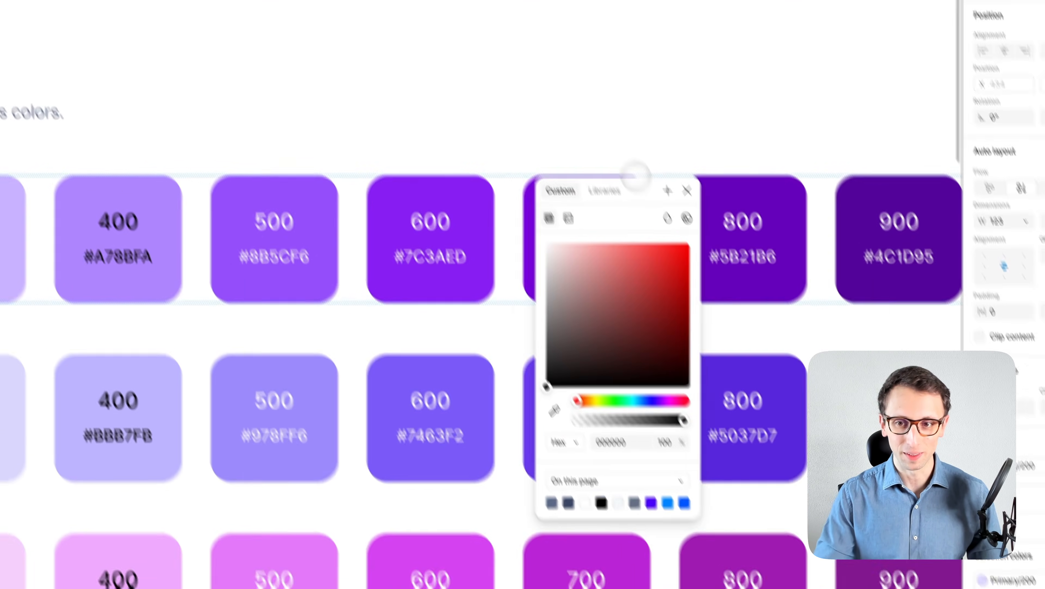
{"action": "left_click_drag", "start_coordinate": [636, 176], "coordinate": [466, 119]}
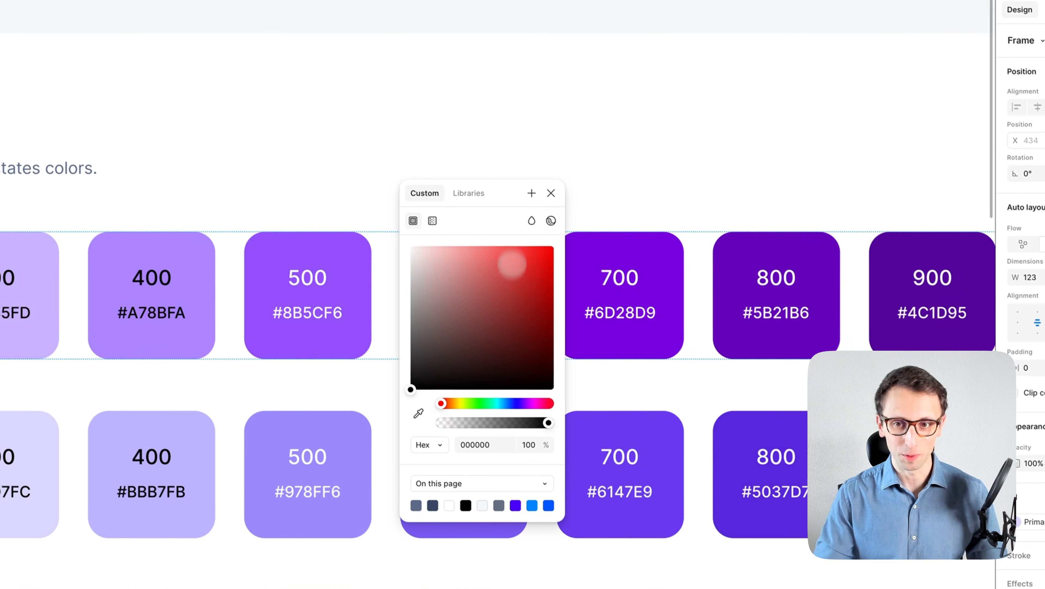
{"action": "left_click_drag", "start_coordinate": [474, 209], "coordinate": [387, 194]}
{"action": "left_click_drag", "start_coordinate": [424, 255], "coordinate": [481, 303]}
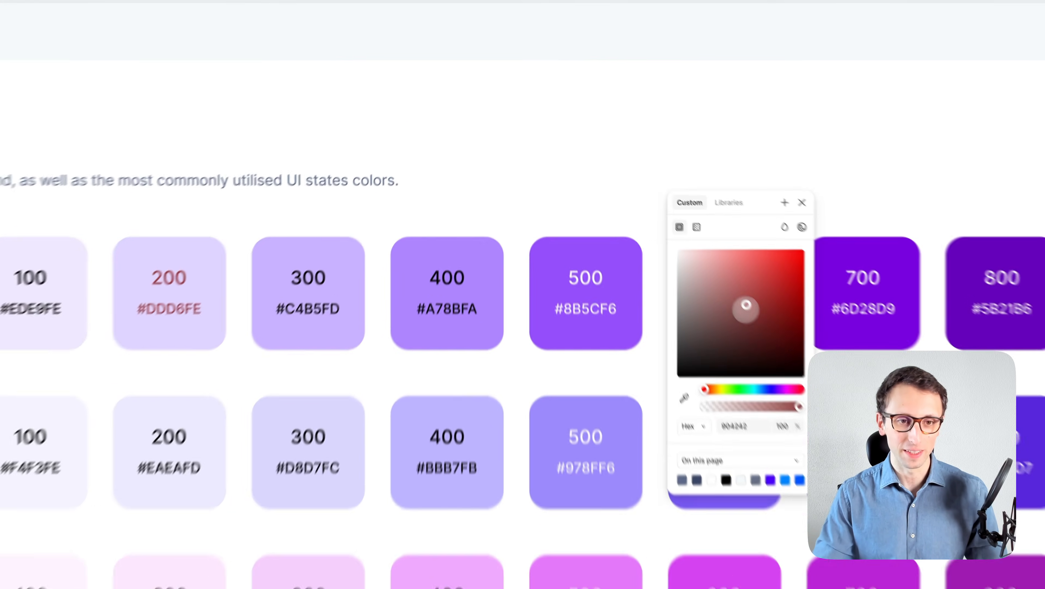
{"action": "key", "text": "super+z"}
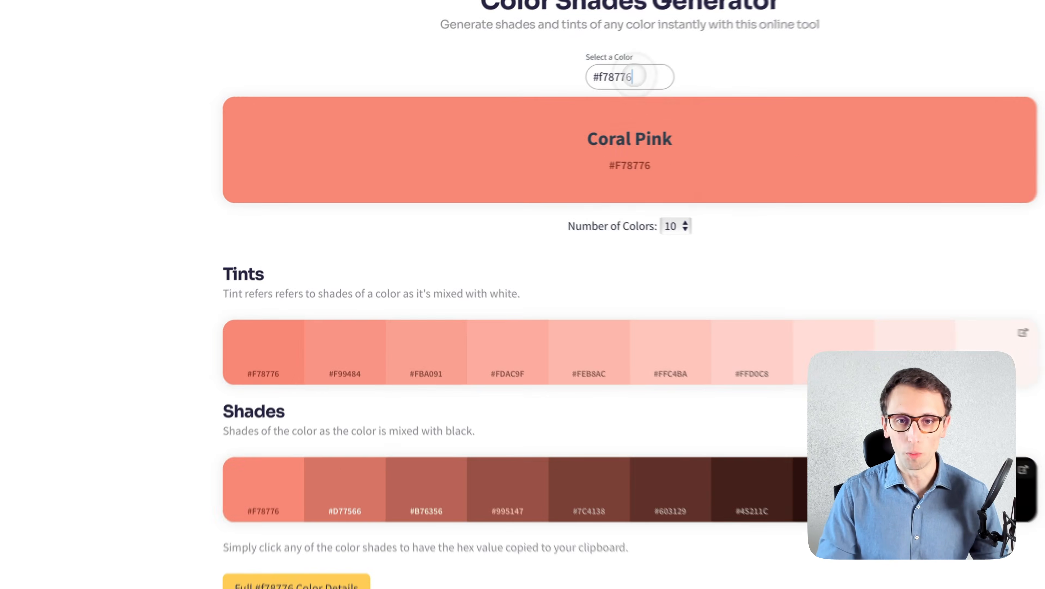
- Switch to the Color Shades Generator website, try bright red #ff1e00 and set blue #004cff as the colour to generate tints and shades from
{"action": "left_click", "coordinate": [518, 109]}
{"action": "left_click", "coordinate": [535, 121]}
{"action": "left_click_drag", "start_coordinate": [703, 82], "coordinate": [735, 78]}
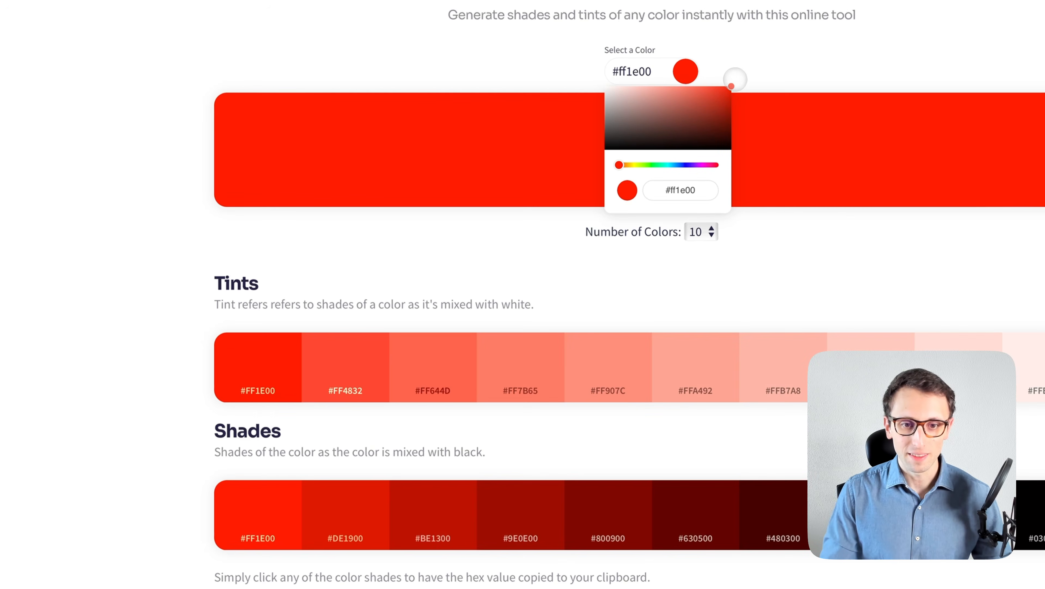
{"action": "left_click", "coordinate": [679, 164]}
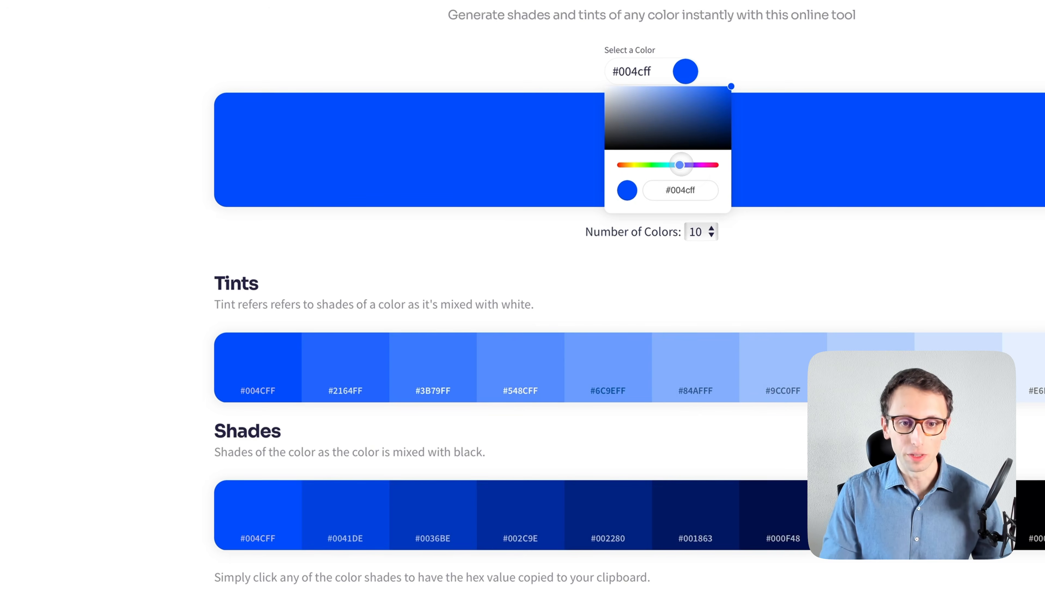
{"action": "left_click", "coordinate": [592, 269]}
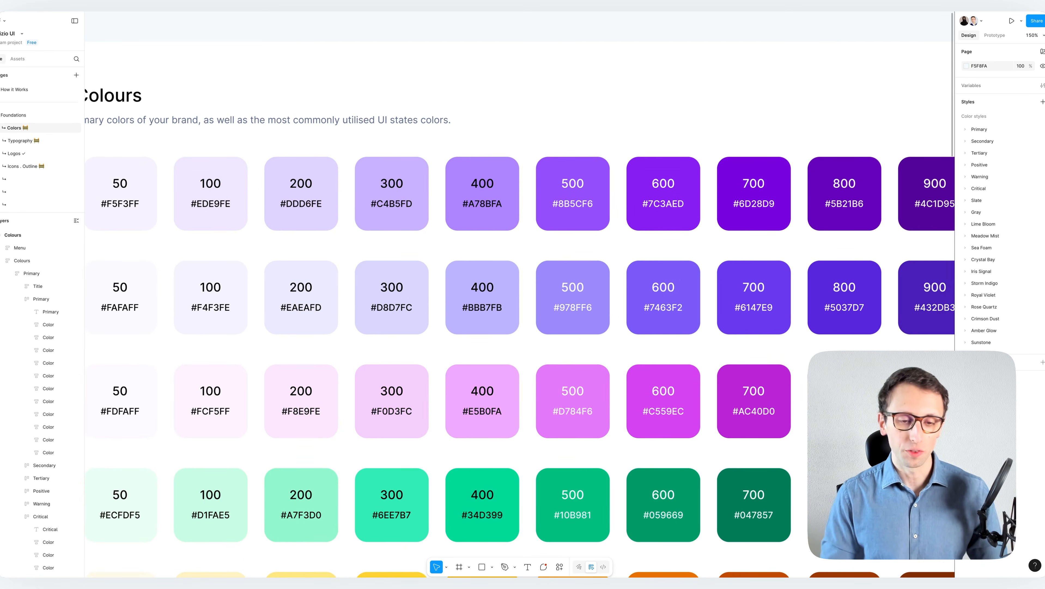
- Return to the Figma colour file and look over the Primary Colours rows from Primary to Slate
{"action": "scroll", "coordinate": [322, 185], "scroll_direction": "down", "scroll_amount": 5}
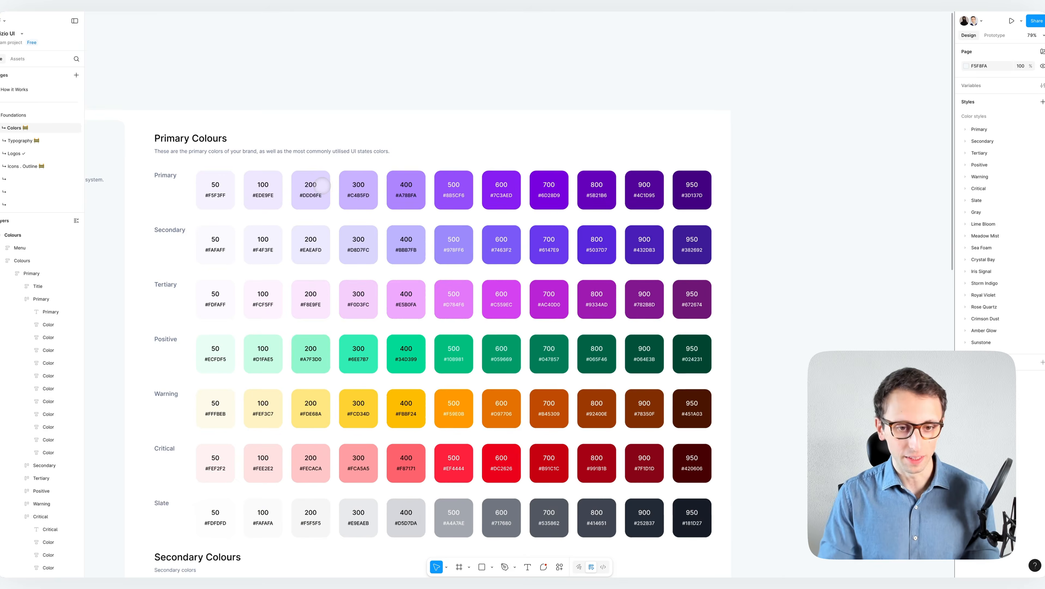
{"action": "scroll", "coordinate": [412, 99], "scroll_direction": "left", "scroll_amount": 2}
{"action": "scroll", "coordinate": [412, 99], "scroll_direction": "down", "scroll_amount": 1}
{"action": "key", "text": "r"}
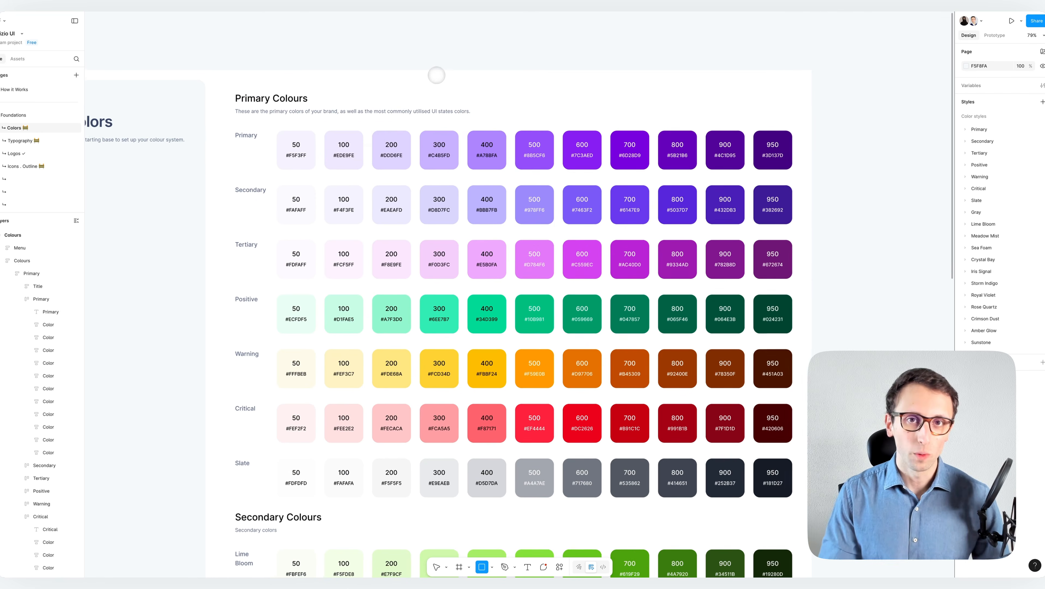
{"action": "scroll", "coordinate": [437, 81], "scroll_direction": "up", "scroll_amount": 3}
{"action": "key", "text": "v"}
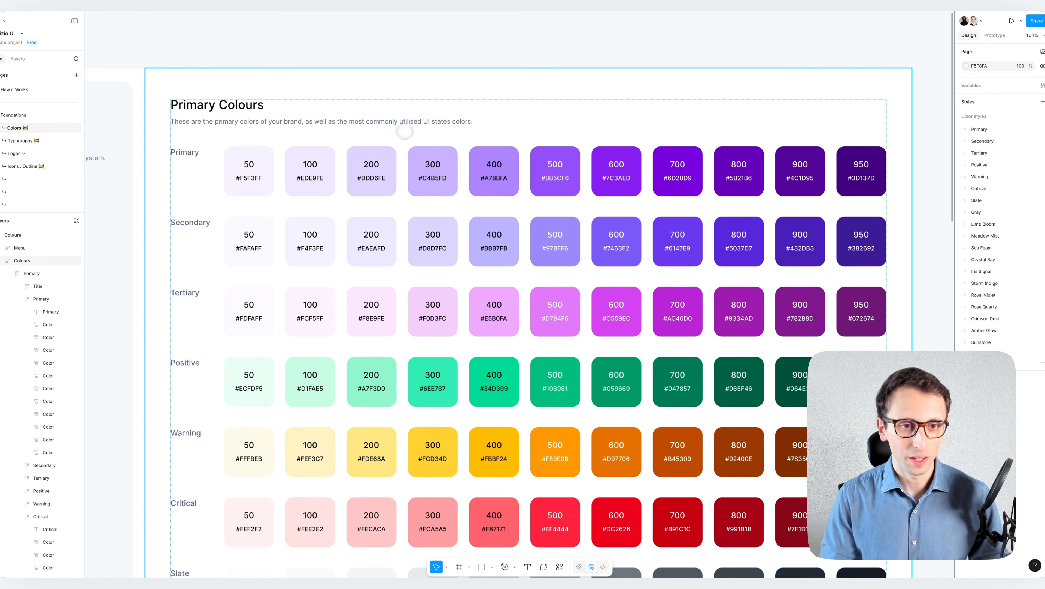
- Select the Primary 50 swatch and open the library colour styles for its fill, moving the picker onto the canvas
{"action": "left_click", "coordinate": [266, 151]}
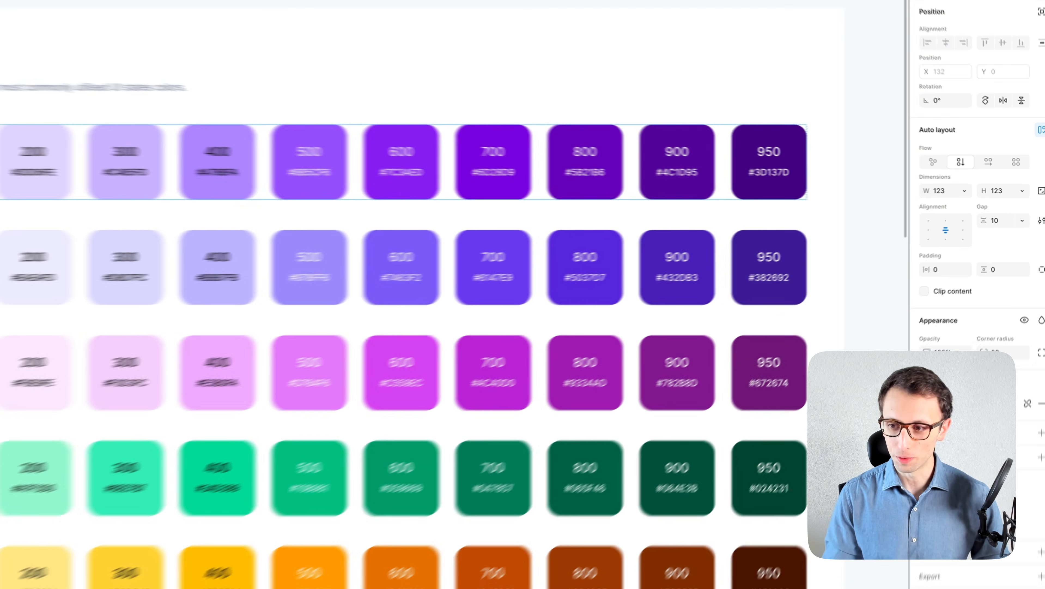
{"action": "left_click", "coordinate": [988, 331]}
{"action": "left_click_drag", "start_coordinate": [834, 435], "coordinate": [658, 98]}
{"action": "scroll", "coordinate": [601, 210], "scroll_direction": "up", "scroll_amount": 1}
{"action": "scroll", "coordinate": [602, 211], "scroll_direction": "up", "scroll_amount": 4}
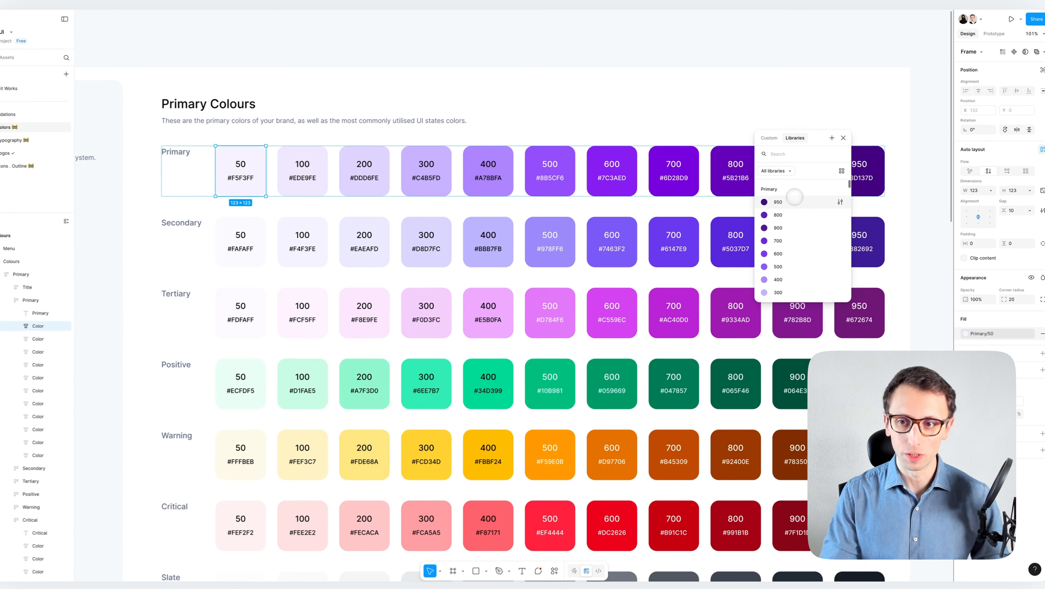
- Review the Primary library styles from 950 to 50, try style 800 as the Primary 50 swatch's fill, and undo the change
{"action": "scroll", "coordinate": [797, 197], "scroll_direction": "down", "scroll_amount": 3}
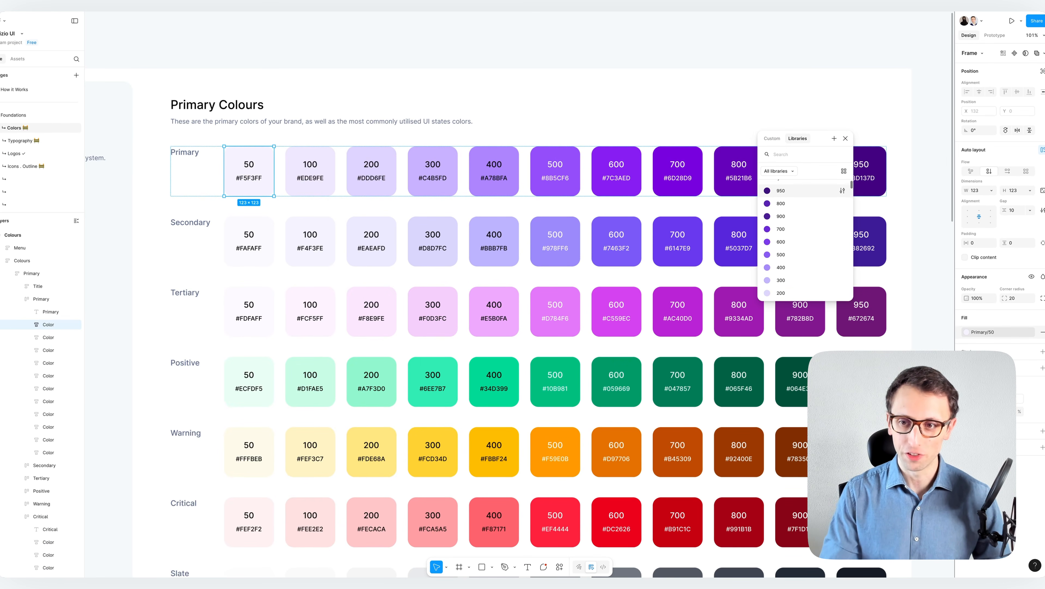
{"action": "scroll", "coordinate": [797, 197], "scroll_direction": "down", "scroll_amount": 3}
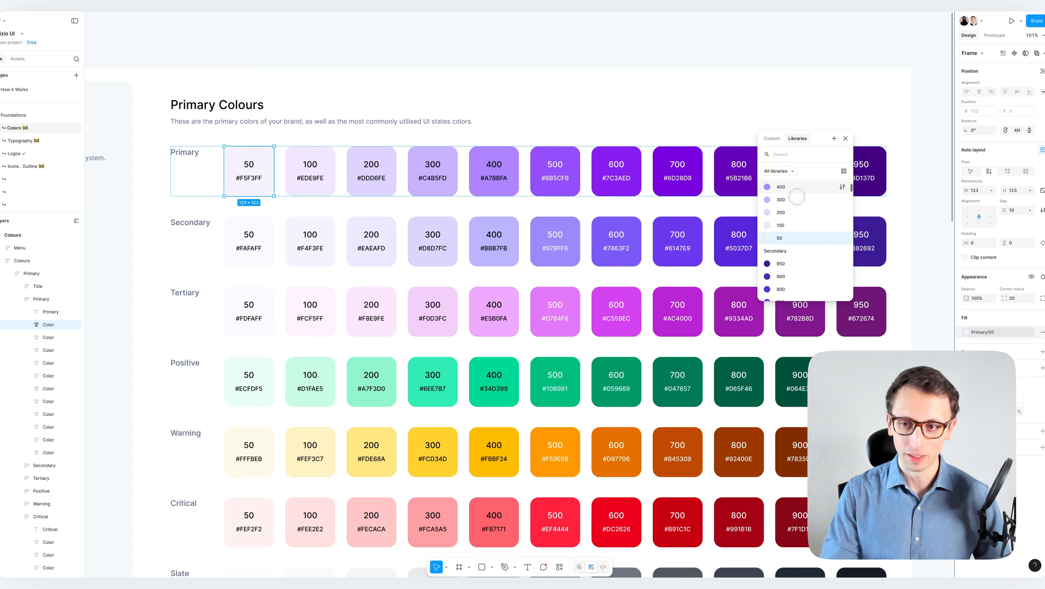
{"action": "scroll", "coordinate": [779, 198], "scroll_direction": "up", "scroll_amount": 5}
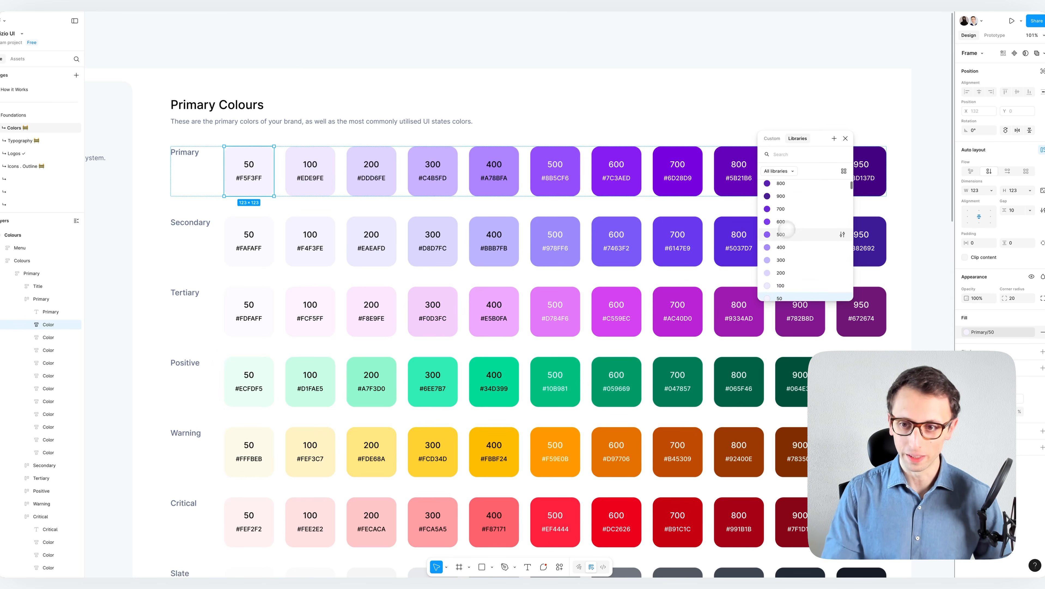
{"action": "scroll", "coordinate": [785, 263], "scroll_direction": "up", "scroll_amount": 1}
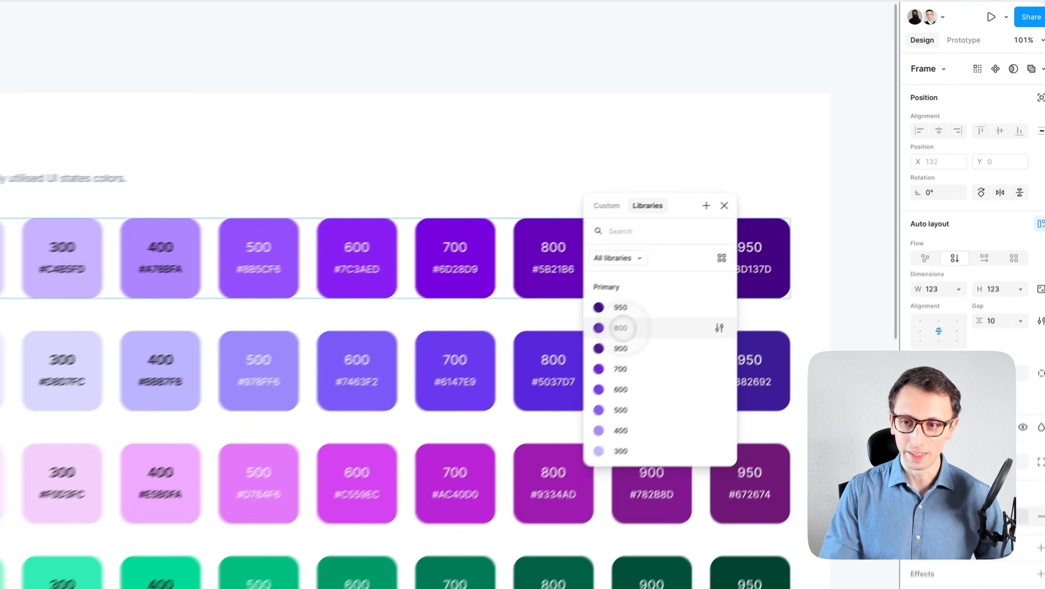
{"action": "left_click", "coordinate": [786, 216]}
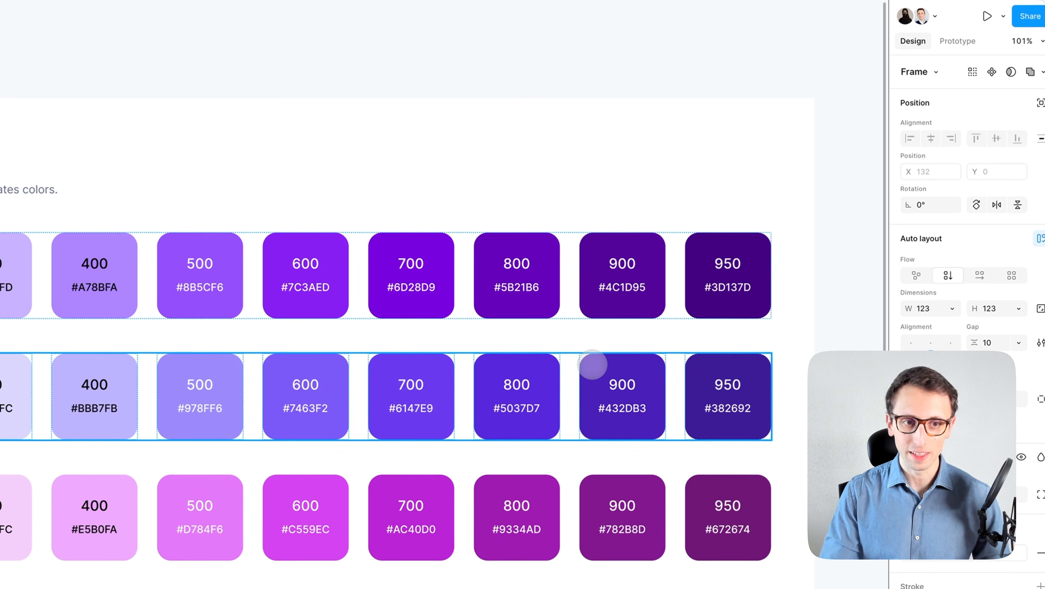
{"action": "key", "text": "super+z"}
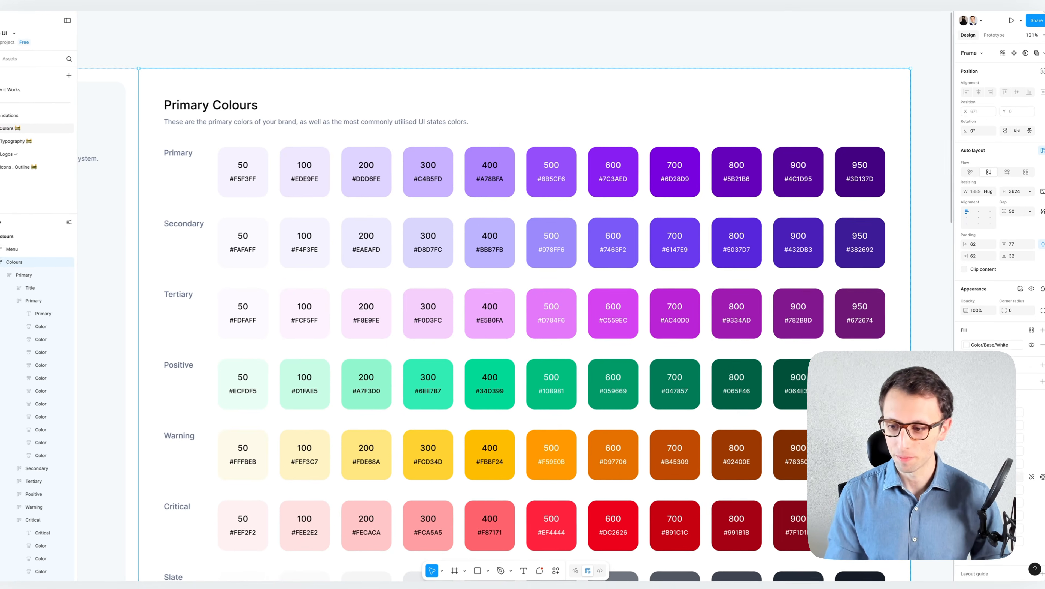
- Clear the canvas selection and expand the Primary group in the file's colour styles
{"action": "left_click", "coordinate": [859, 228]}
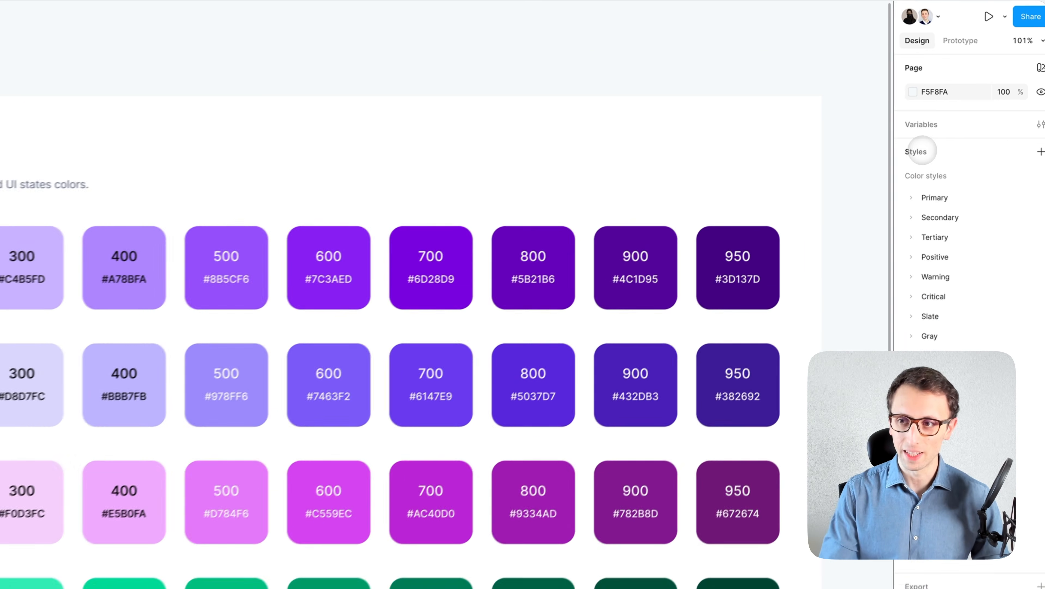
{"action": "left_click", "coordinate": [908, 203]}
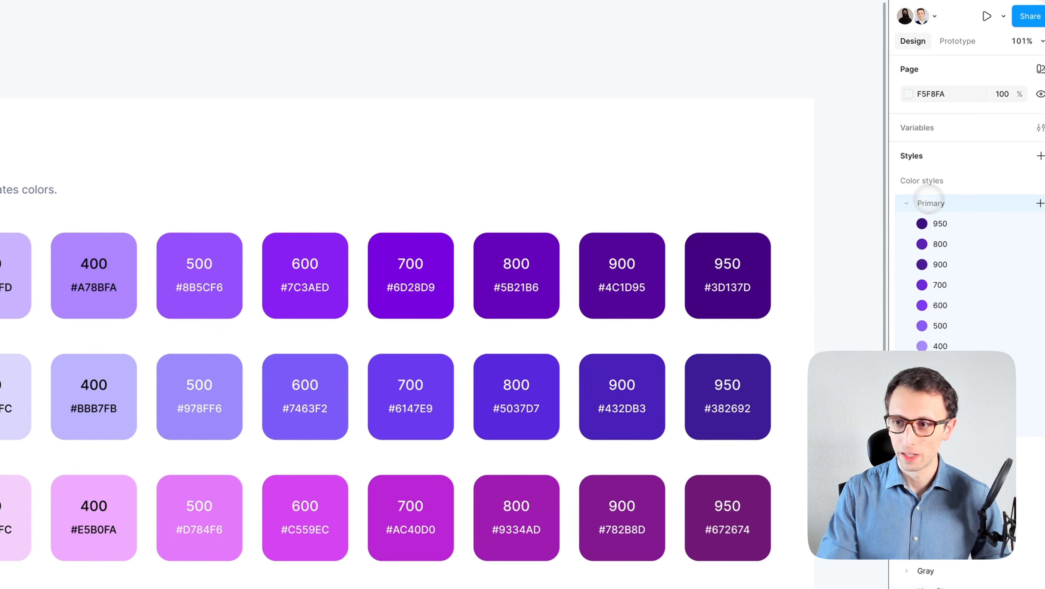
- Reorder the file's Primary colour styles so that 800 sits directly below 900
{"action": "left_click_drag", "start_coordinate": [942, 243], "coordinate": [942, 271]}
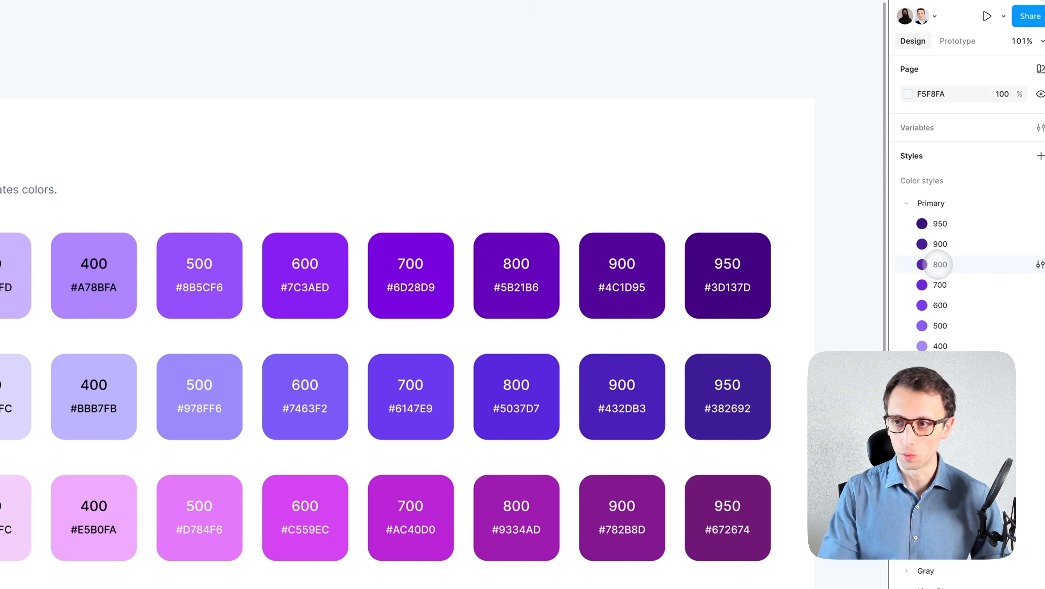
- Draw a rectangle of about 317 × 281 on empty canvas beside the colour frame and fill it with blue 0015FF
{"action": "scroll", "coordinate": [692, 59], "scroll_direction": "right", "scroll_amount": 15}
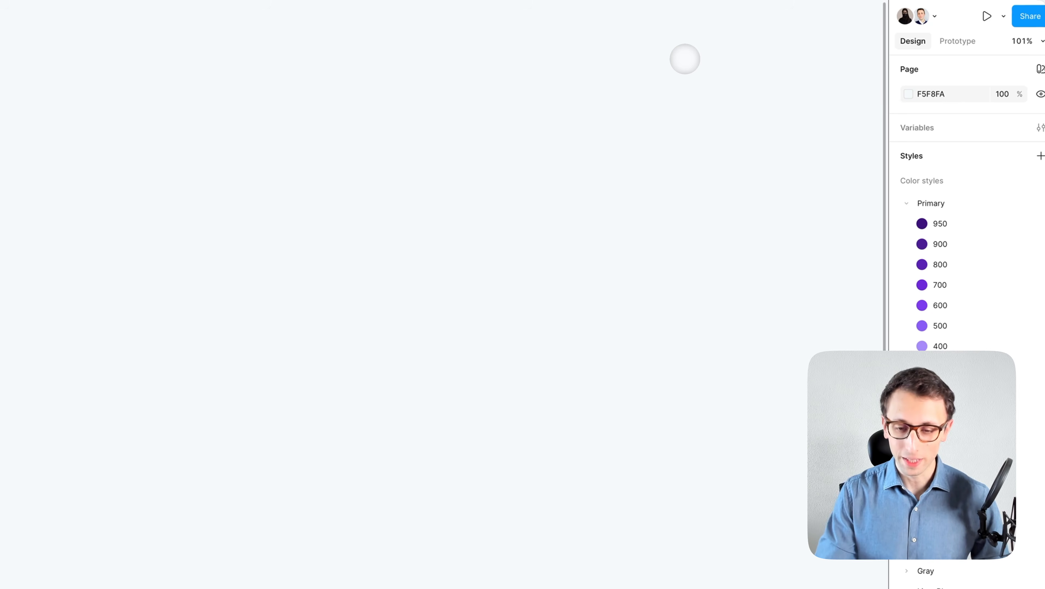
{"action": "mouse_move", "coordinate": [311, 169]}
{"action": "left_mouse_down"}
{"action": "mouse_move", "coordinate": [488, 345]}
{"action": "mouse_move", "coordinate": [532, 366]}
{"action": "left_mouse_up"}
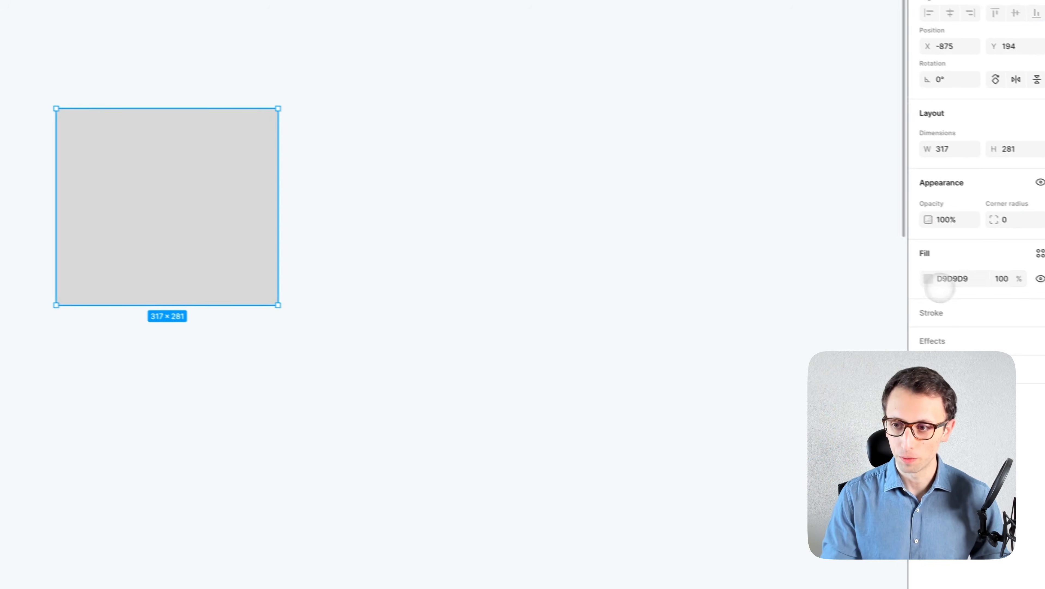
{"action": "left_click", "coordinate": [910, 275]}
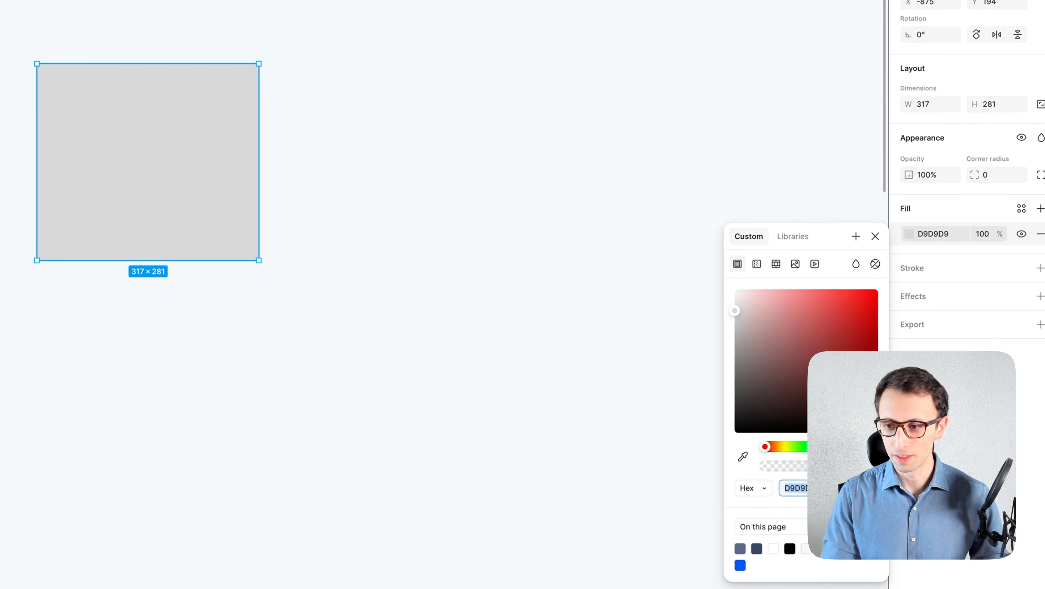
{"action": "left_click", "coordinate": [839, 487]}
{"action": "left_click_drag", "start_coordinate": [849, 293], "coordinate": [880, 284]}
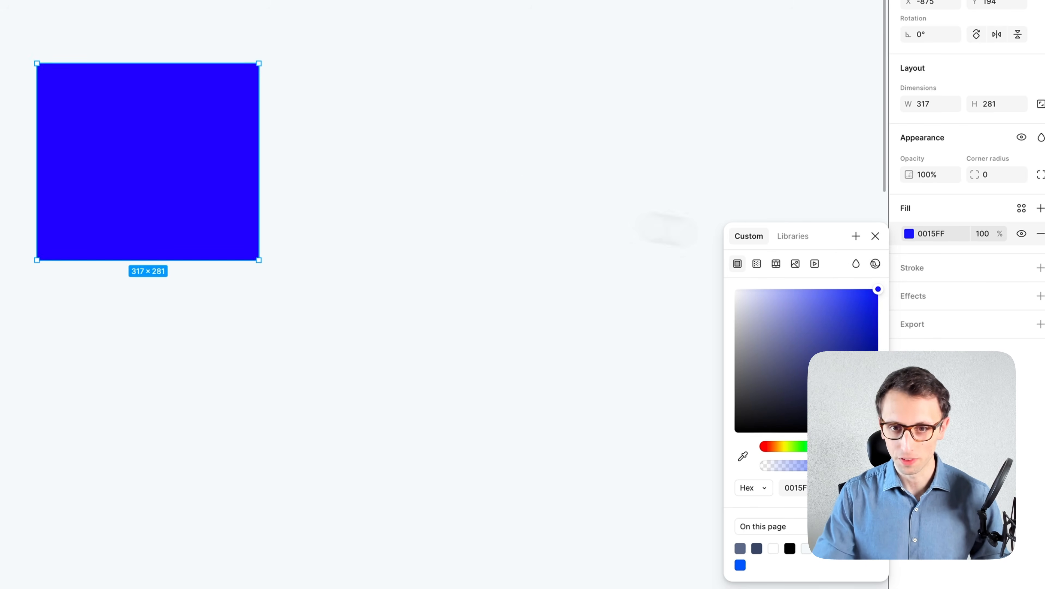
{"action": "scroll", "coordinate": [366, 126], "scroll_direction": "up", "scroll_amount": 3}
{"action": "scroll", "coordinate": [366, 127], "scroll_direction": "up", "scroll_amount": 4}
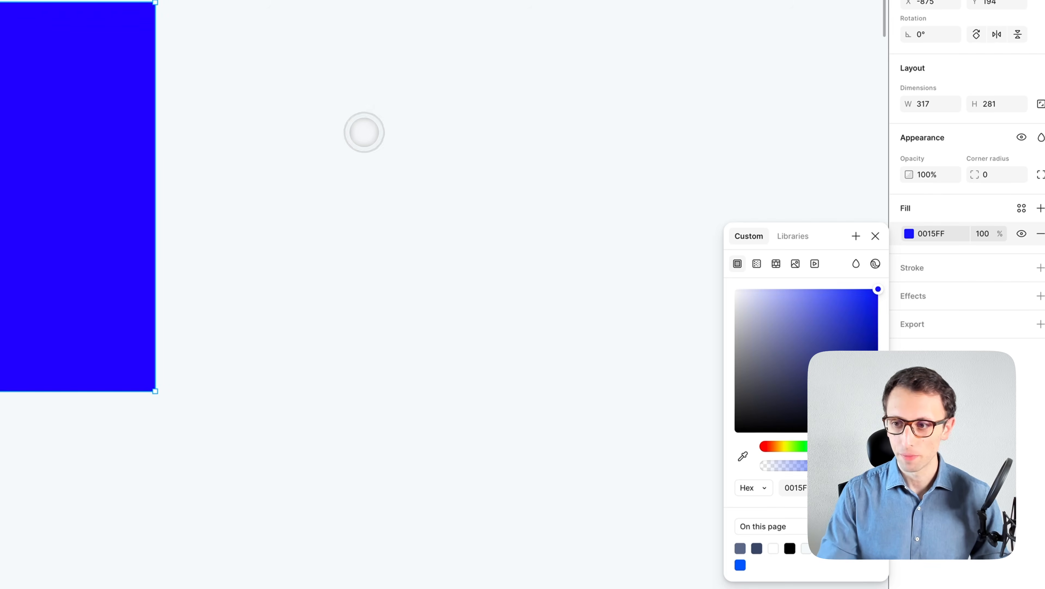
- Reselect the blue rectangle and open the library styles for its fill, moving the picker onto the canvas beside it
{"action": "left_click", "coordinate": [364, 132]}
{"action": "left_click", "coordinate": [29, 118]}
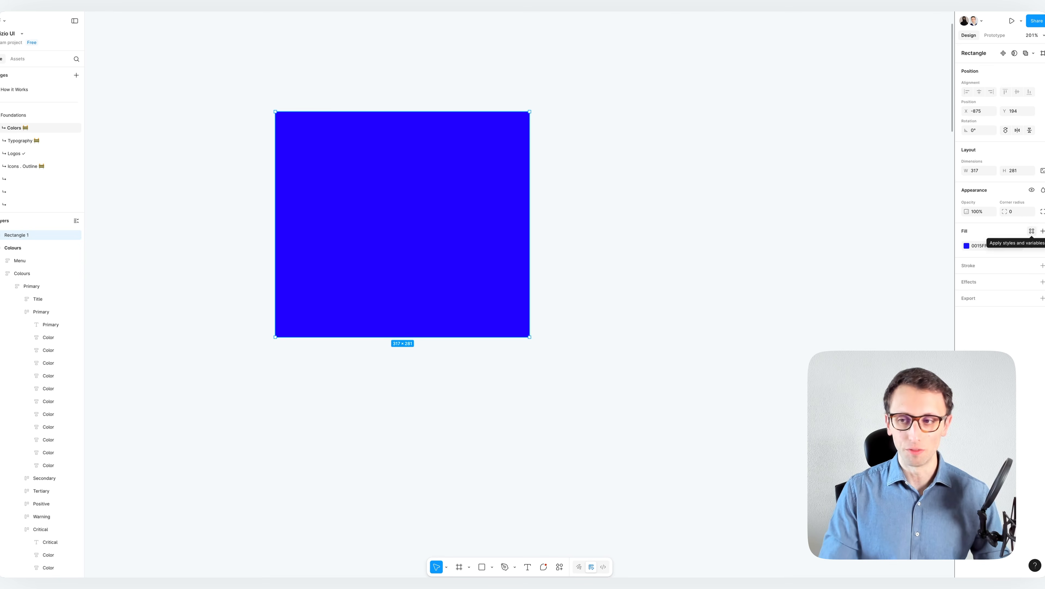
{"action": "left_click", "coordinate": [1032, 231]}
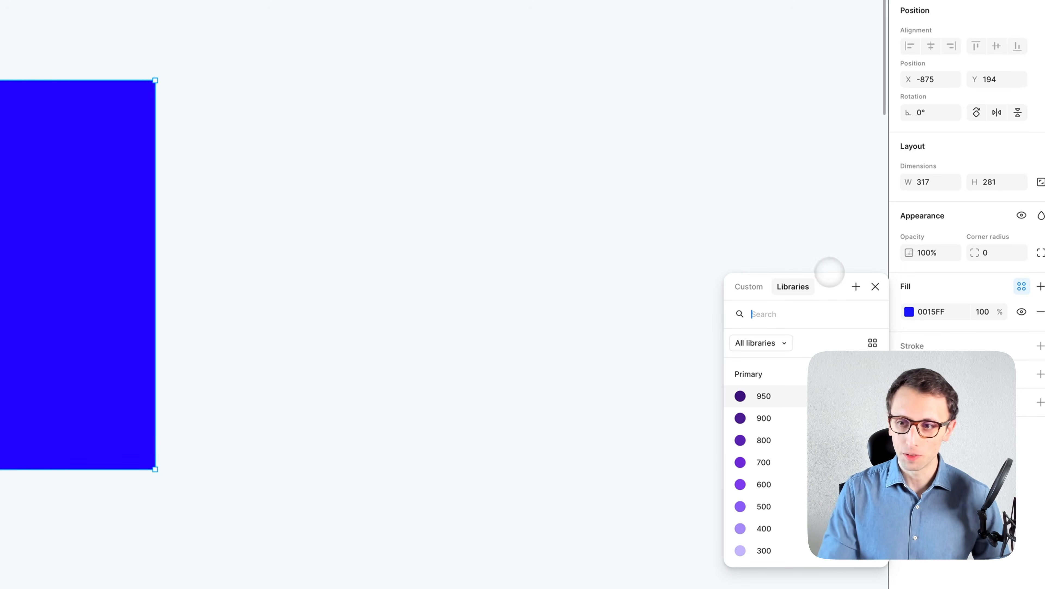
{"action": "left_click_drag", "start_coordinate": [825, 285], "coordinate": [355, 133]}
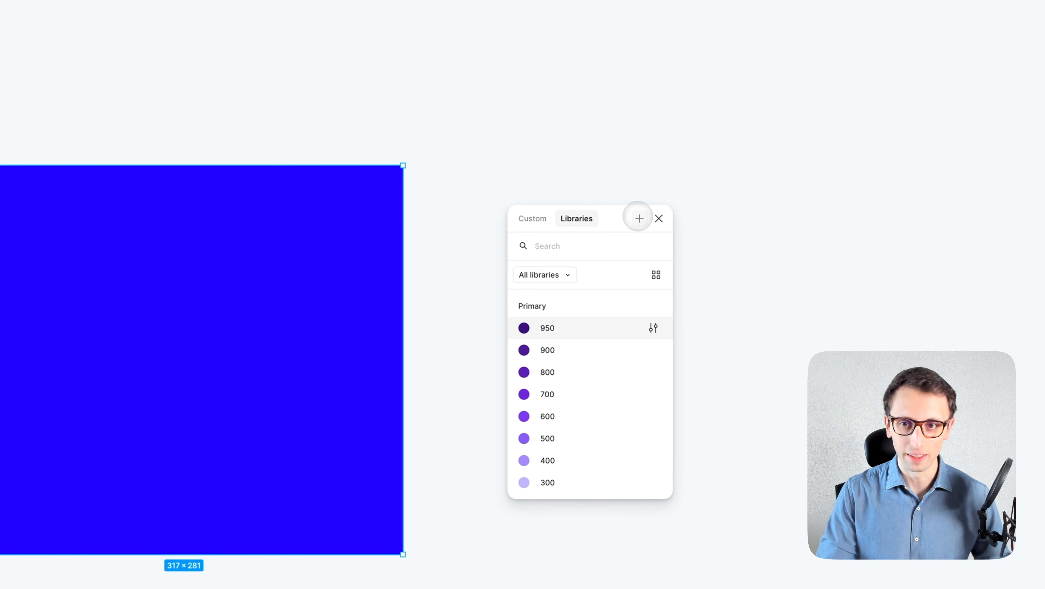
- Start a new colour variable in Collection 1 from the rectangle's fill and name it Blue / 100
{"action": "left_click", "coordinate": [639, 218]}
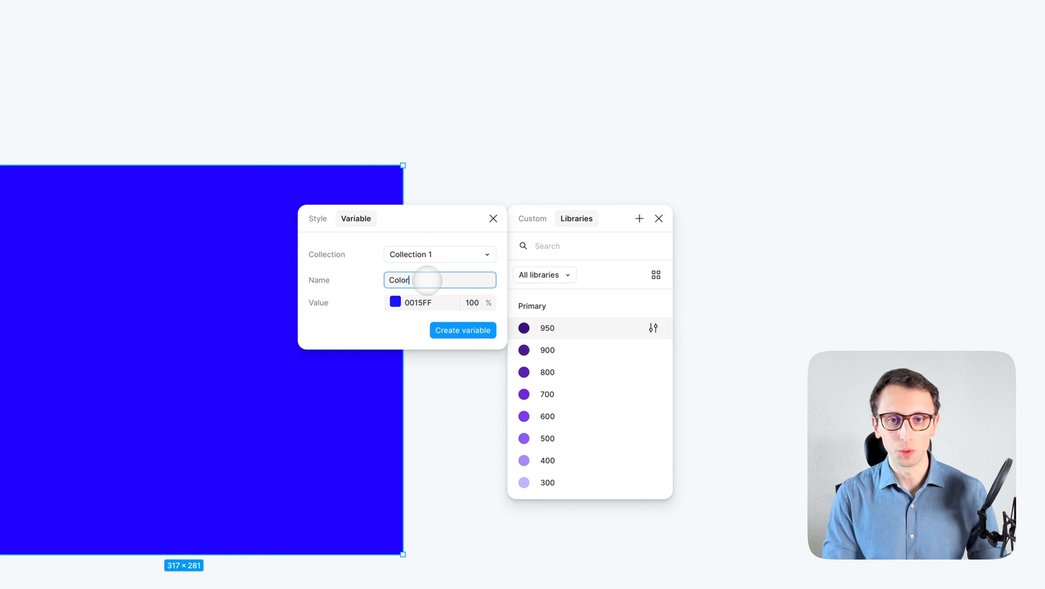
{"action": "left_click", "coordinate": [417, 254]}
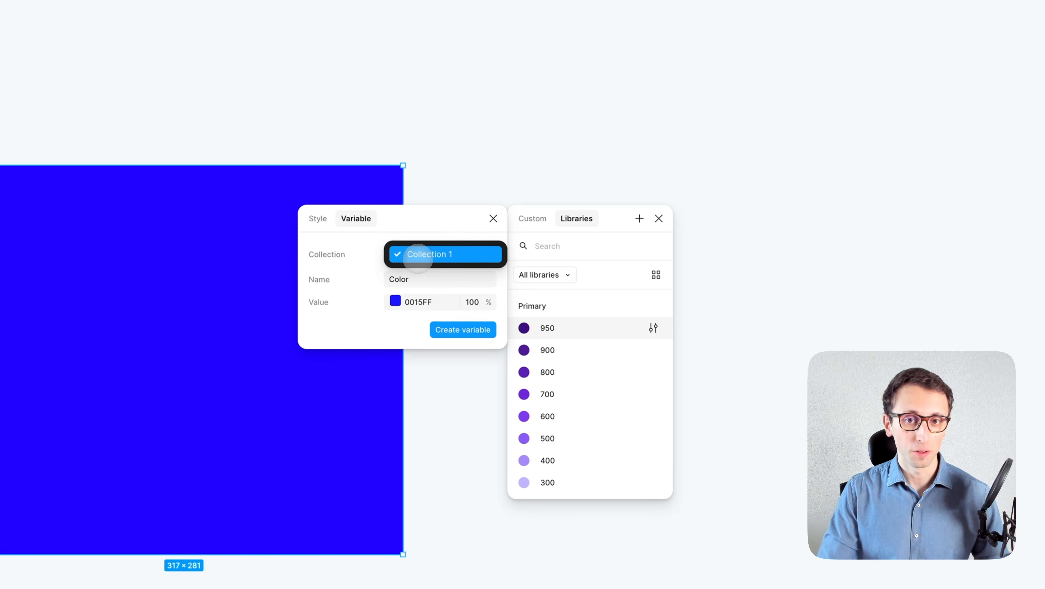
{"action": "left_click", "coordinate": [410, 249]}
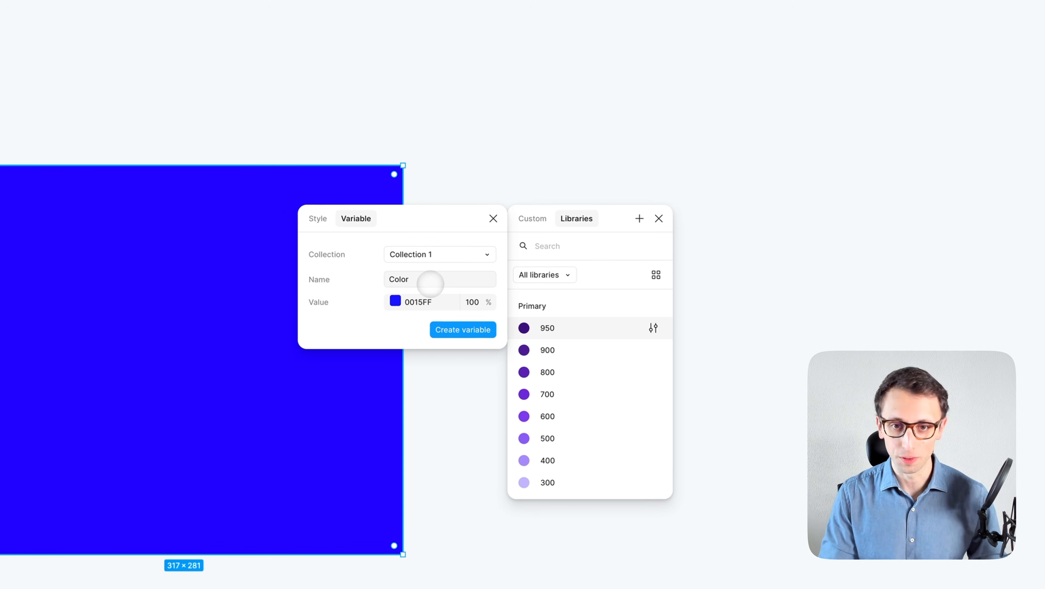
{"action": "left_click", "coordinate": [396, 277]}
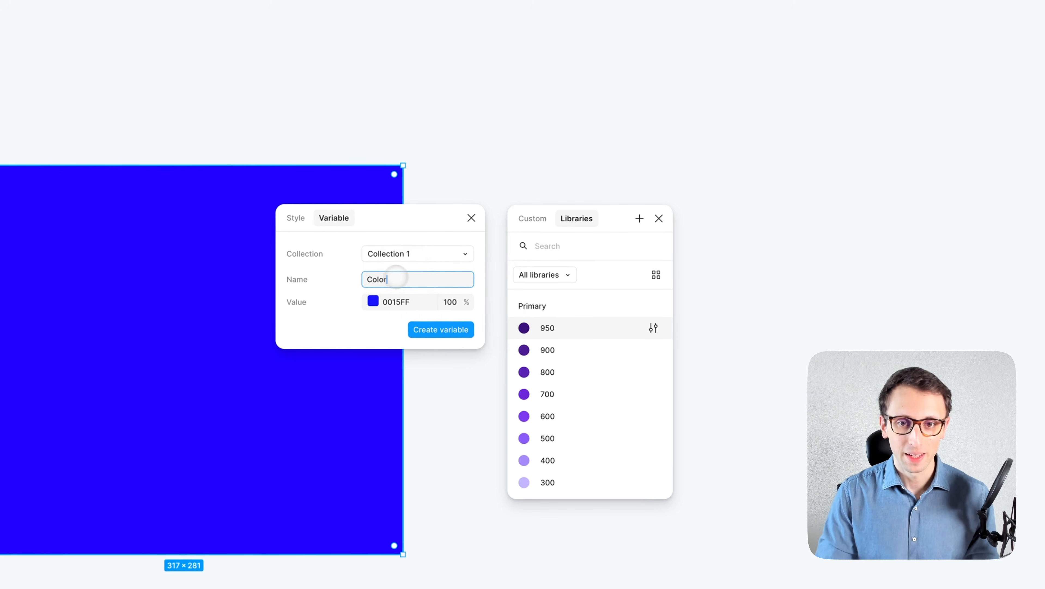
{"action": "left_click_drag", "start_coordinate": [397, 277], "coordinate": [439, 284]}
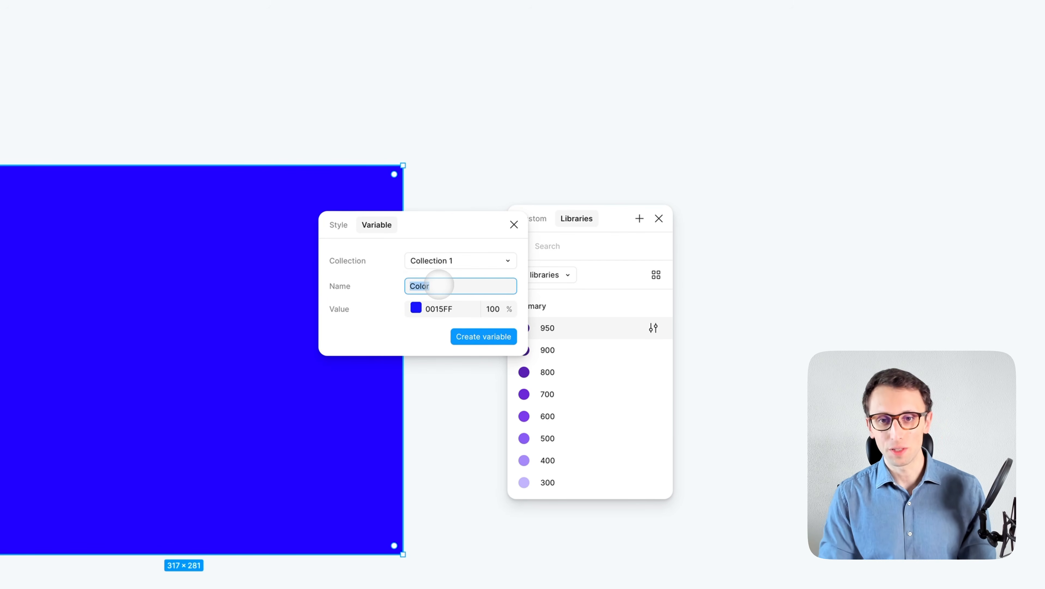
{"action": "type", "text": "Bl"}
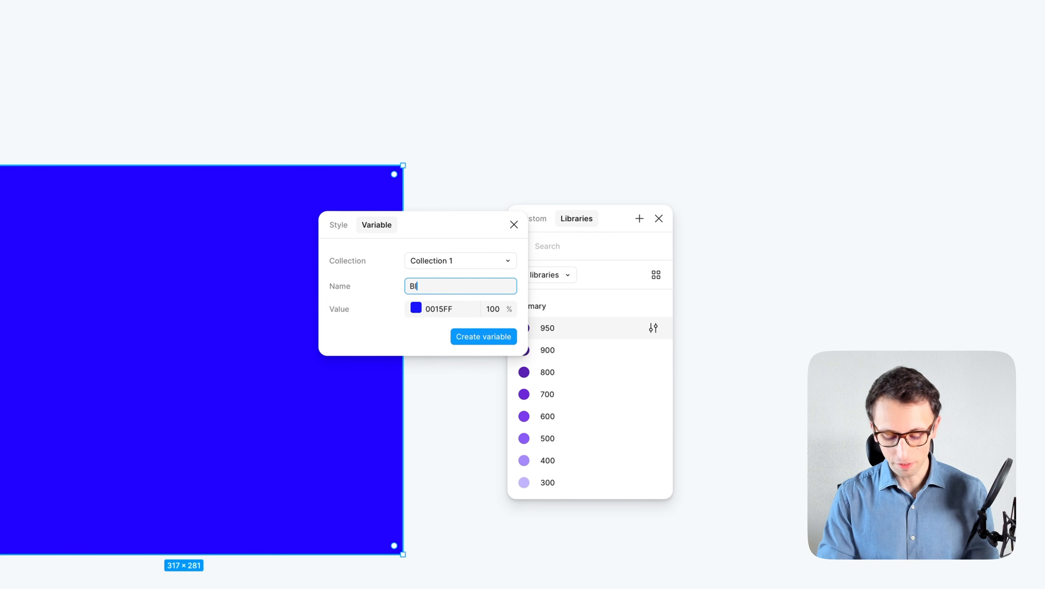
{"action": "type", "text": "ue "}
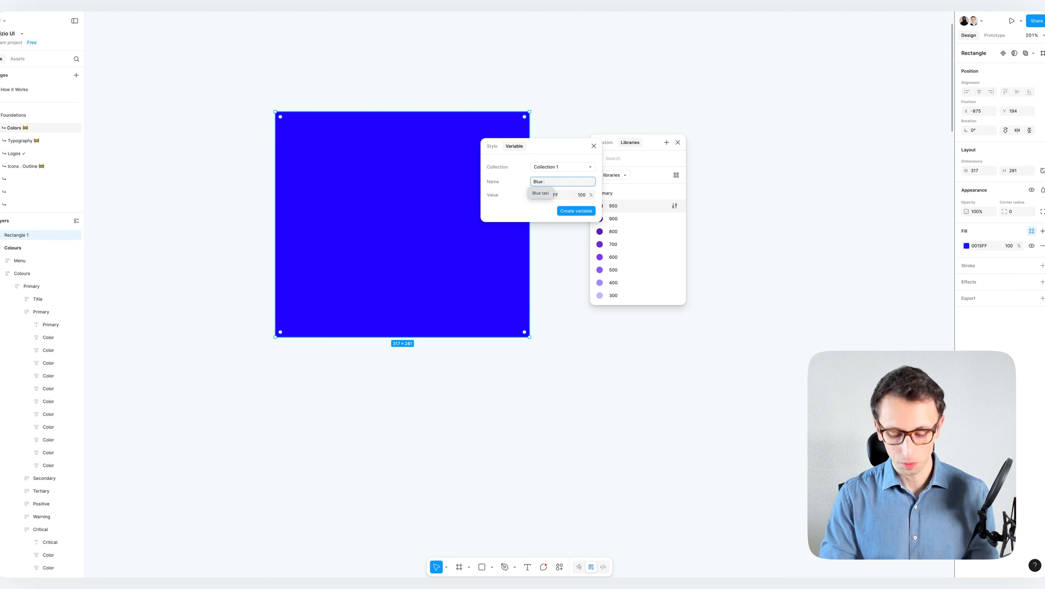
{"action": "type", "text": "/ 100"}
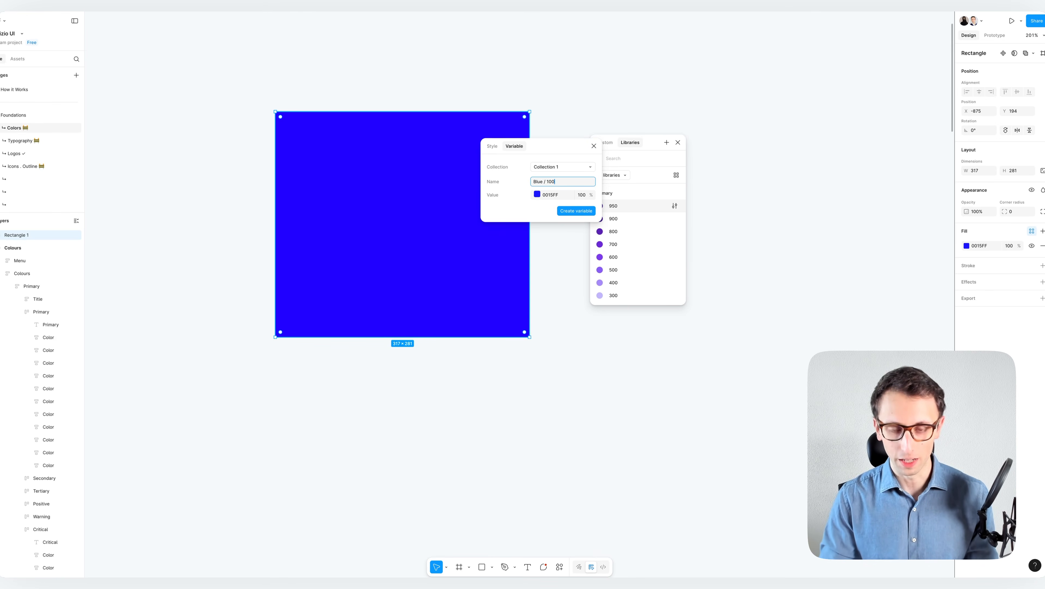
- Change the variable's name to Blue X / 100, create the variable, and undo its creation
{"action": "key", "text": "alt+Left"}
{"action": "key", "text": "alt+Right"}
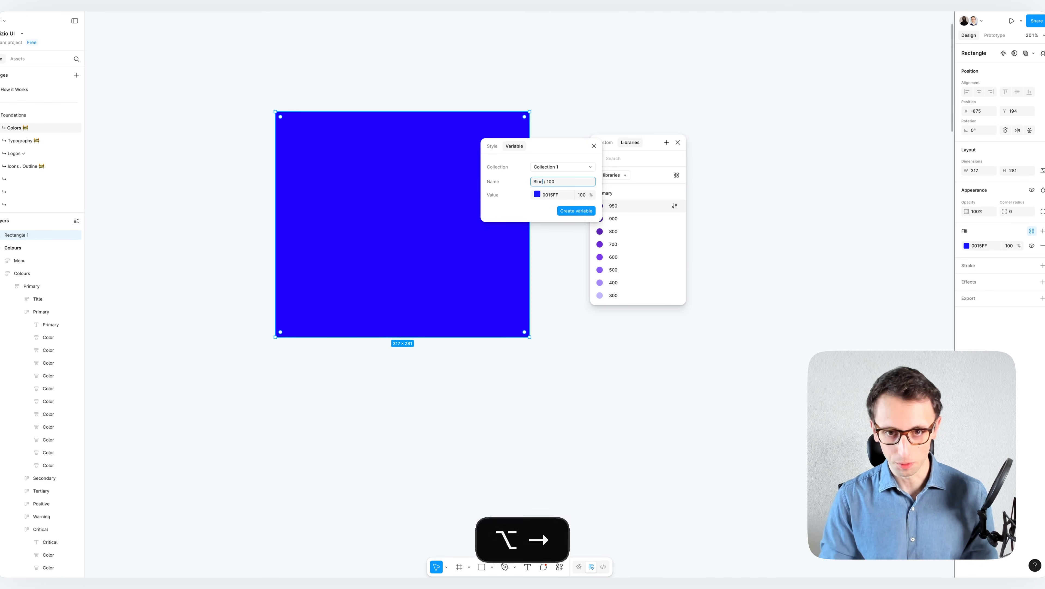
{"action": "type", "text": "X"}
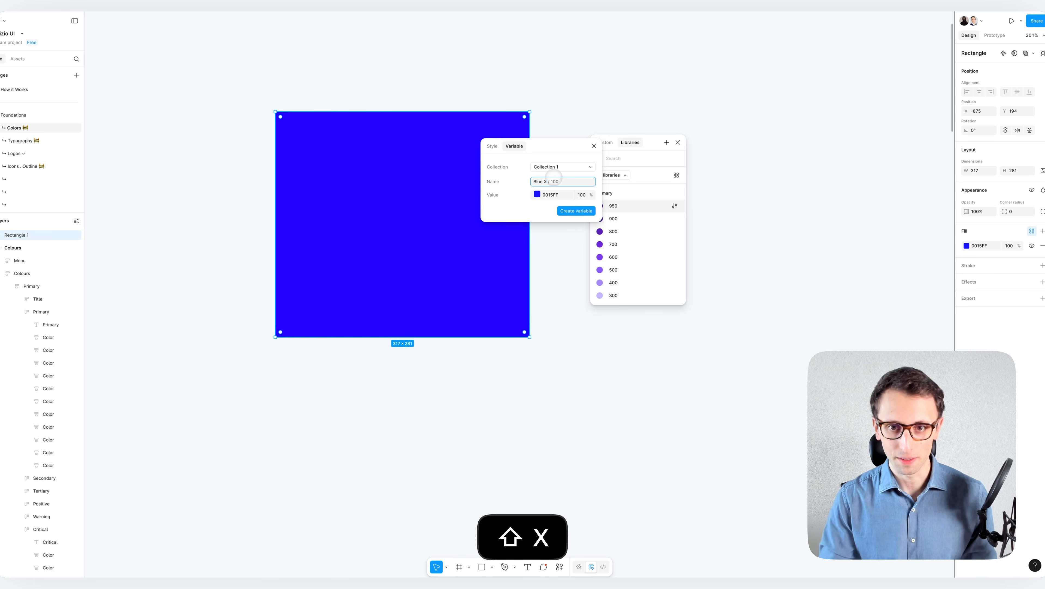
{"action": "left_click", "coordinate": [577, 210]}
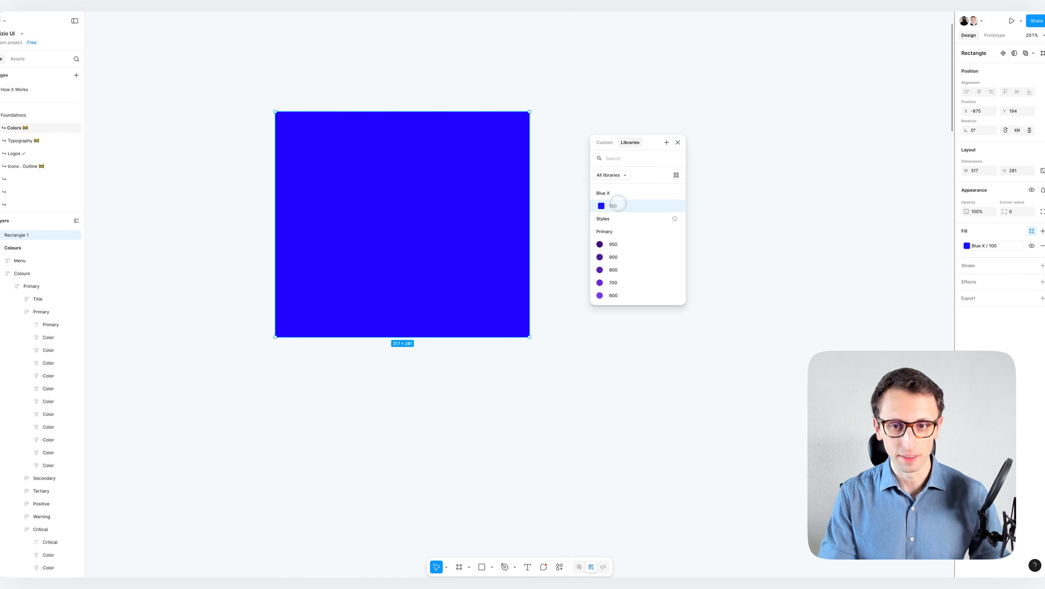
{"action": "key", "text": "super+z"}
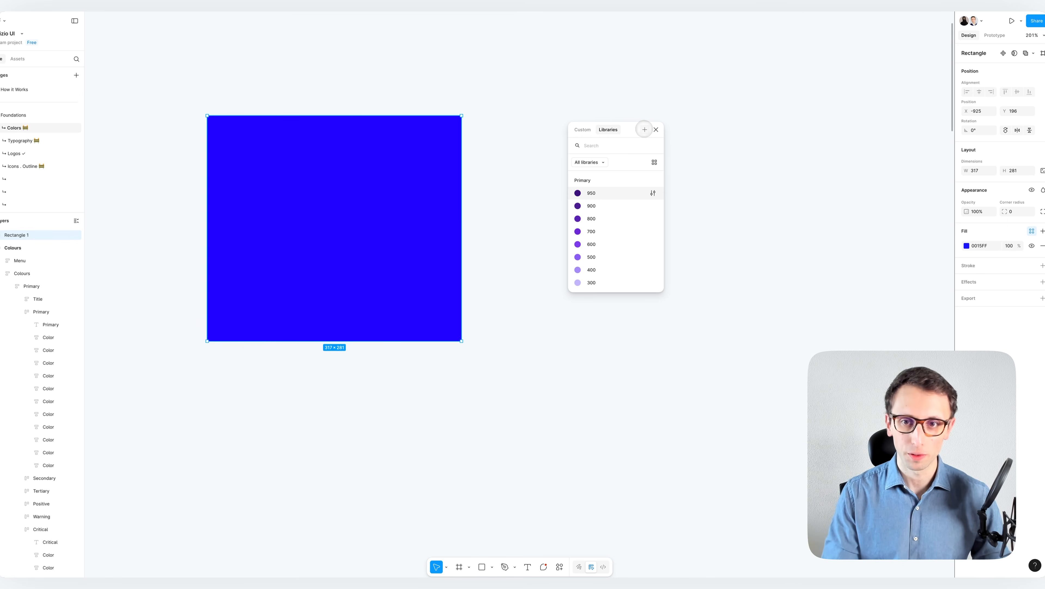
- Create a colour style named Blue X / 100 from the rectangle's fill and locate it in the library list
{"action": "left_click", "coordinate": [645, 129]}
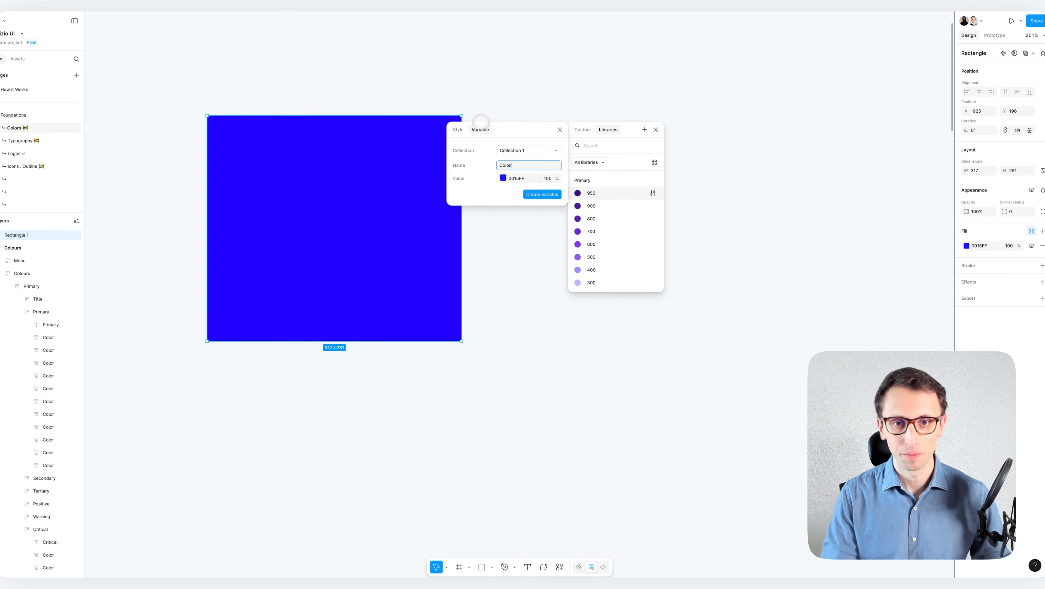
{"action": "left_click", "coordinate": [459, 129]}
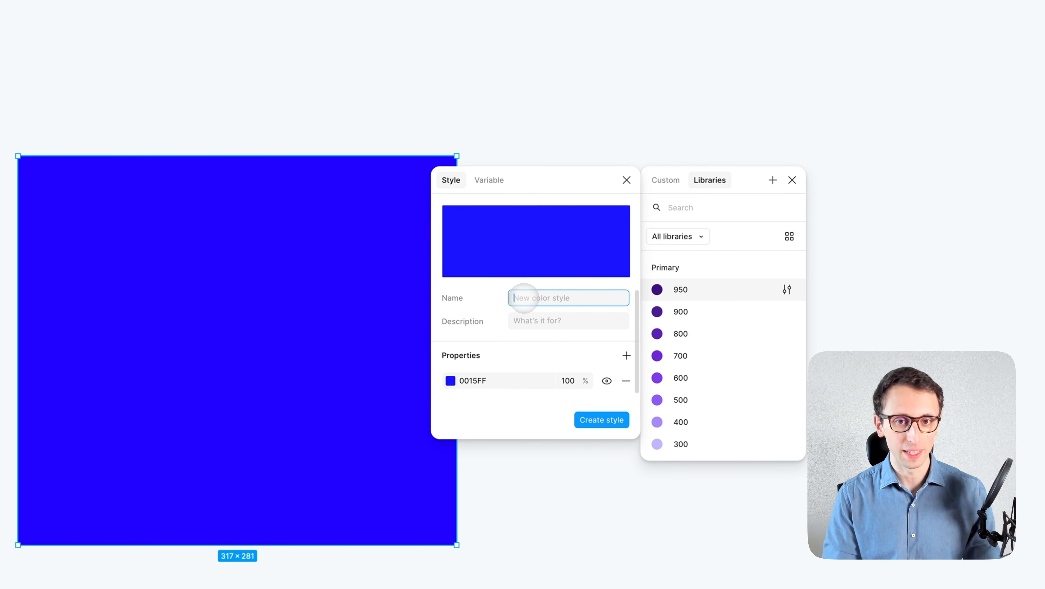
{"action": "type", "text": "Blue "}
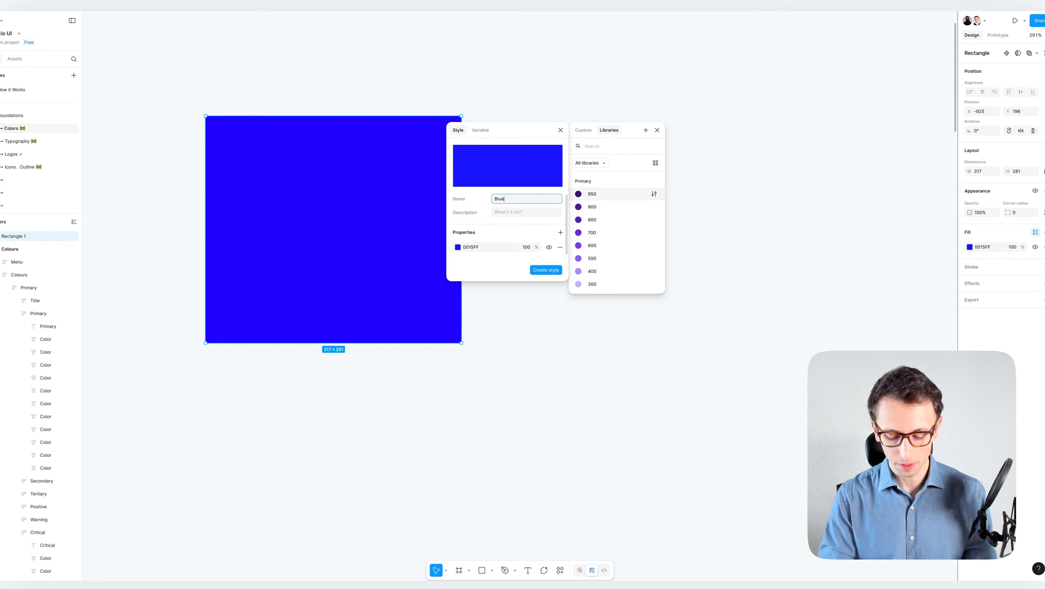
{"action": "type", "text": "X"}
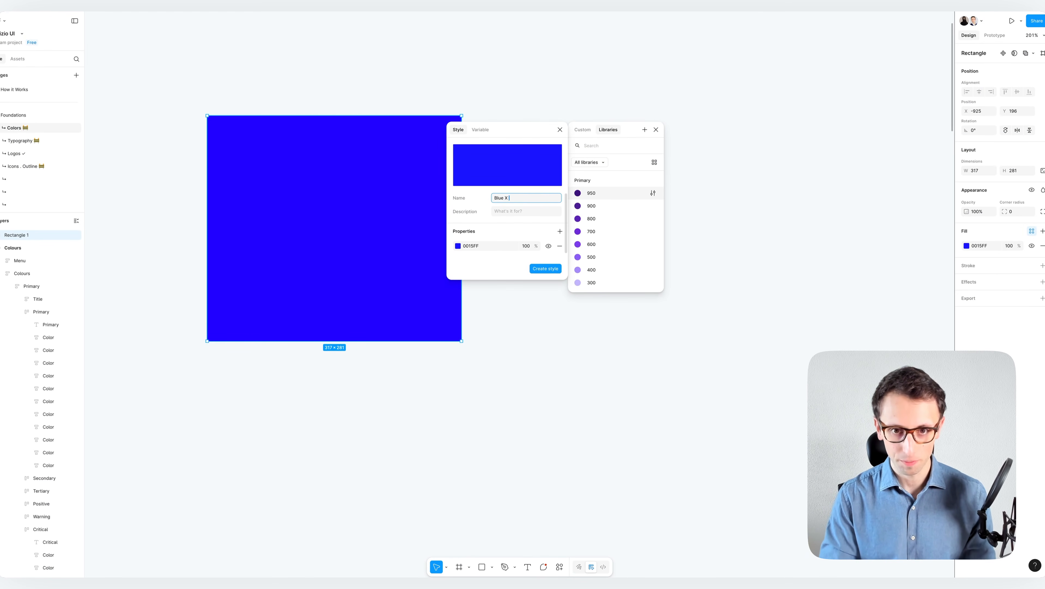
{"action": "type", "text": " / "}
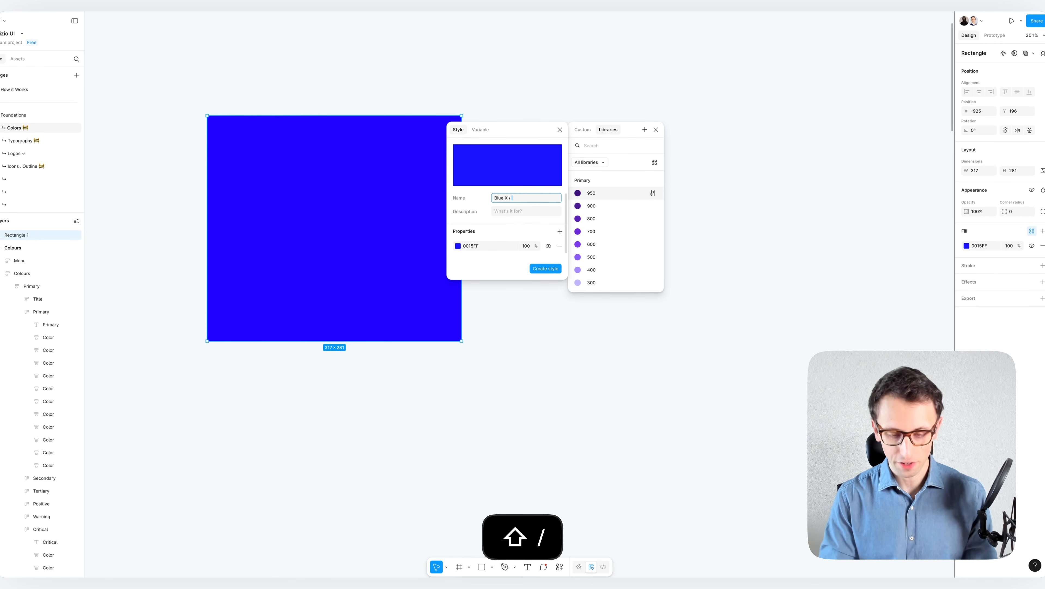
{"action": "type", "text": "100"}
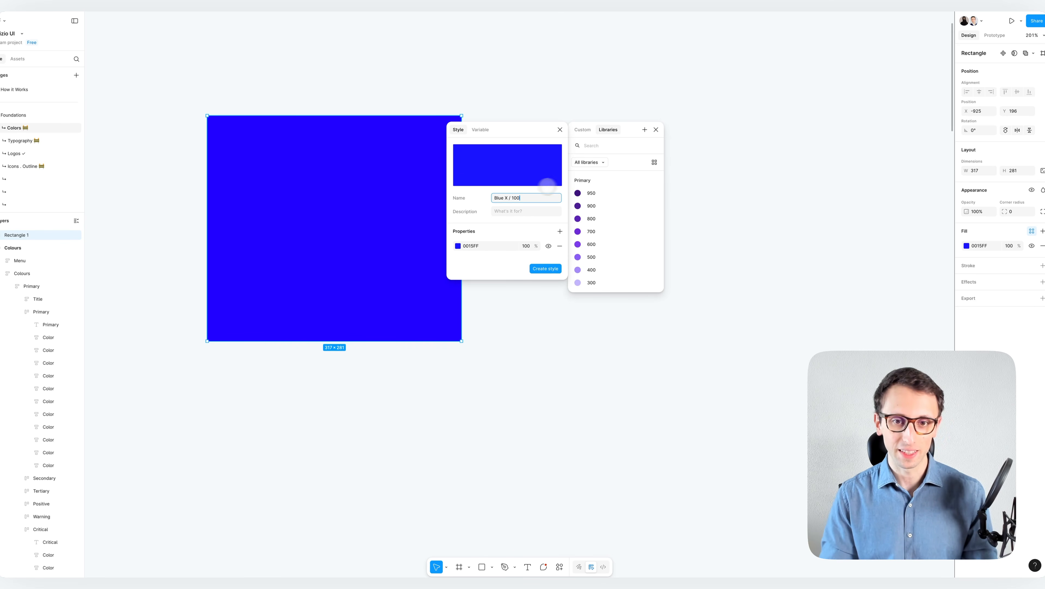
{"action": "left_click_drag", "start_coordinate": [509, 197], "coordinate": [491, 196]}
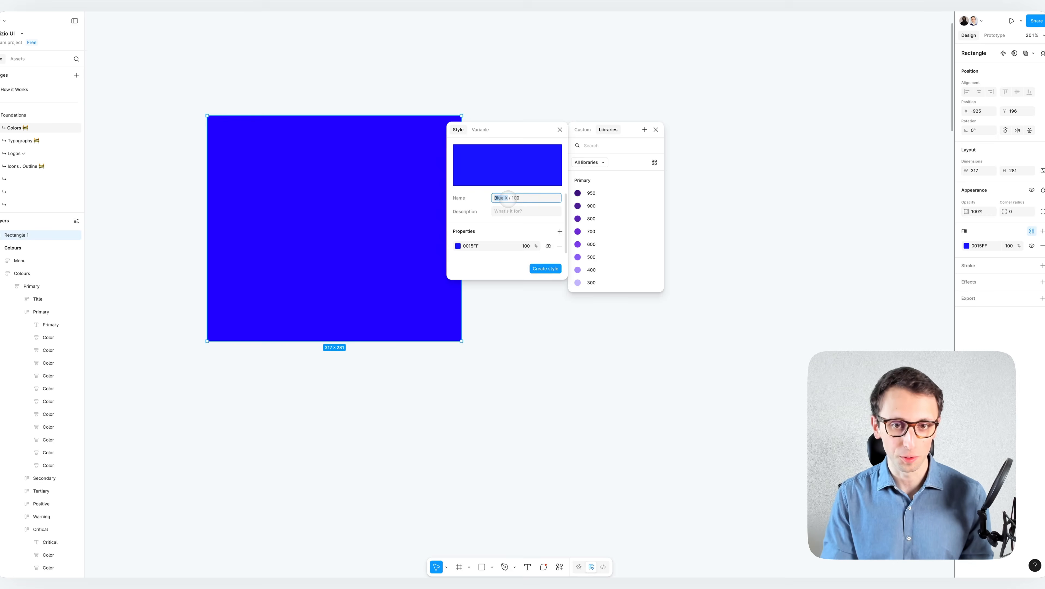
{"action": "left_click_drag", "start_coordinate": [508, 199], "coordinate": [511, 198]}
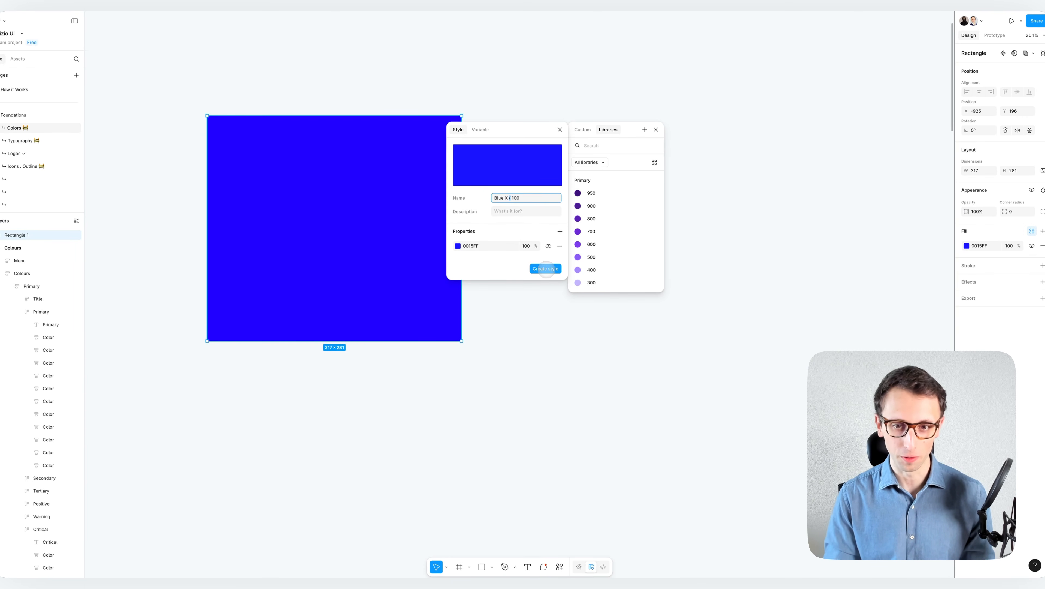
{"action": "left_click", "coordinate": [545, 269]}
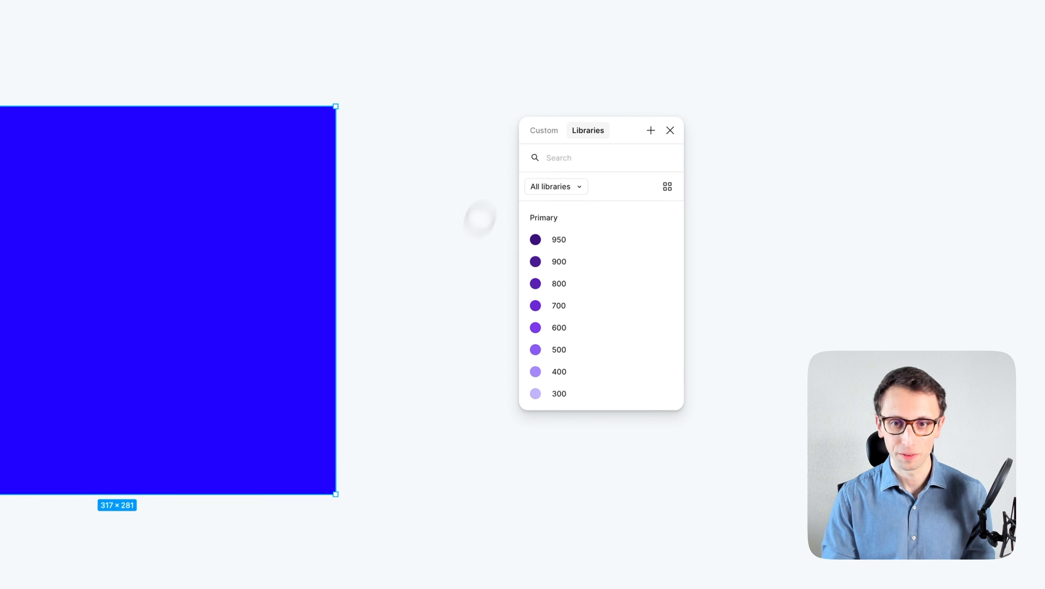
{"action": "scroll", "coordinate": [604, 245], "scroll_direction": "down", "scroll_amount": 10}
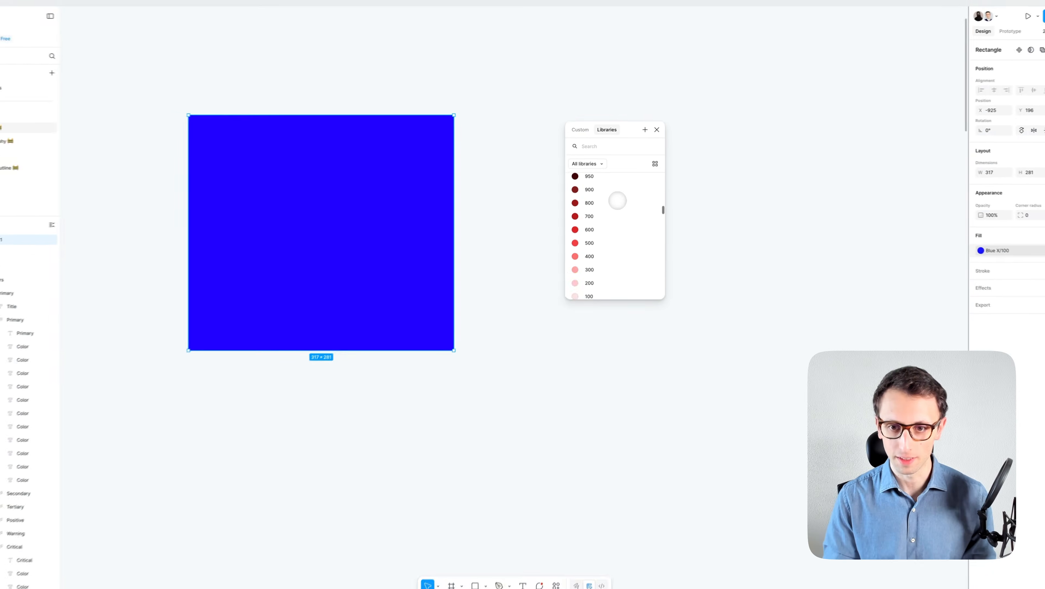
{"action": "scroll", "coordinate": [617, 201], "scroll_direction": "down", "scroll_amount": 10}
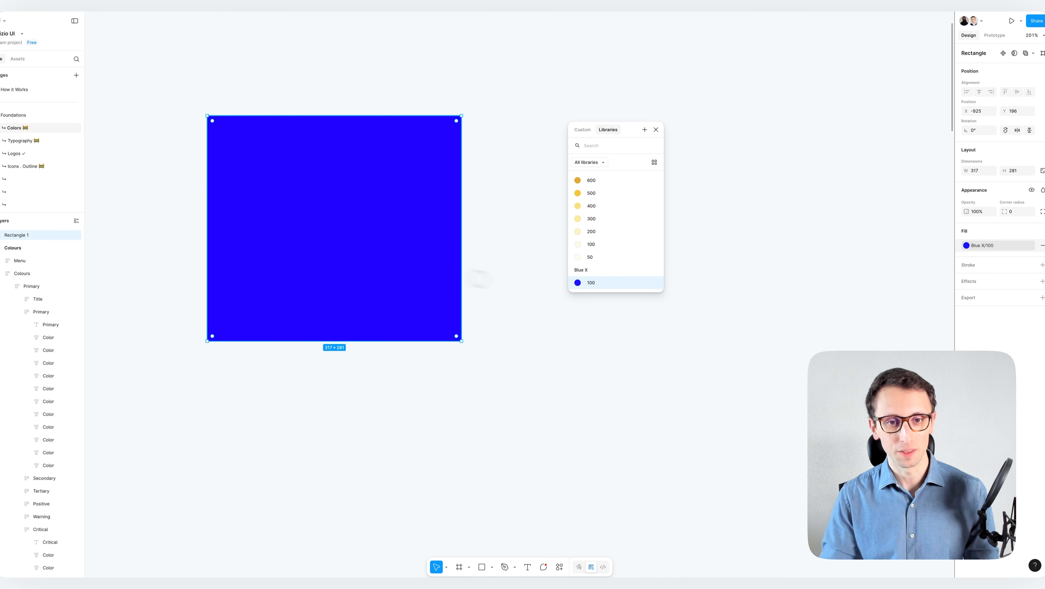
- Duplicate the blue rectangle directly below the original and detach the Blue X/100 style from the copy's fill
{"action": "left_click_drag", "start_coordinate": [377, 184], "coordinate": [377, 456]}
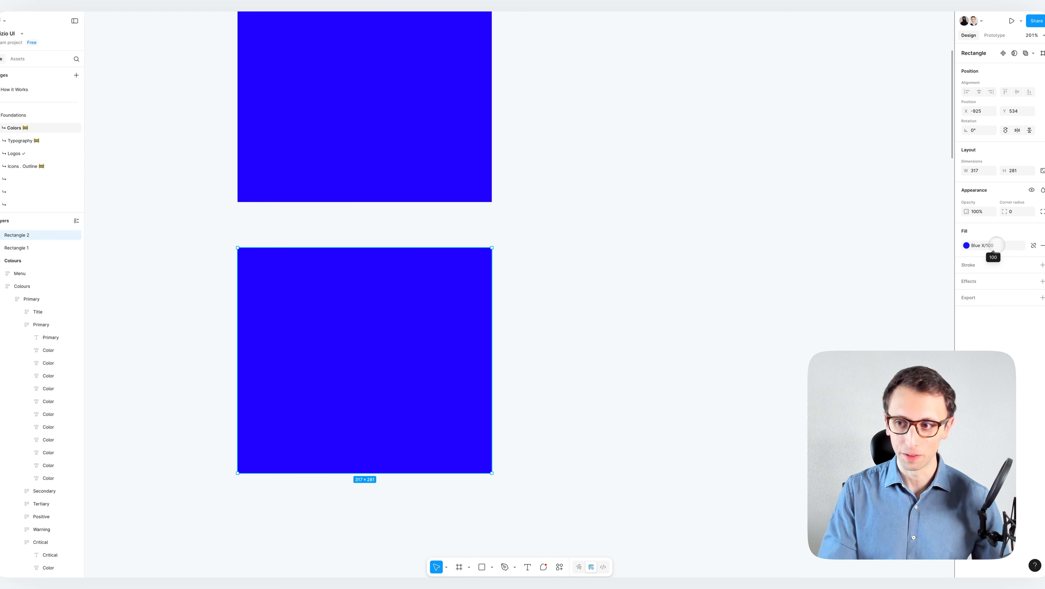
{"action": "left_click", "coordinate": [1033, 245]}
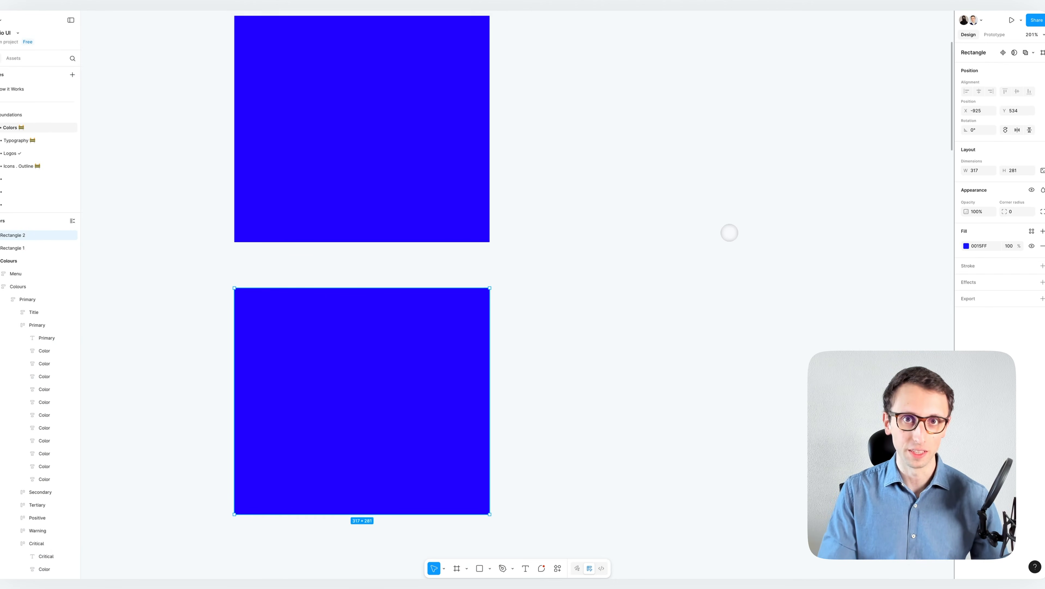
{"action": "scroll", "coordinate": [731, 233], "scroll_direction": "down", "scroll_amount": 2}
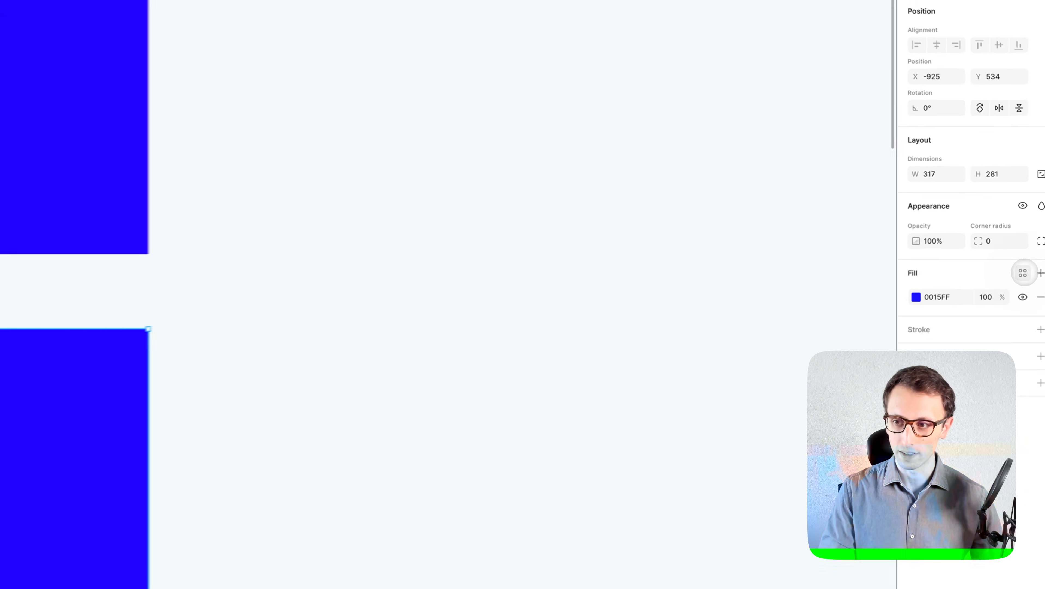
- Start a new colour style from the lower rectangle's fill and name it Blue X / 200
{"action": "left_click", "coordinate": [1032, 230]}
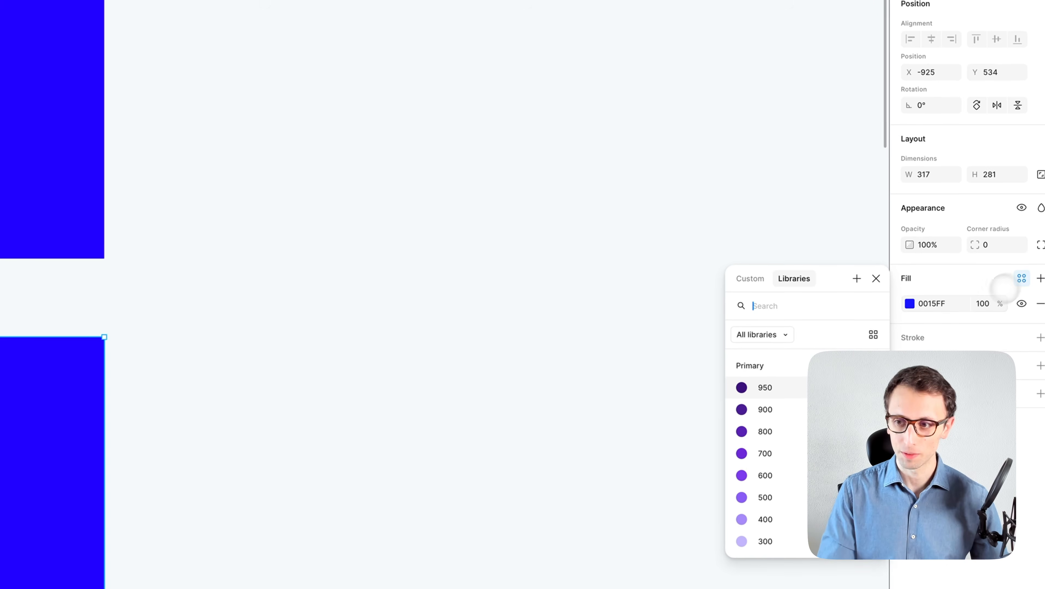
{"action": "left_click_drag", "start_coordinate": [832, 281], "coordinate": [439, 220]}
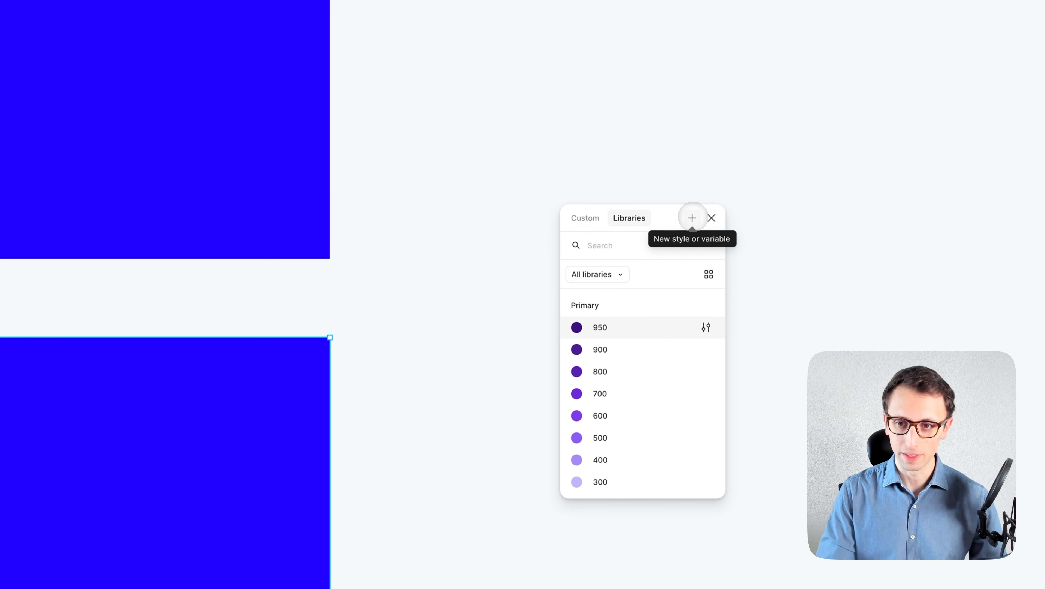
{"action": "left_click", "coordinate": [692, 218]}
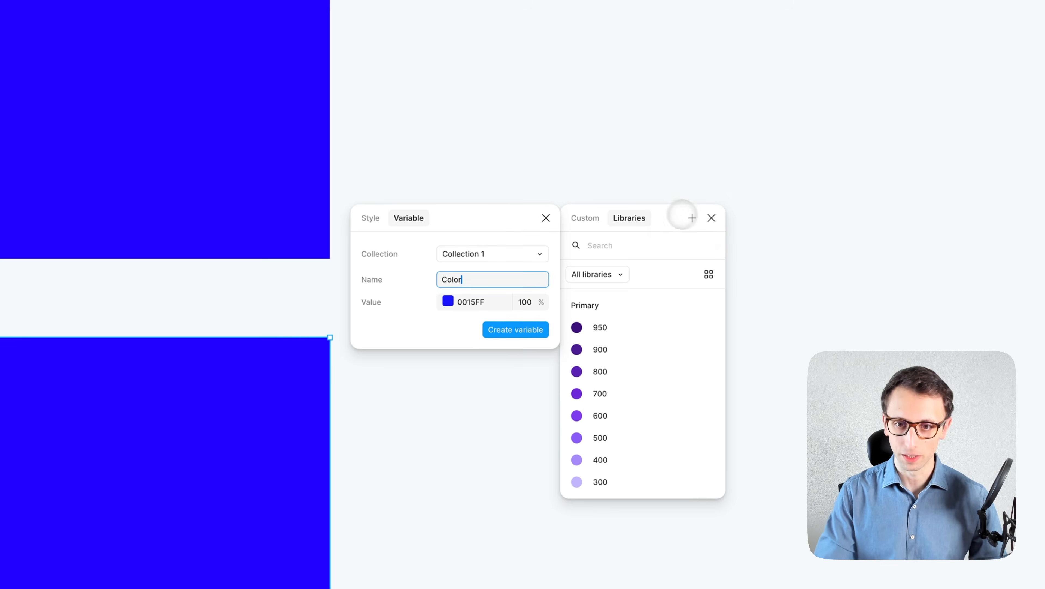
{"action": "left_click", "coordinate": [371, 217]}
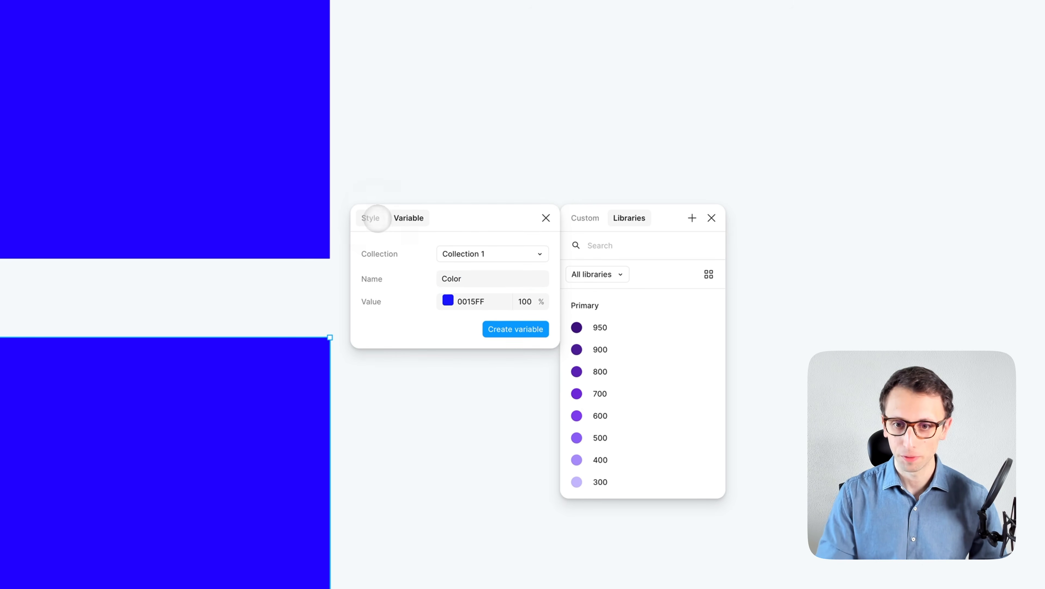
{"action": "left_click", "coordinate": [454, 336]}
{"action": "type", "text": "Bl"}
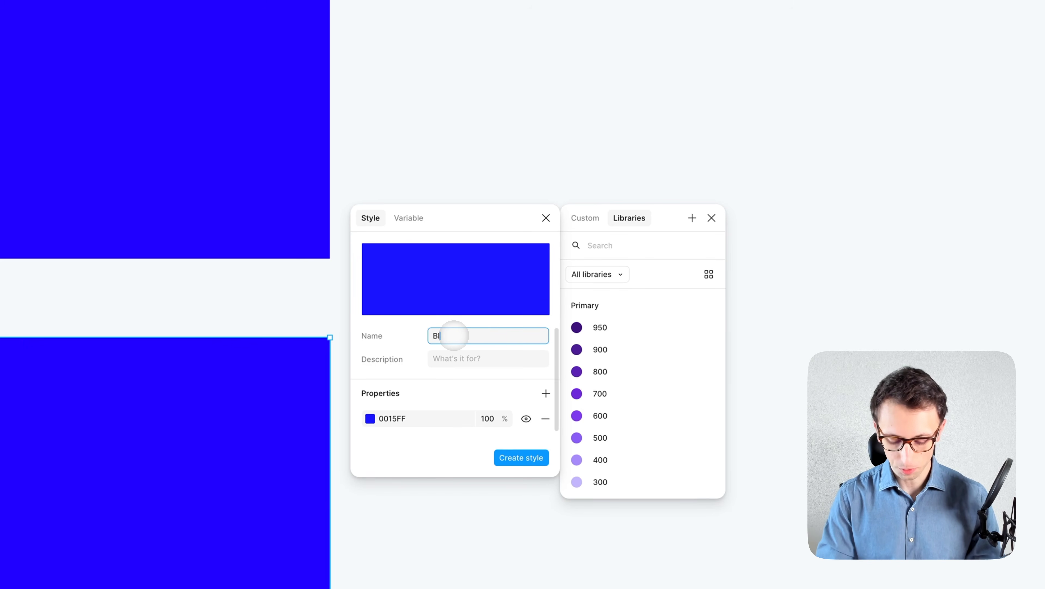
{"action": "type", "text": "ue X / "}
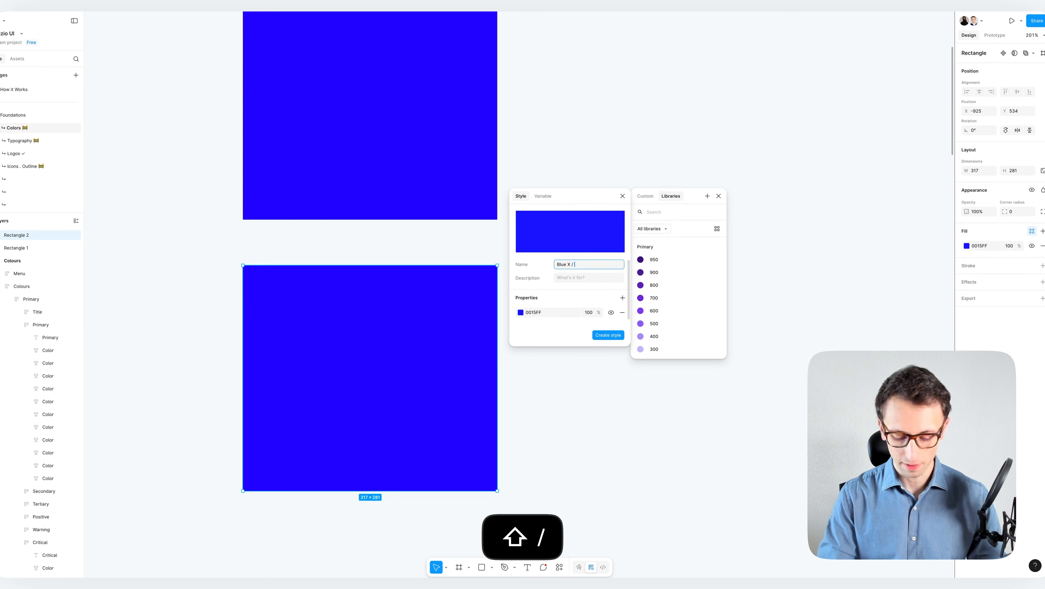
{"action": "type", "text": "200"}
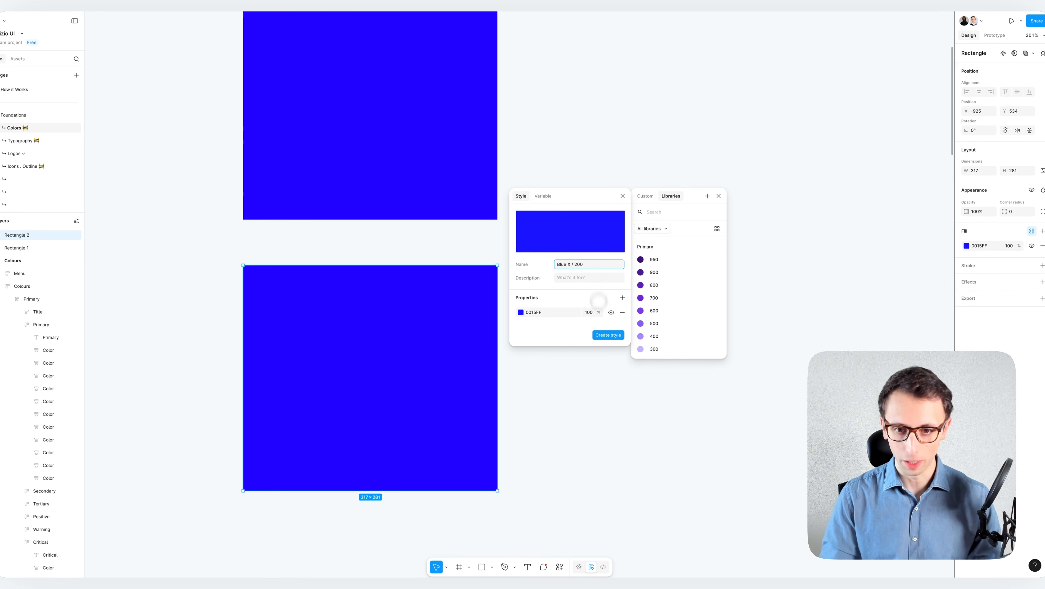
- Darken the new style's colour to 0010BB and create the style
{"action": "left_click", "coordinate": [521, 312]}
{"action": "left_click_drag", "start_coordinate": [502, 344], "coordinate": [467, 364]}
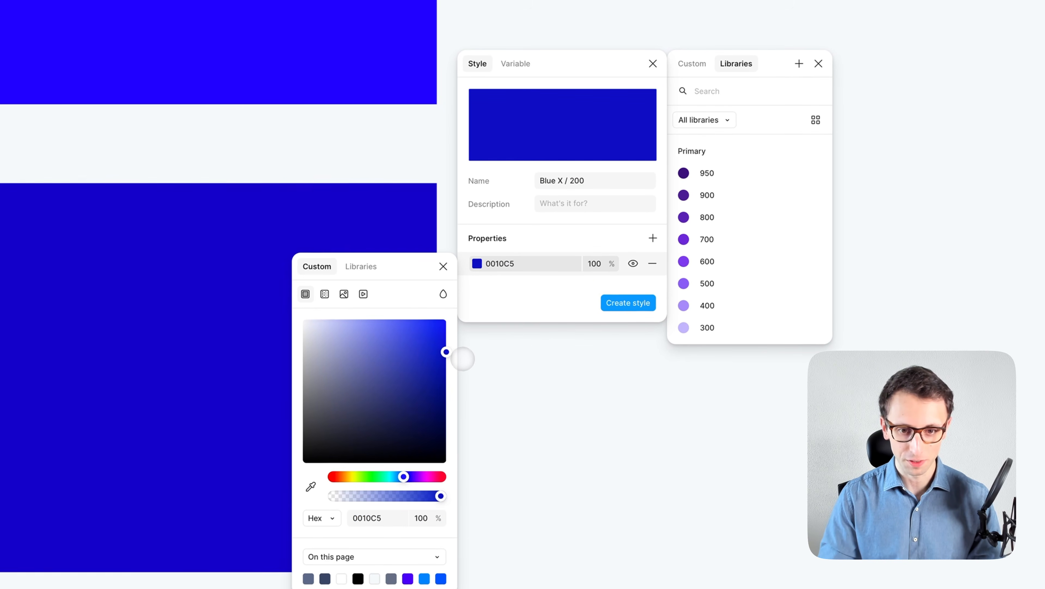
{"action": "left_click", "coordinate": [538, 296]}
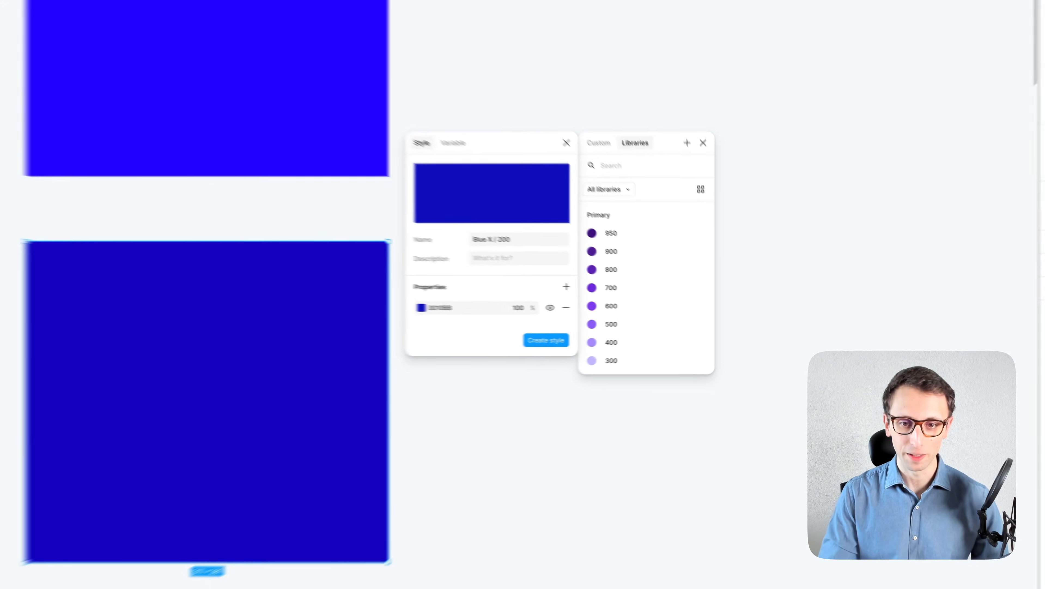
{"action": "left_click", "coordinate": [609, 334]}
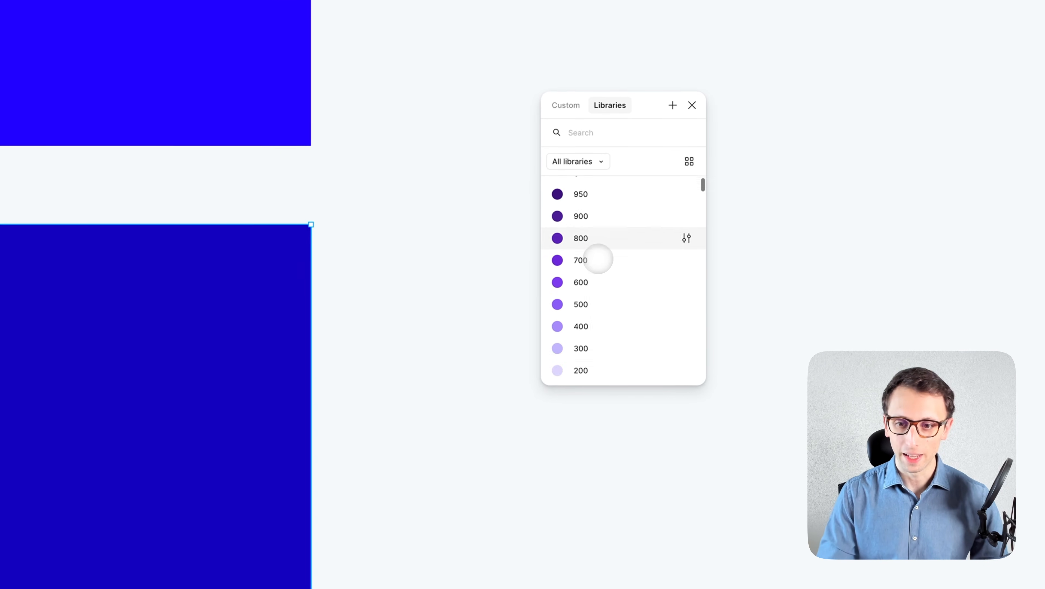
- Edit the 200 style in the Blue X group, darkening its colour to 00096E
{"action": "scroll", "coordinate": [666, 283], "scroll_direction": "down", "scroll_amount": 2}
{"action": "scroll", "coordinate": [601, 257], "scroll_direction": "down", "scroll_amount": 8}
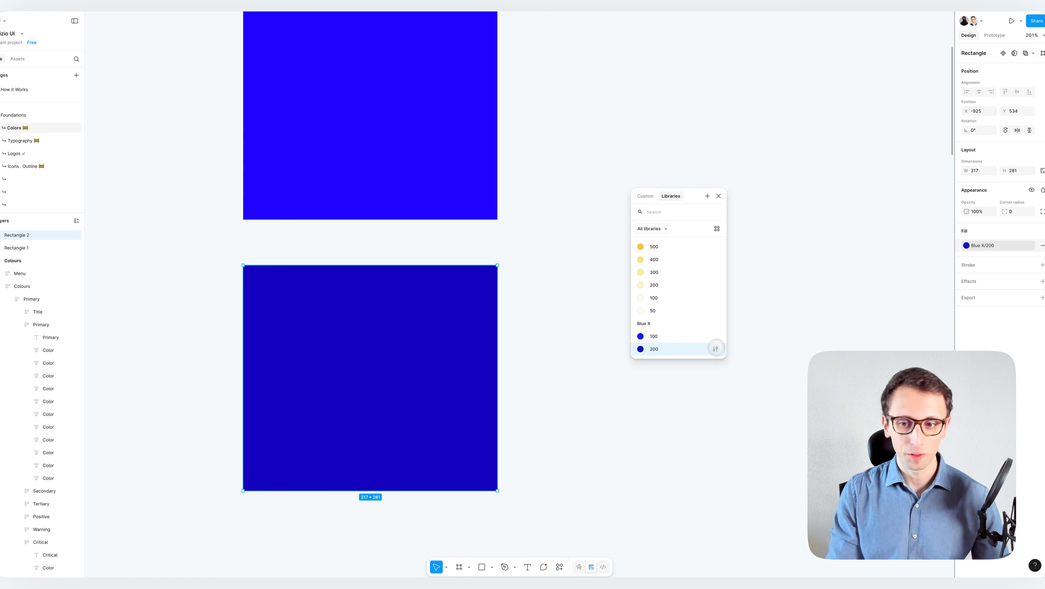
{"action": "left_click", "coordinate": [715, 348]}
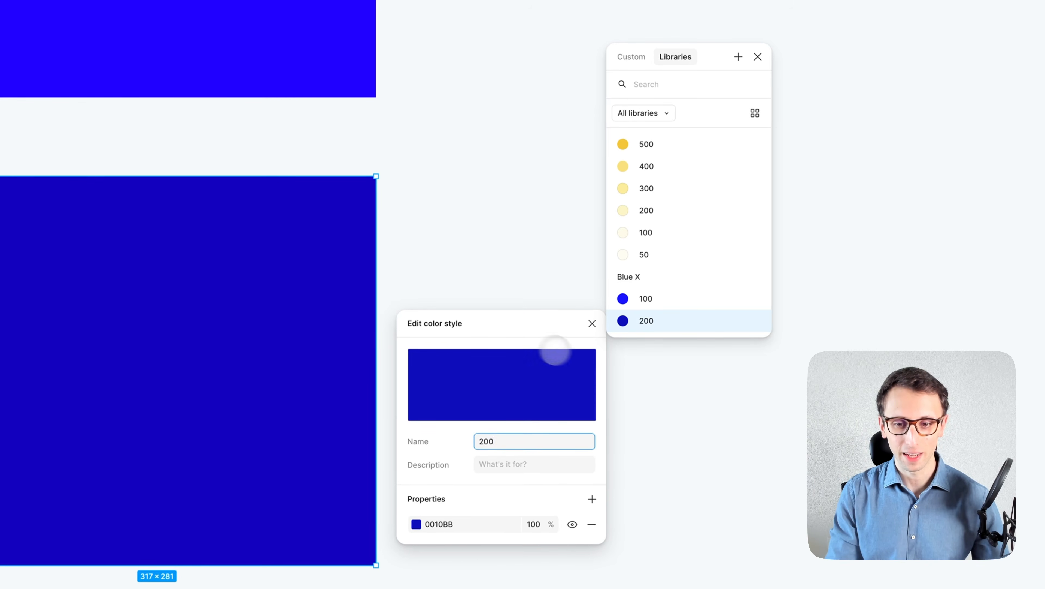
{"action": "left_click_drag", "start_coordinate": [519, 323], "coordinate": [497, 134]}
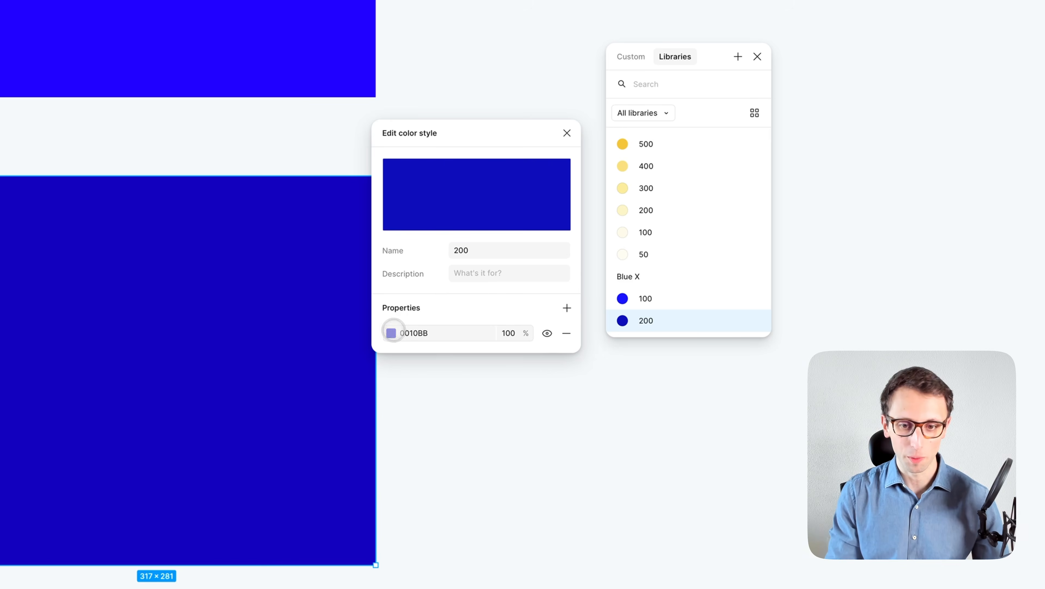
{"action": "left_click", "coordinate": [390, 333]}
{"action": "left_click_drag", "start_coordinate": [352, 404], "coordinate": [369, 470]}
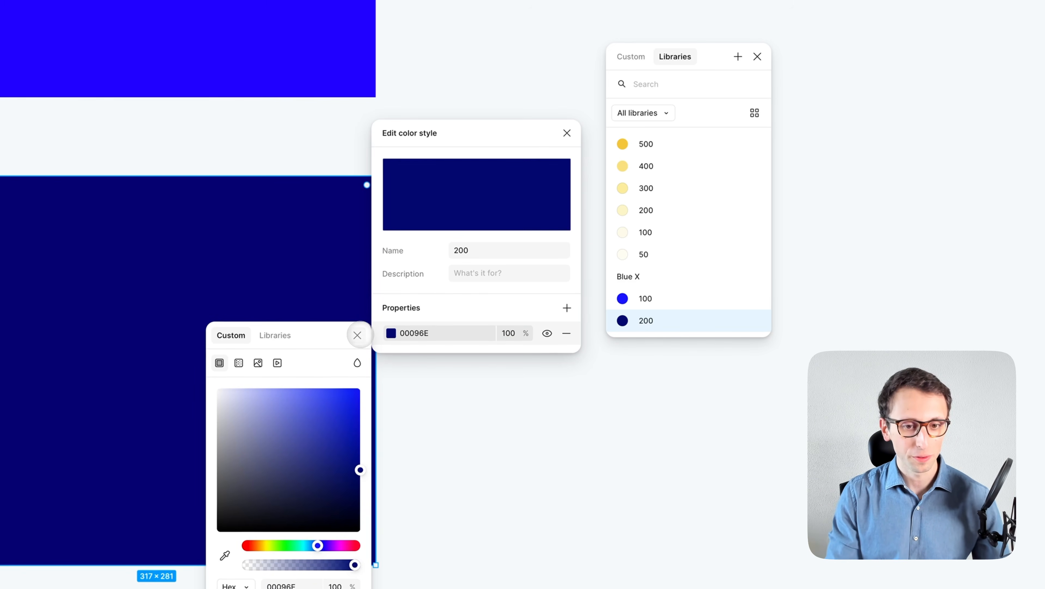
{"action": "left_click", "coordinate": [357, 334]}
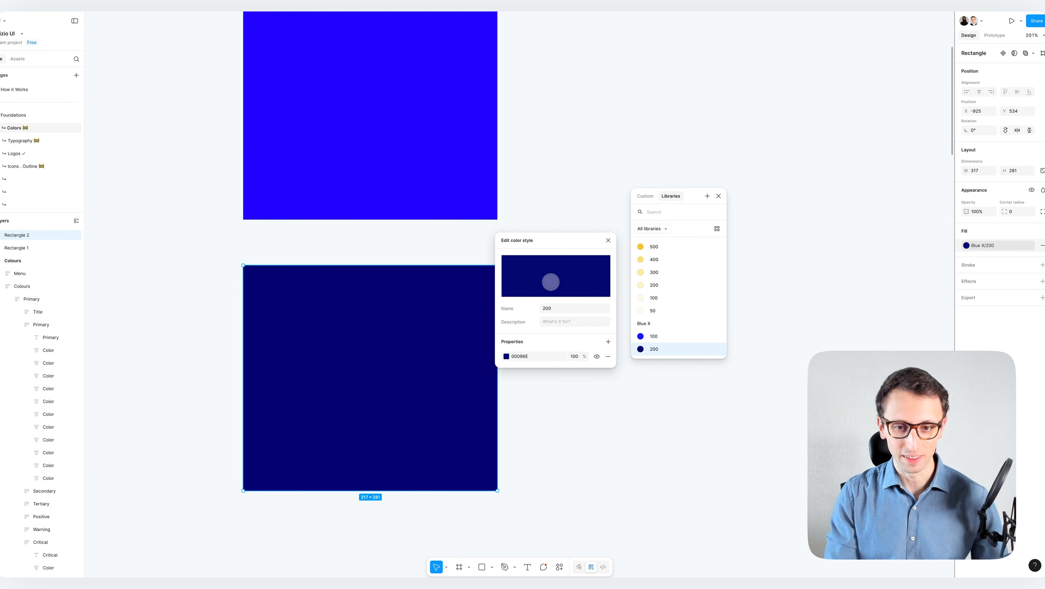
{"action": "left_click", "coordinate": [608, 240]}
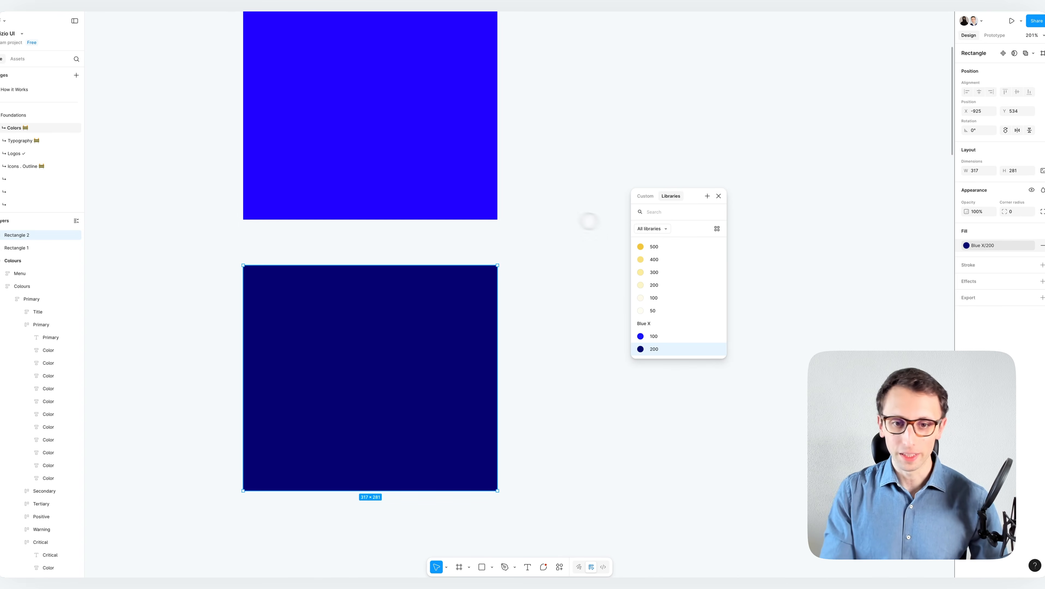
- Create a new colour variable in the file's local variables with the default name and value
{"action": "scroll", "coordinate": [554, 217], "scroll_direction": "down", "scroll_amount": 2}
{"action": "scroll", "coordinate": [554, 216], "scroll_direction": "up", "scroll_amount": 3}
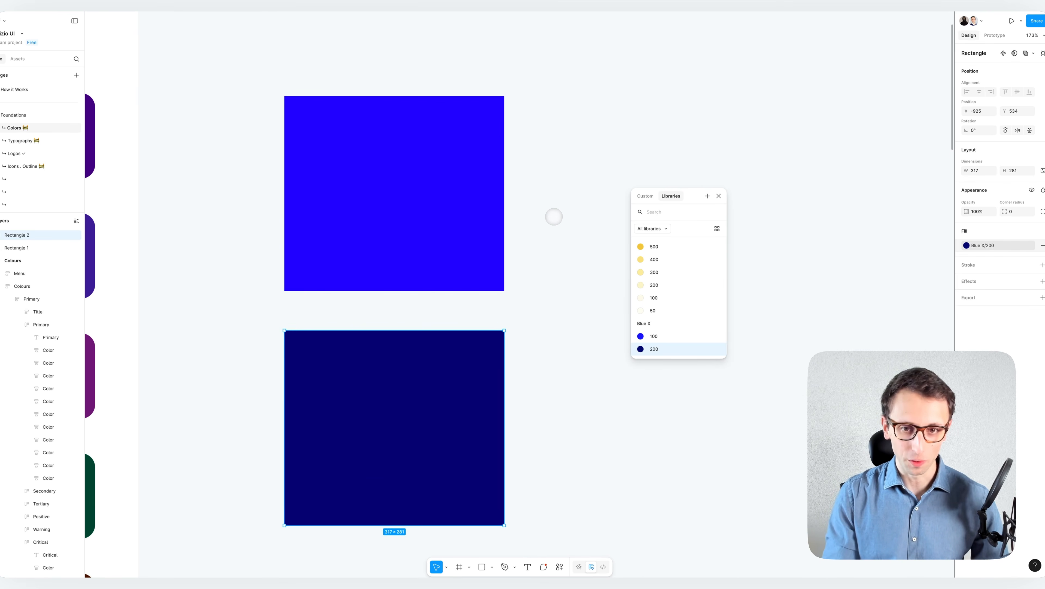
{"action": "scroll", "coordinate": [554, 217], "scroll_direction": "up", "scroll_amount": 2}
{"action": "left_click", "coordinate": [521, 302]}
{"action": "left_click", "coordinate": [367, 244]}
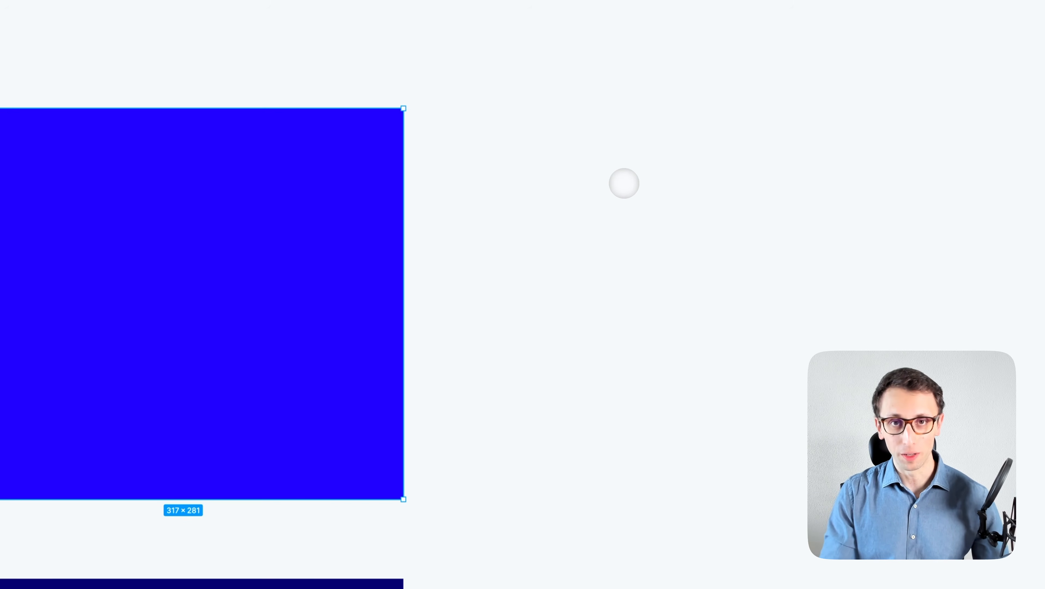
{"action": "left_click", "coordinate": [950, 112]}
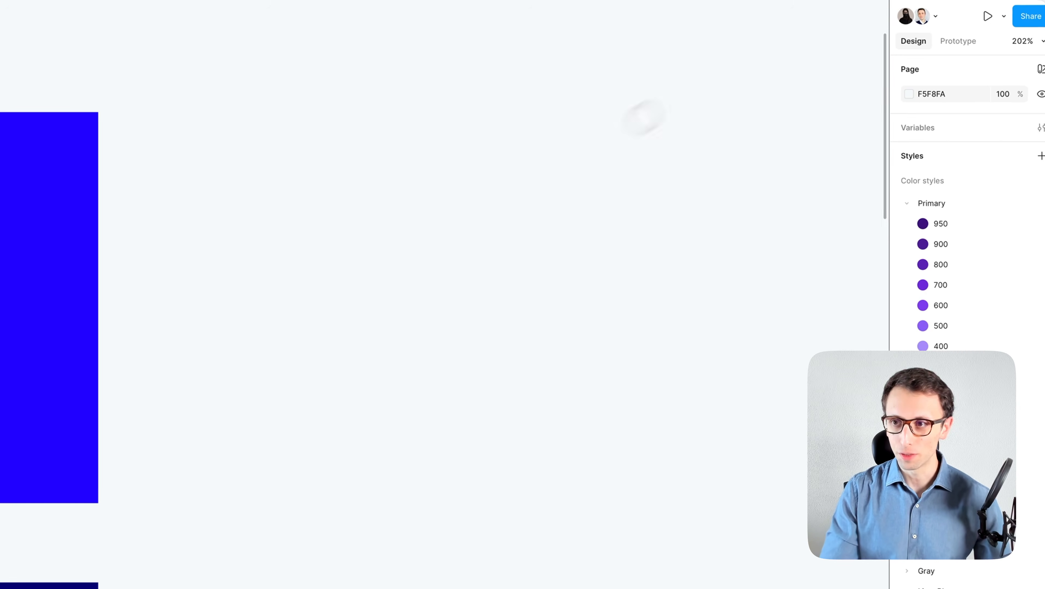
{"action": "left_click", "coordinate": [933, 126]}
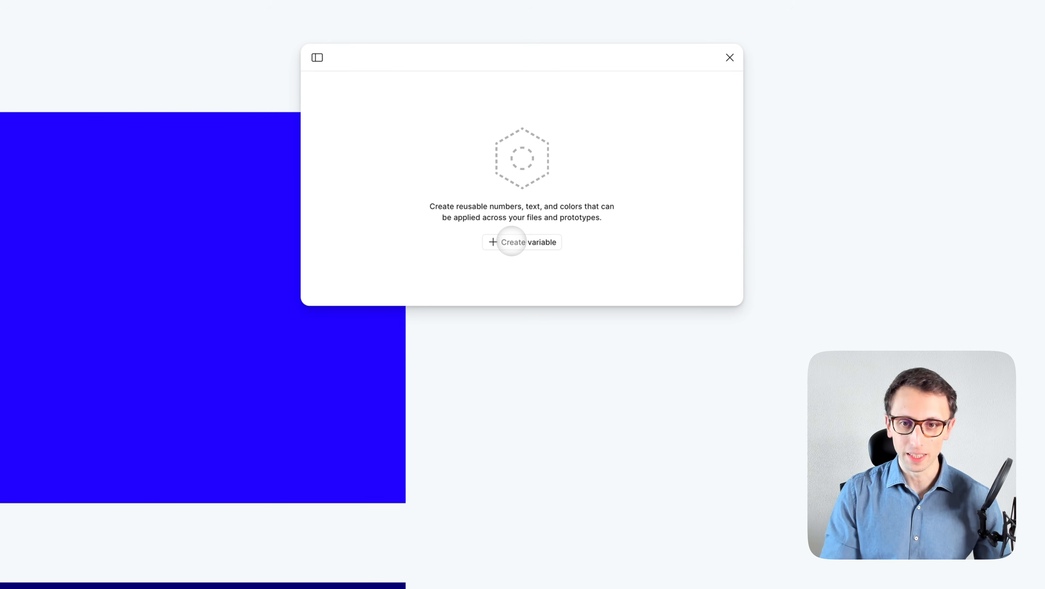
{"action": "left_click", "coordinate": [523, 241]}
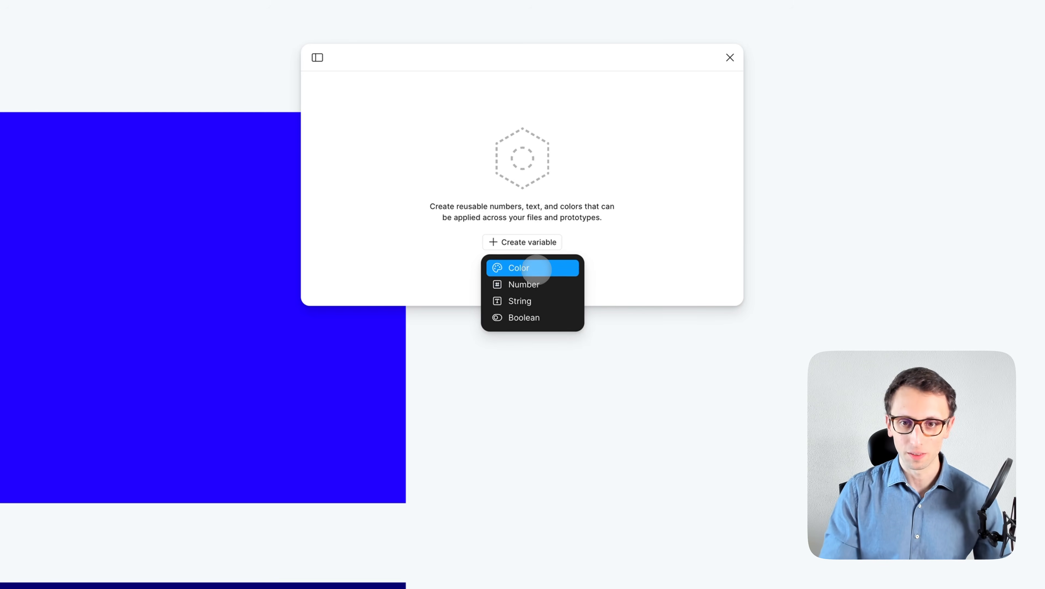
{"action": "left_click", "coordinate": [535, 268]}
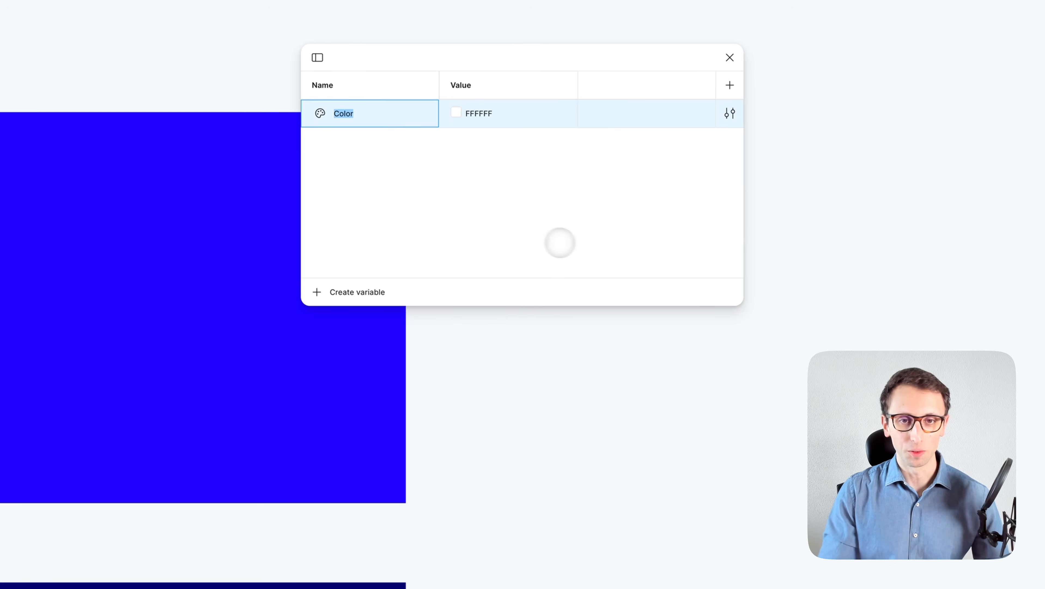
- Sample the upper rectangle's blue, 0015FF, as the colour variable's value, undo the change, and close the variables window
{"action": "left_click", "coordinate": [456, 112]}
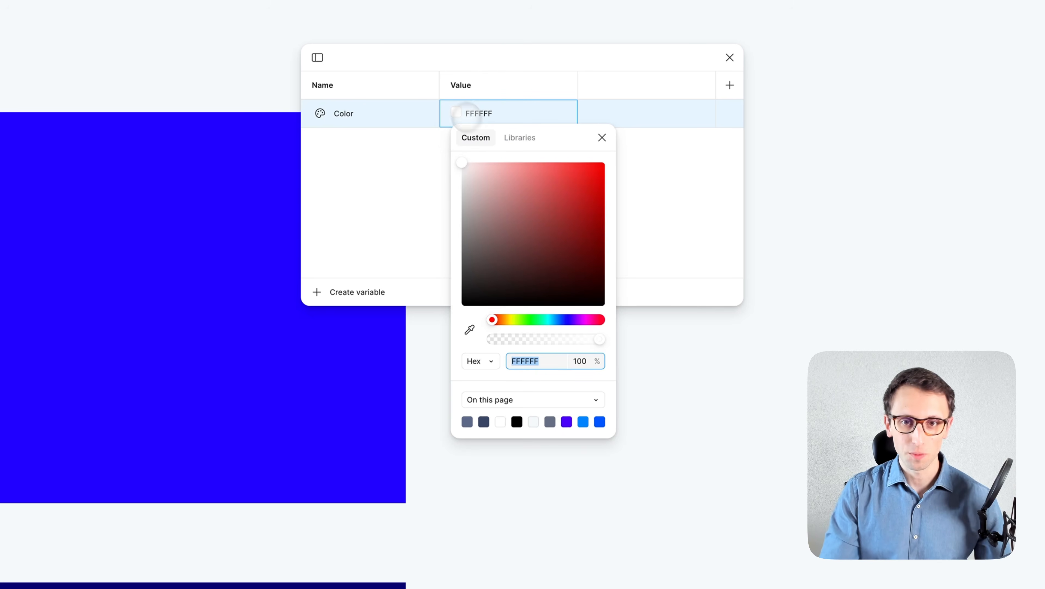
{"action": "left_click", "coordinate": [469, 329]}
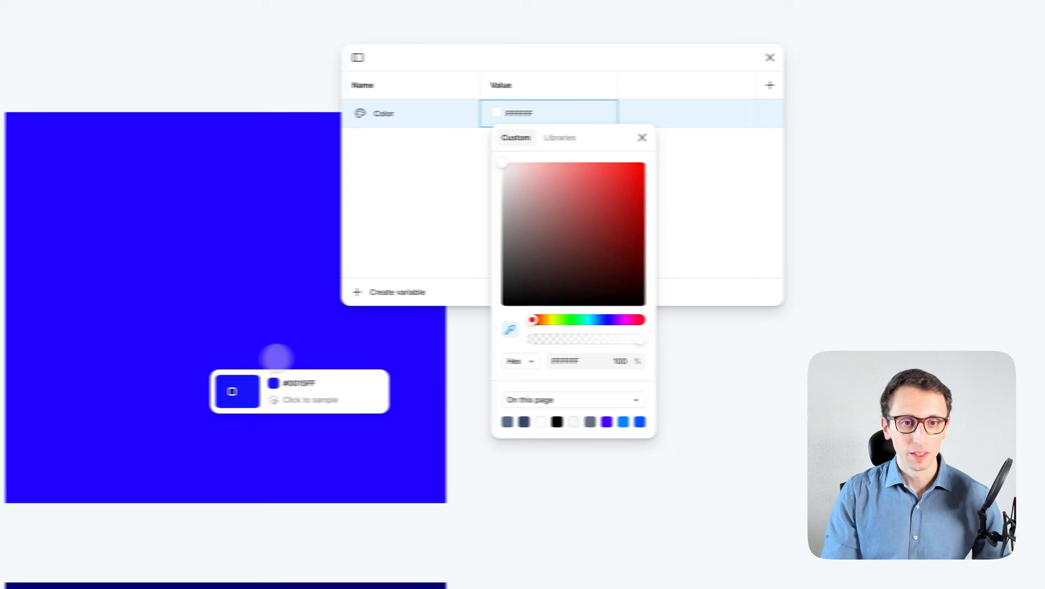
{"action": "left_click", "coordinate": [158, 361]}
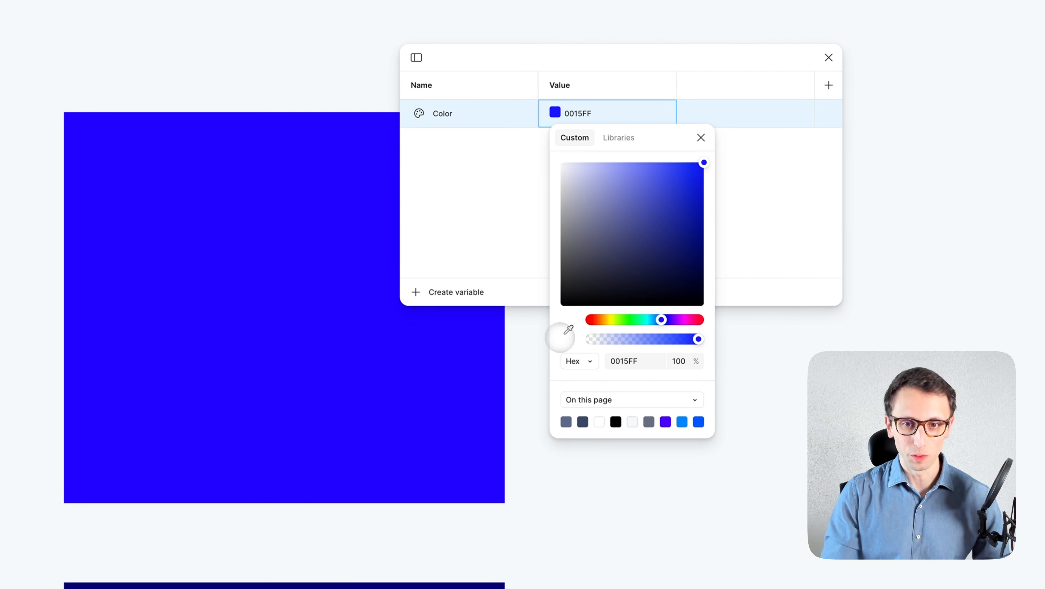
{"action": "left_click", "coordinate": [740, 225]}
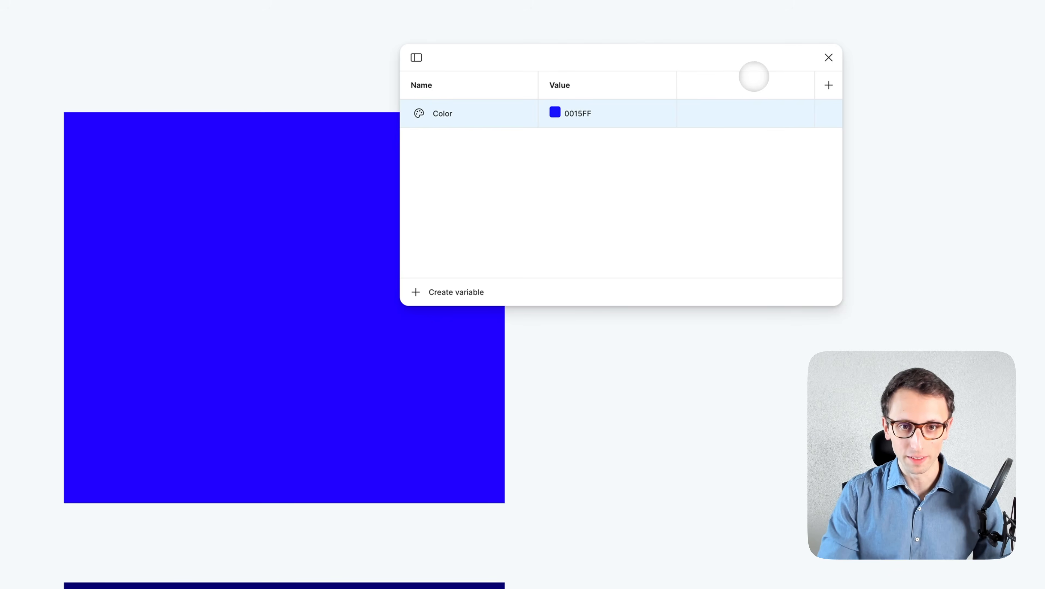
{"action": "key", "text": "super+z"}
{"action": "left_click", "coordinate": [762, 58]}
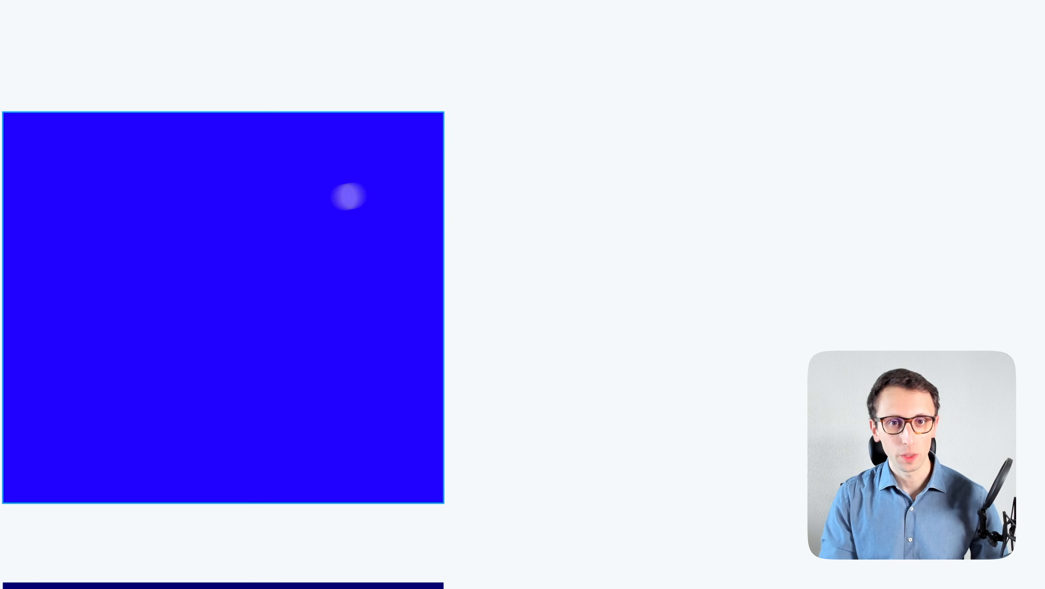
- Duplicate the bright blue rectangle beside the original at X -487 and detach the Blue X/100 style from the copy
{"action": "left_click", "coordinate": [347, 196]}
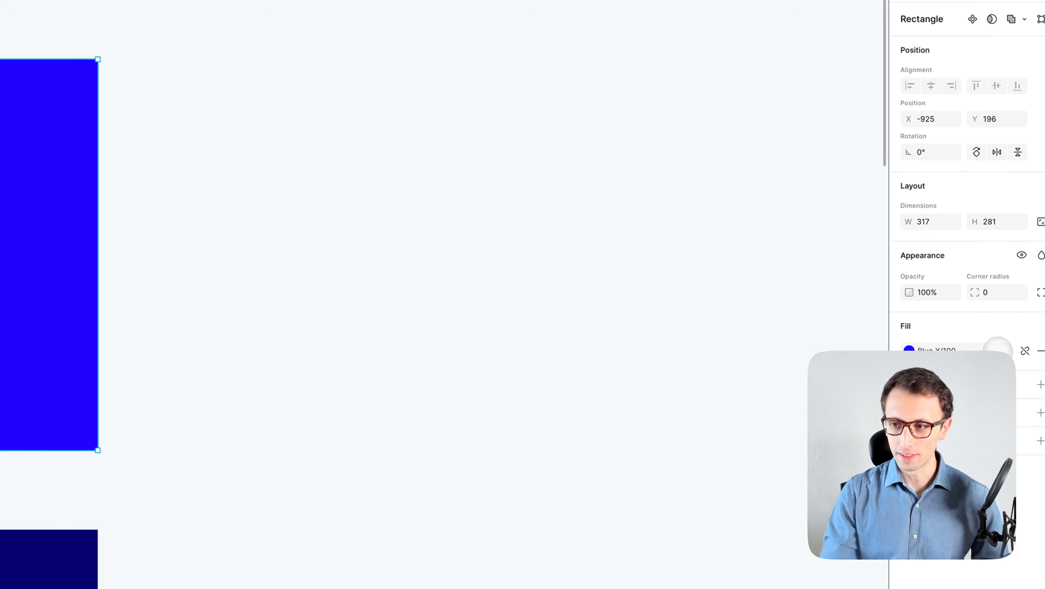
{"action": "key", "text": "super+d"}
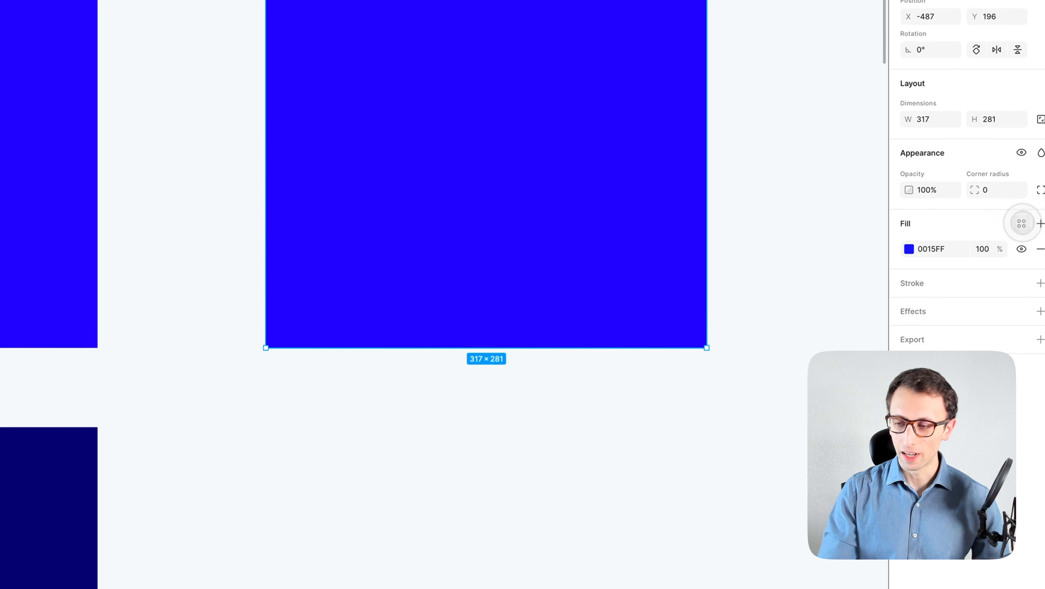
- Compare the new style and new variable options for the copy's fill, check the available variable collections, and leave without creating anything
{"action": "left_click", "coordinate": [1021, 252]}
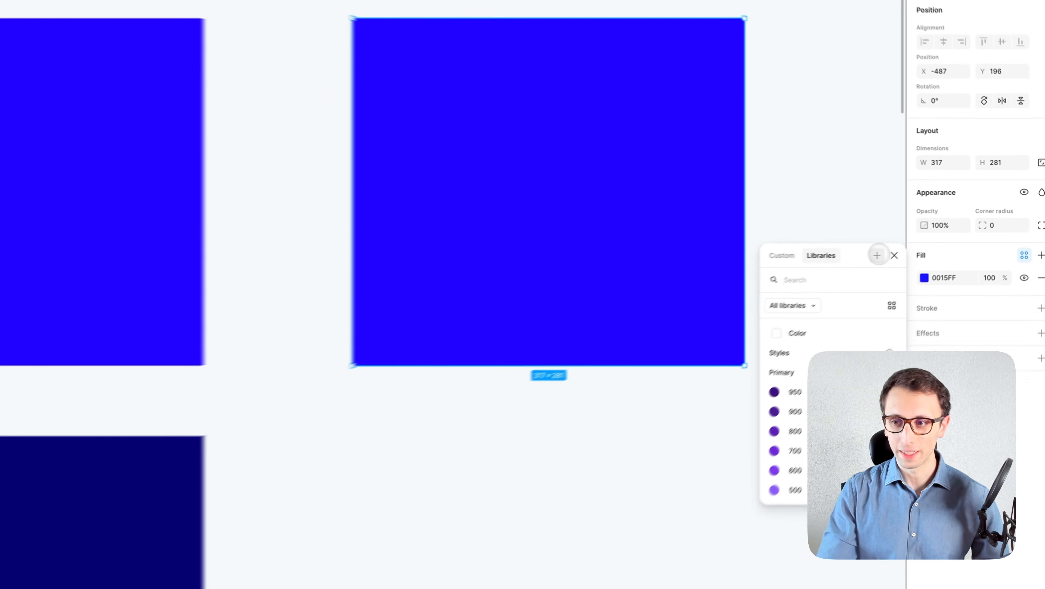
{"action": "left_click", "coordinate": [936, 231]}
{"action": "left_click_drag", "start_coordinate": [612, 271], "coordinate": [294, 196]}
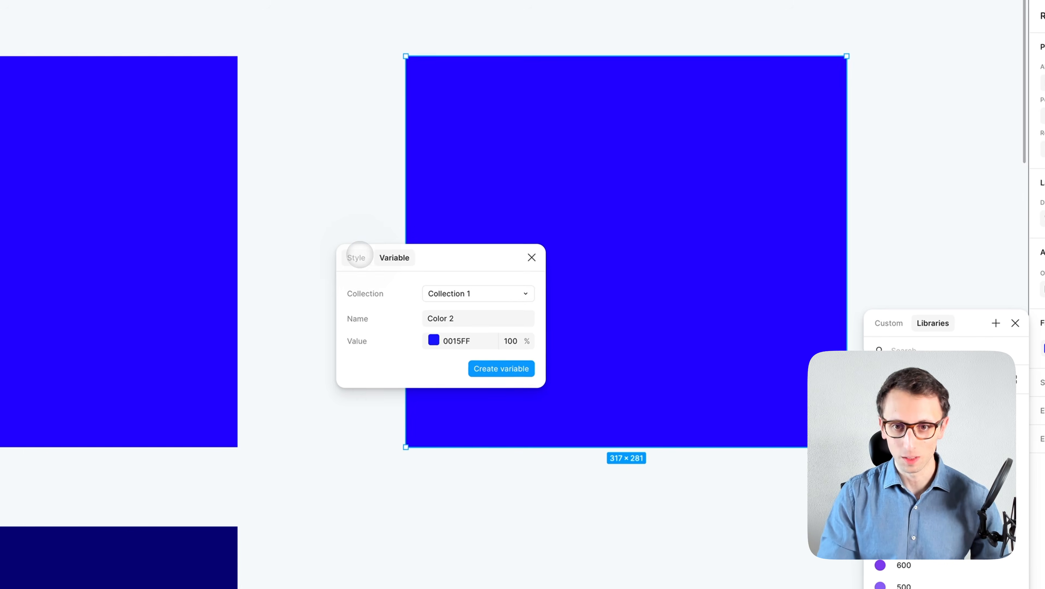
{"action": "left_click", "coordinate": [358, 256]}
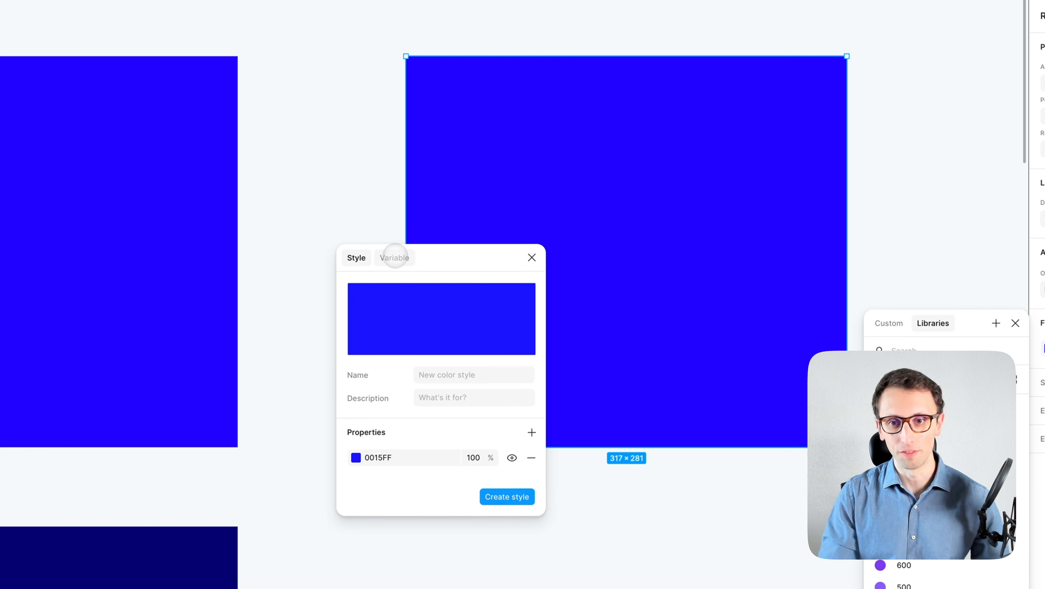
{"action": "left_click", "coordinate": [395, 257]}
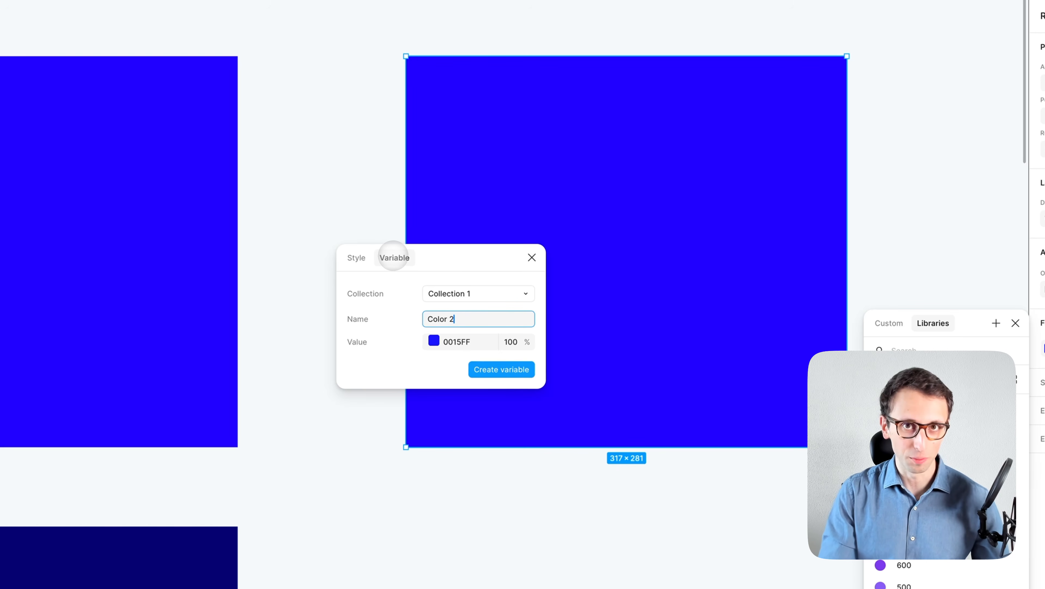
{"action": "left_click", "coordinate": [459, 299]}
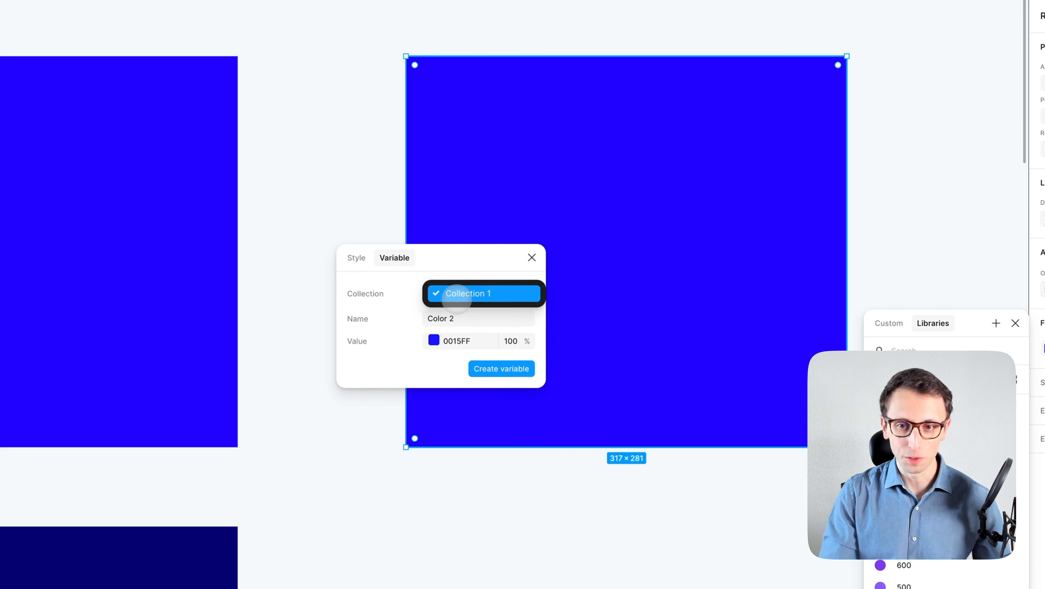
{"action": "left_click", "coordinate": [402, 294]}
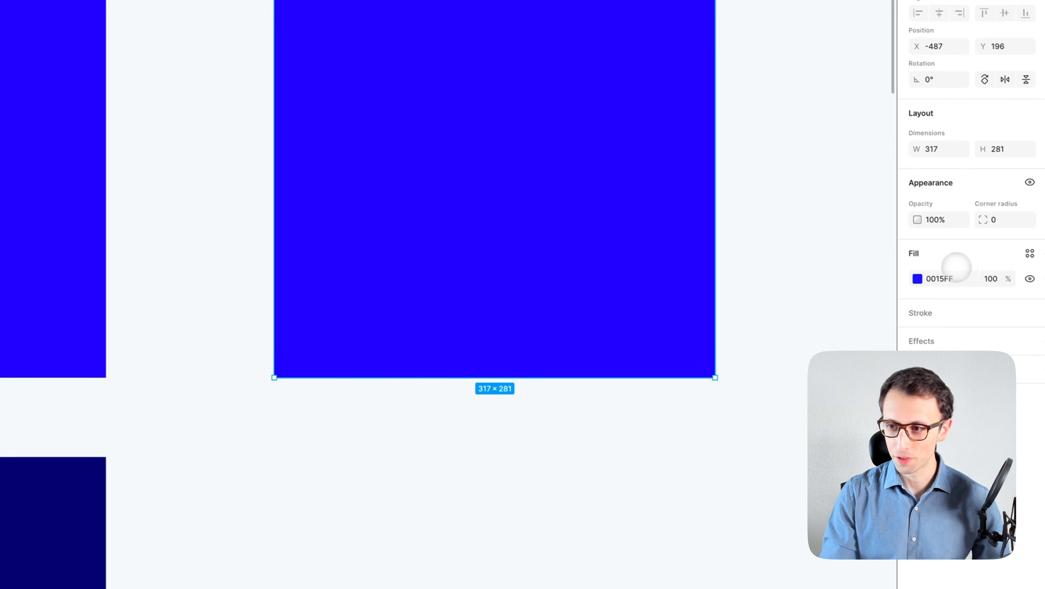
- Create a colour variable named Blue X / 100 in Collection 1 from the bright blue copy's 0015FF fill
{"action": "left_click", "coordinate": [1021, 249]}
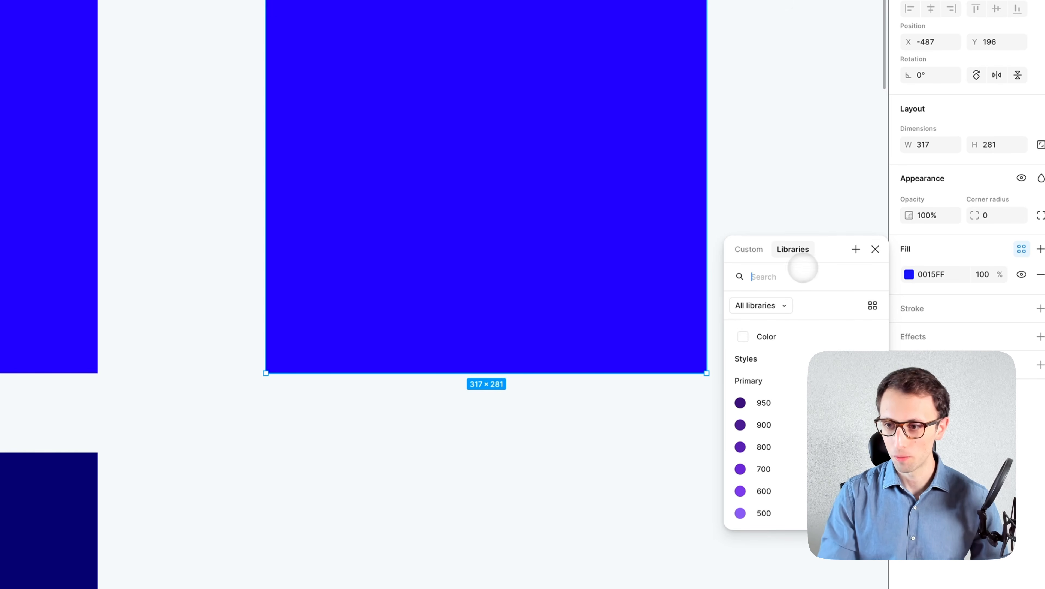
{"action": "left_click", "coordinate": [856, 249]}
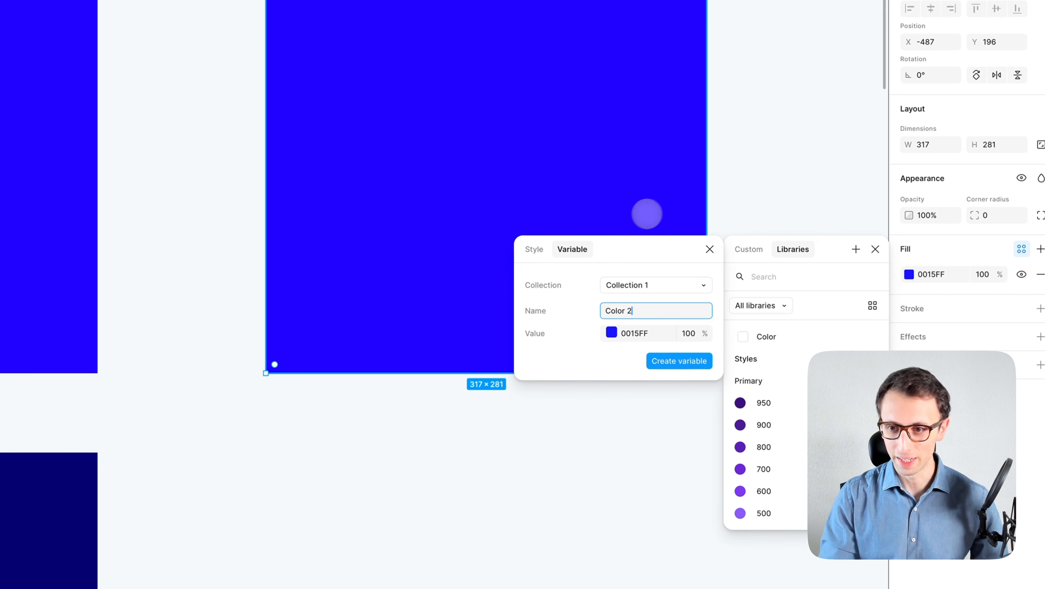
{"action": "left_click_drag", "start_coordinate": [659, 249], "coordinate": [362, 176]}
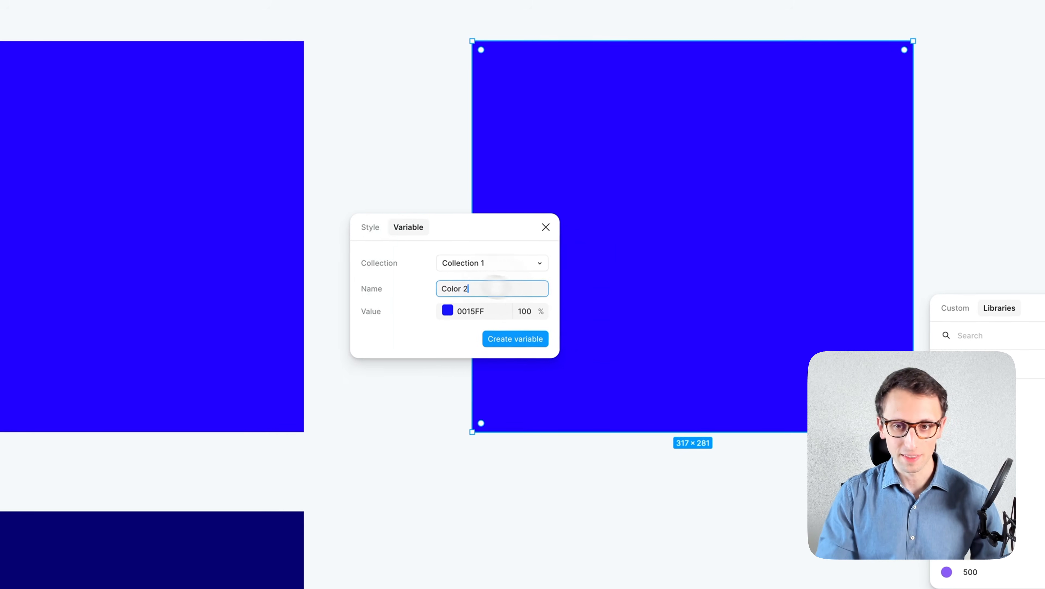
{"action": "left_click", "coordinate": [445, 286]}
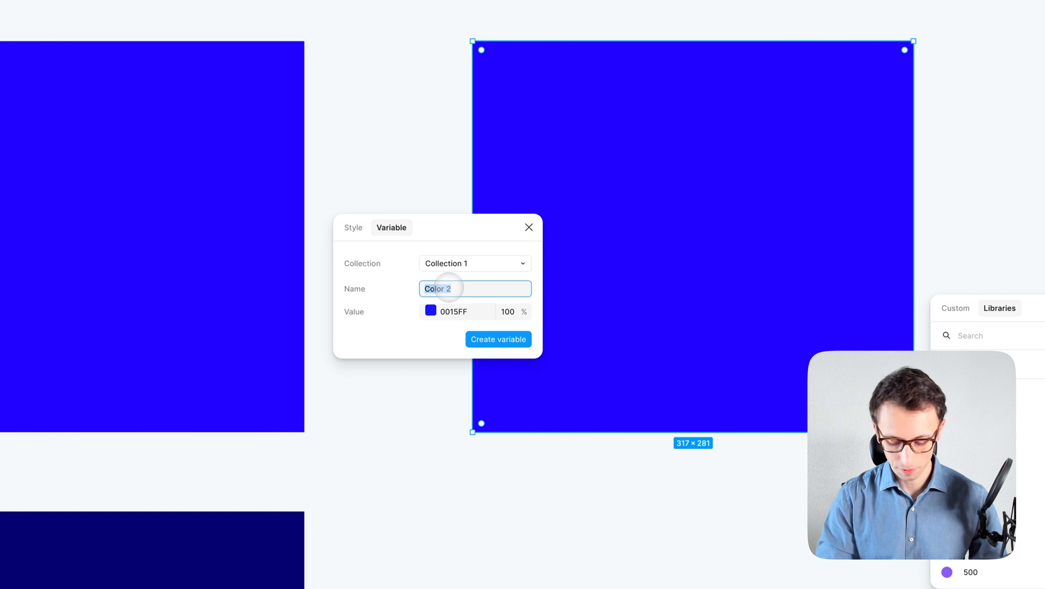
{"action": "type", "text": "Blue X / 1"}
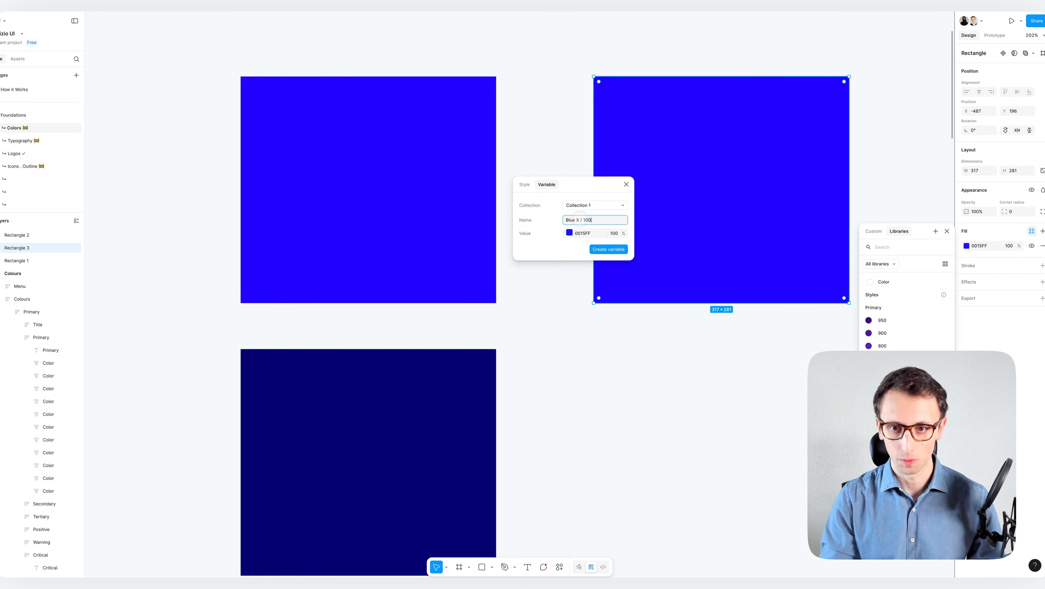
{"action": "type", "text": "00"}
{"action": "left_click", "coordinate": [406, 247]}
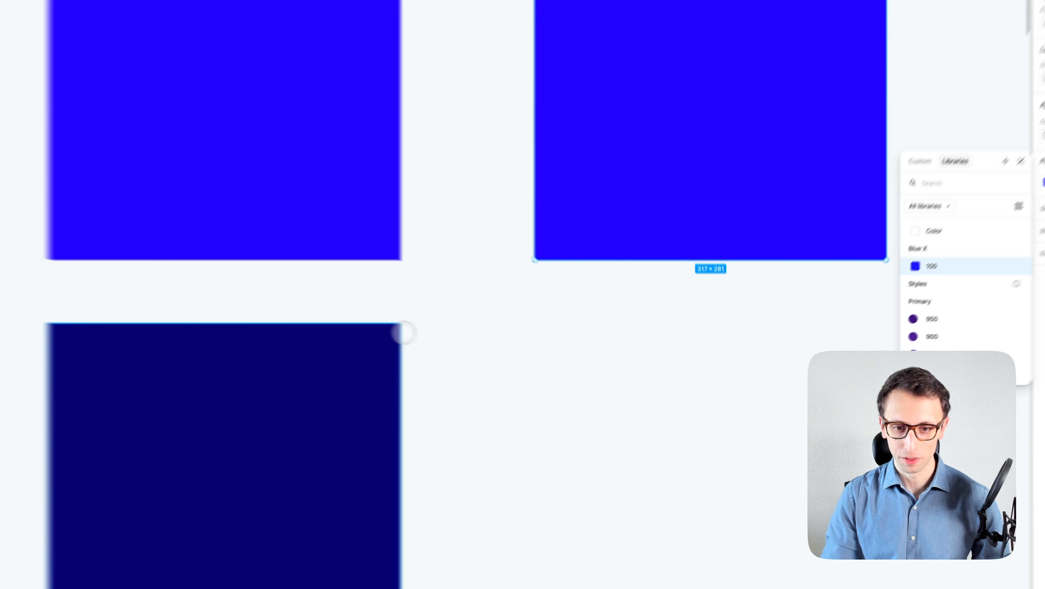
- Duplicate the dark blue rectangle beside the original at X -487, Y 534 and detach the Blue X/200 style from the copy
{"action": "left_click_drag", "start_coordinate": [469, 358], "coordinate": [710, 358]}
{"action": "left_click_drag", "start_coordinate": [683, 317], "coordinate": [866, 317]}
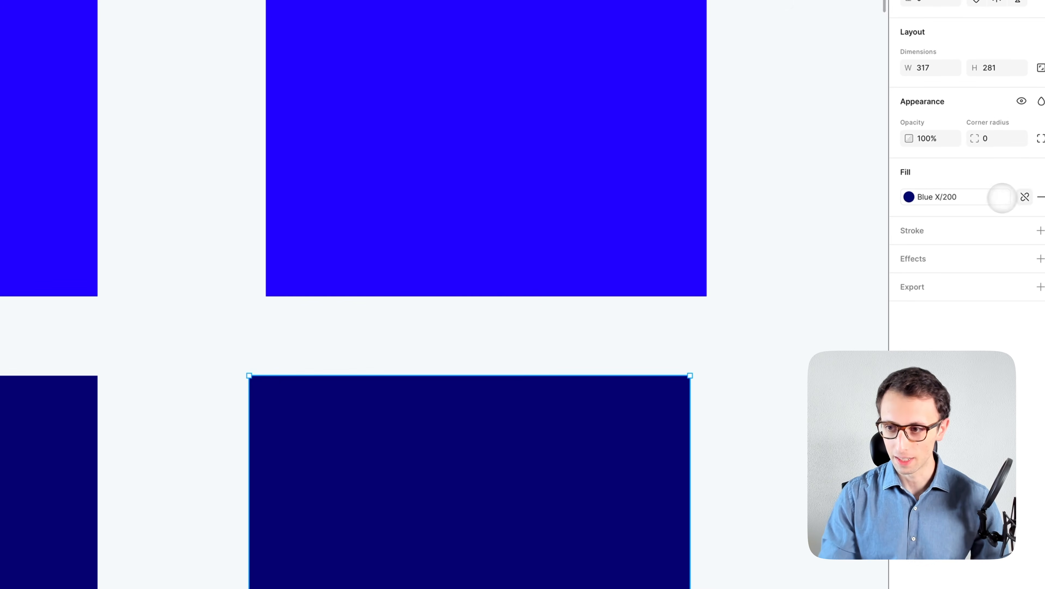
{"action": "left_click", "coordinate": [1025, 197]}
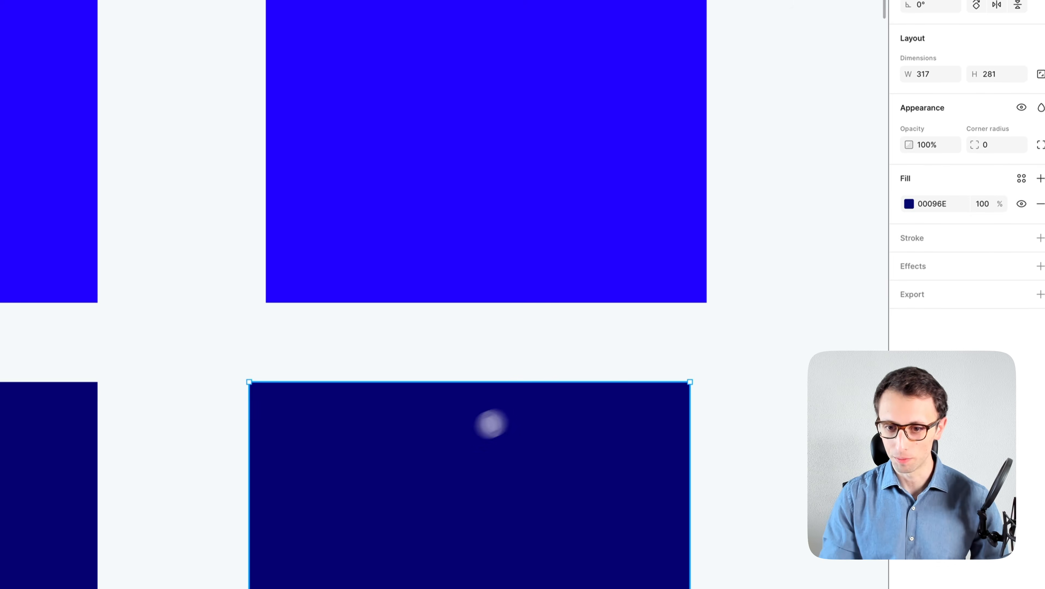
{"action": "left_click_drag", "start_coordinate": [490, 416], "coordinate": [497, 428]}
{"action": "scroll", "coordinate": [606, 243], "scroll_direction": "right", "scroll_amount": 8}
{"action": "scroll", "coordinate": [606, 243], "scroll_direction": "down", "scroll_amount": 2}
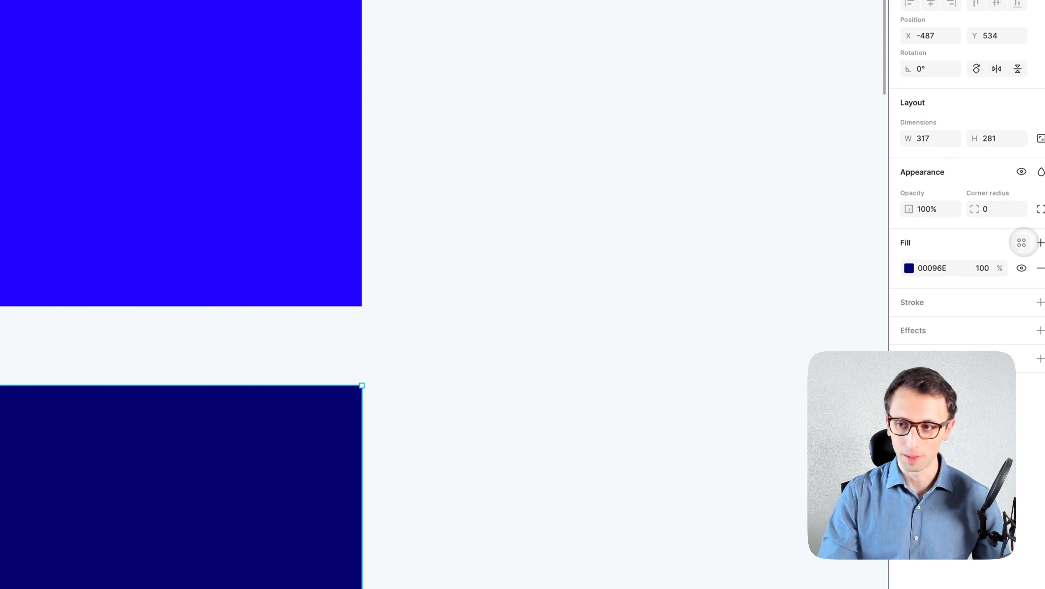
- Create a colour variable named Blue X / 200 in Collection 1 from the dark blue copy's 00096E fill and show the Blue X group
{"action": "left_click", "coordinate": [1022, 243]}
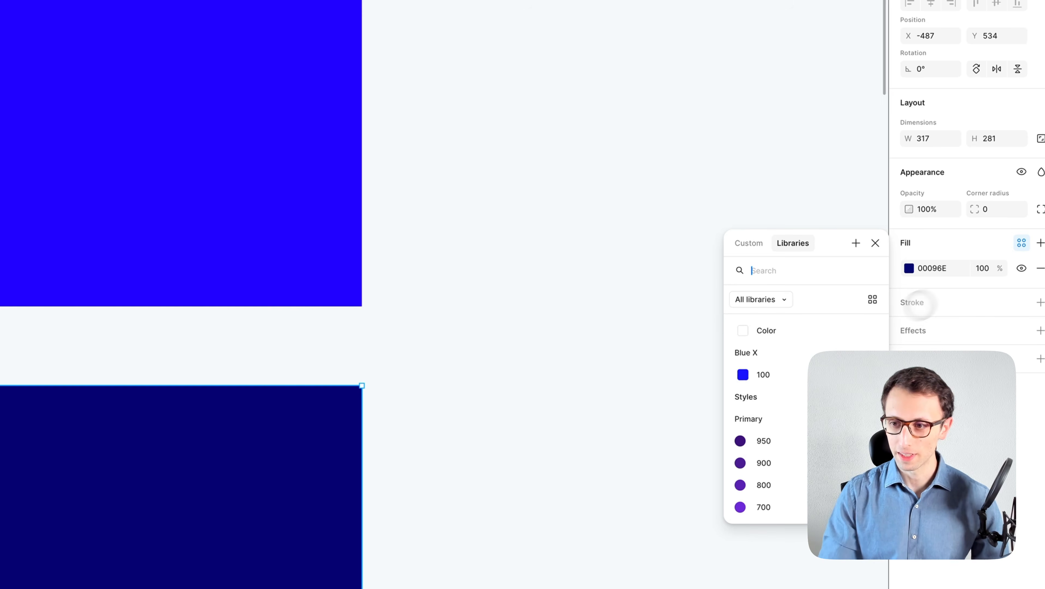
{"action": "left_click", "coordinate": [856, 243]}
{"action": "left_click_drag", "start_coordinate": [608, 242], "coordinate": [463, 164]}
{"action": "left_click_drag", "start_coordinate": [501, 320], "coordinate": [432, 318]}
{"action": "double_click", "coordinate": [433, 318]}
{"action": "triple_click", "coordinate": [432, 318]}
{"action": "type", "text": "Bl"}
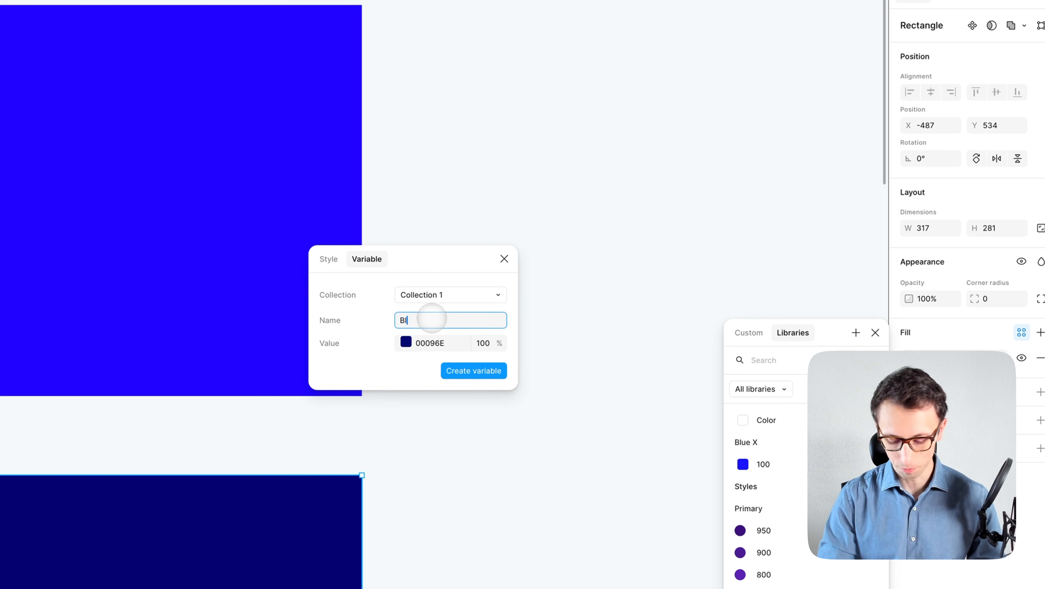
{"action": "type", "text": "ue X / 200"}
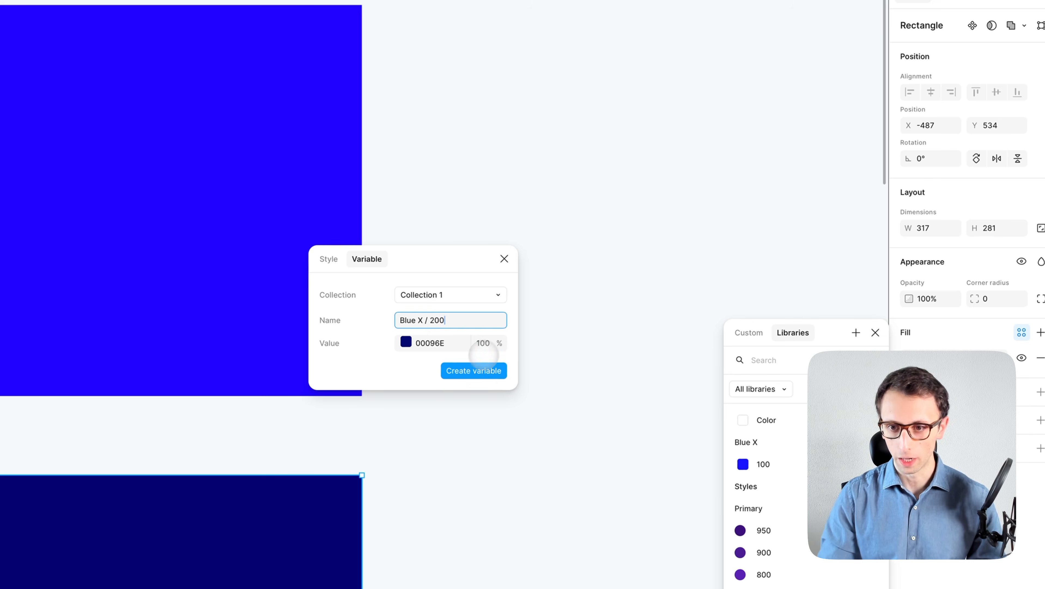
{"action": "left_click", "coordinate": [478, 370]}
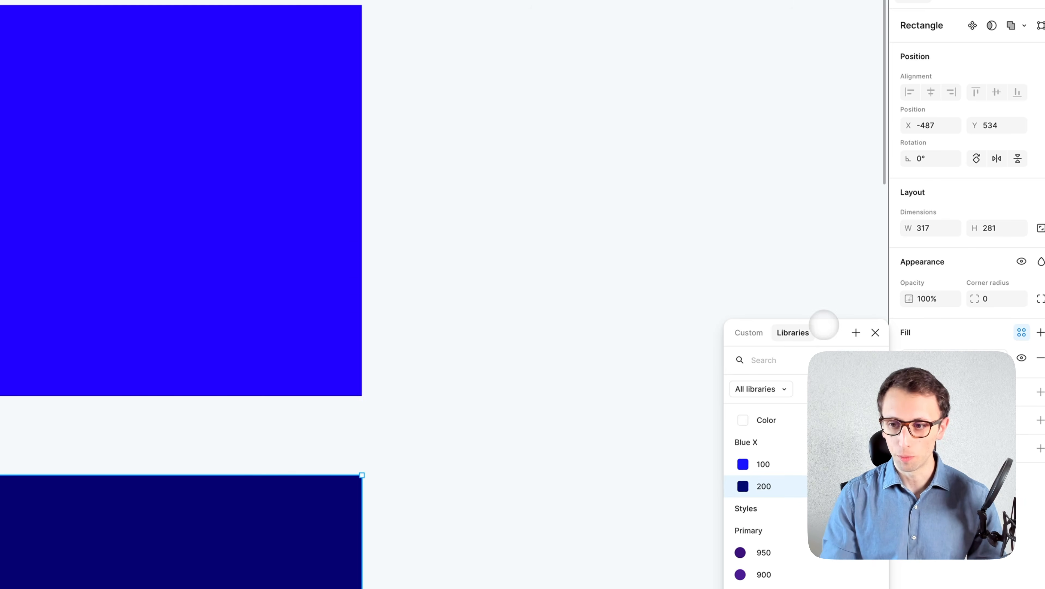
{"action": "left_click_drag", "start_coordinate": [824, 327], "coordinate": [552, 132]}
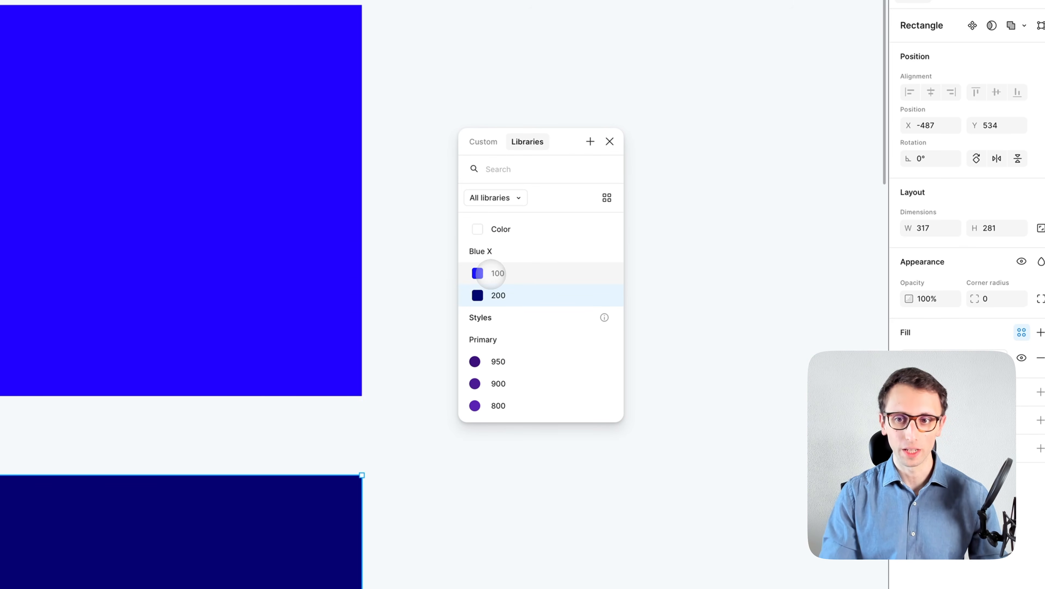